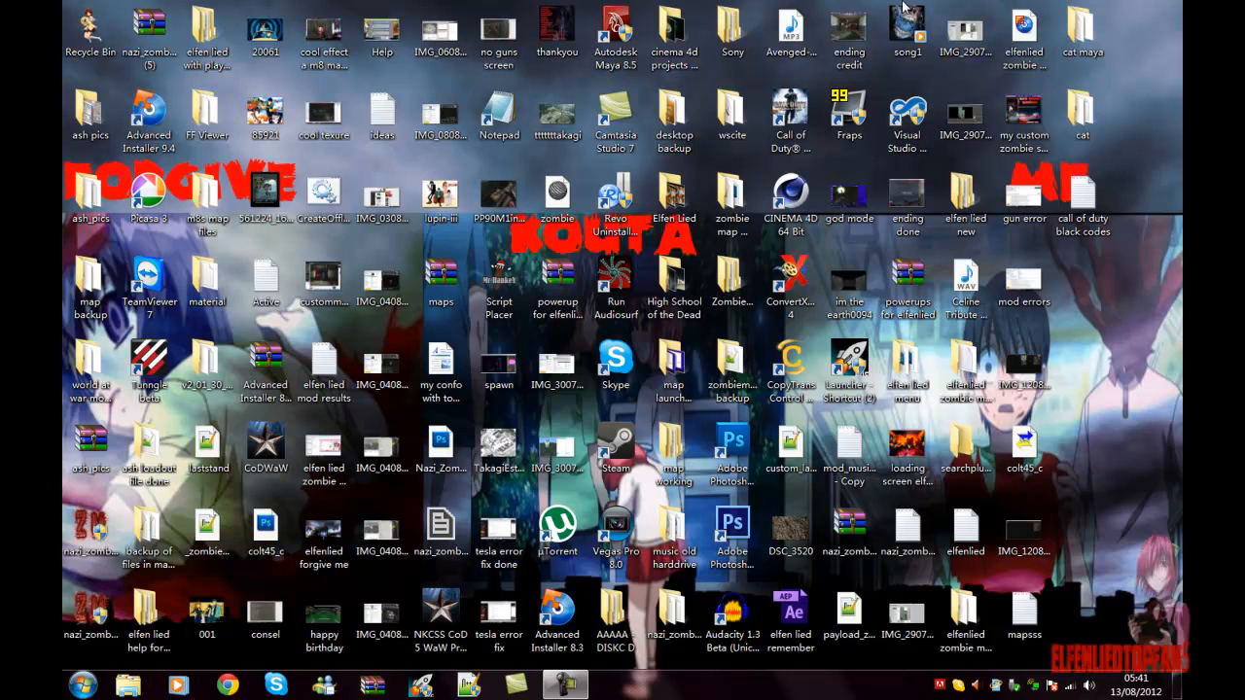
# Open the cat Maya binary scene from the cat maya desktop folder in Maya and maximize the window.
pyautogui.doubleClick(1094, 29)
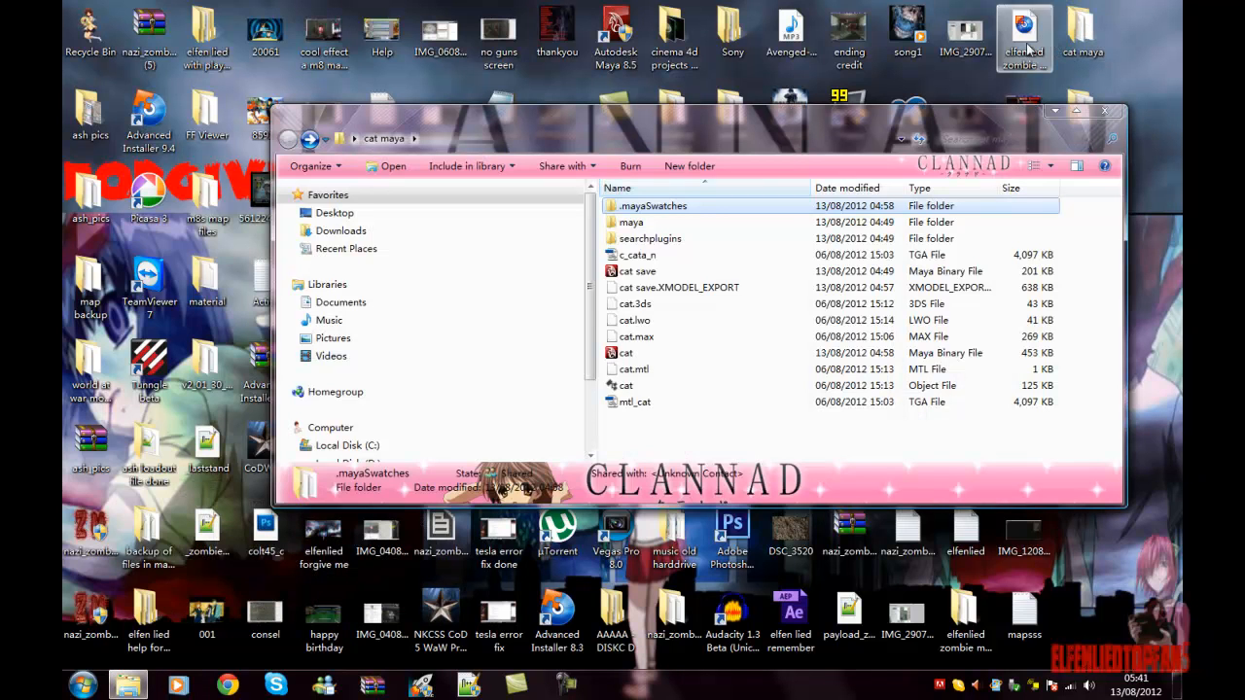
pyautogui.doubleClick(627, 353)
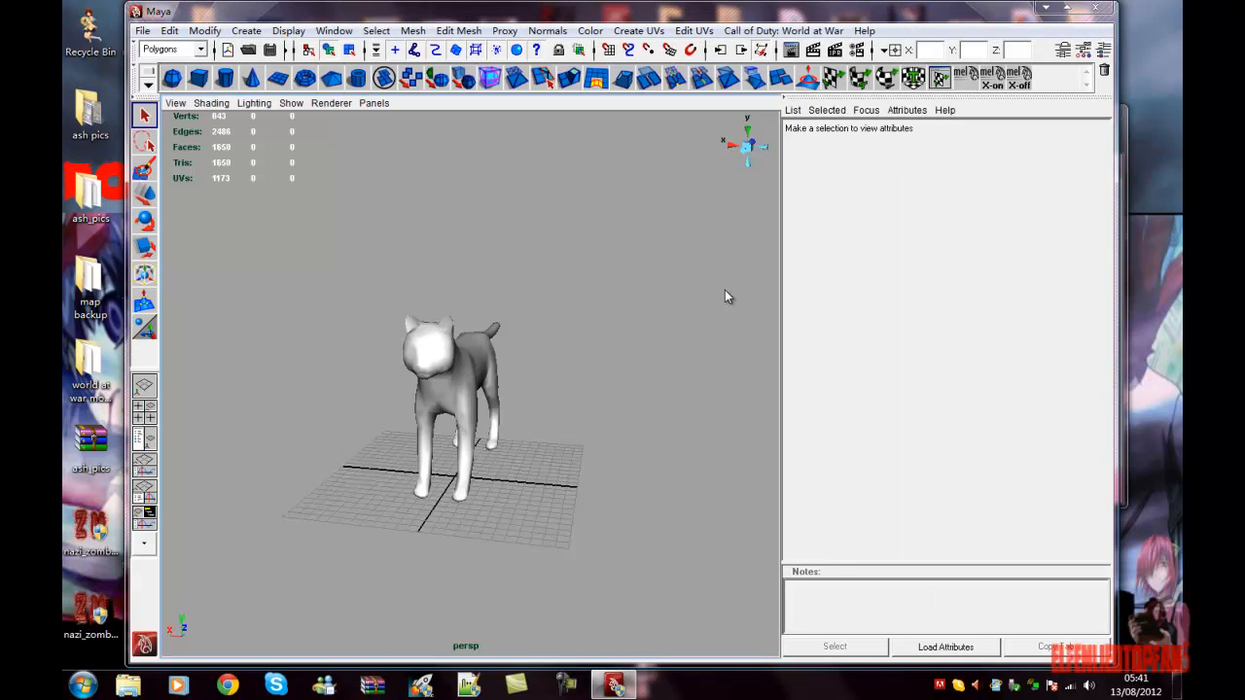
pyautogui.click(1069, 7)
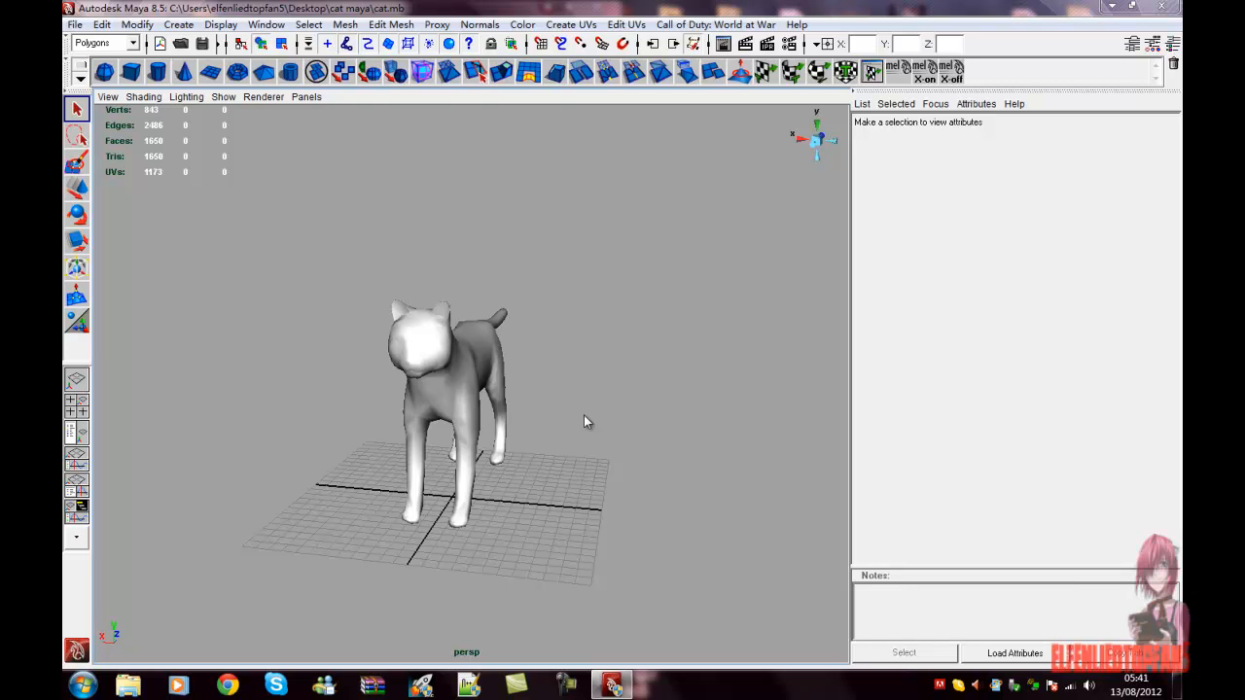
# Select the cat mesh and compare its wireframe display with the smooth shaded display.
pyautogui.keyDown('alt'); pyautogui.moveTo(591, 422); pyautogui.dragTo(560, 400); pyautogui.keyUp('alt')
pyautogui.click(433, 339)
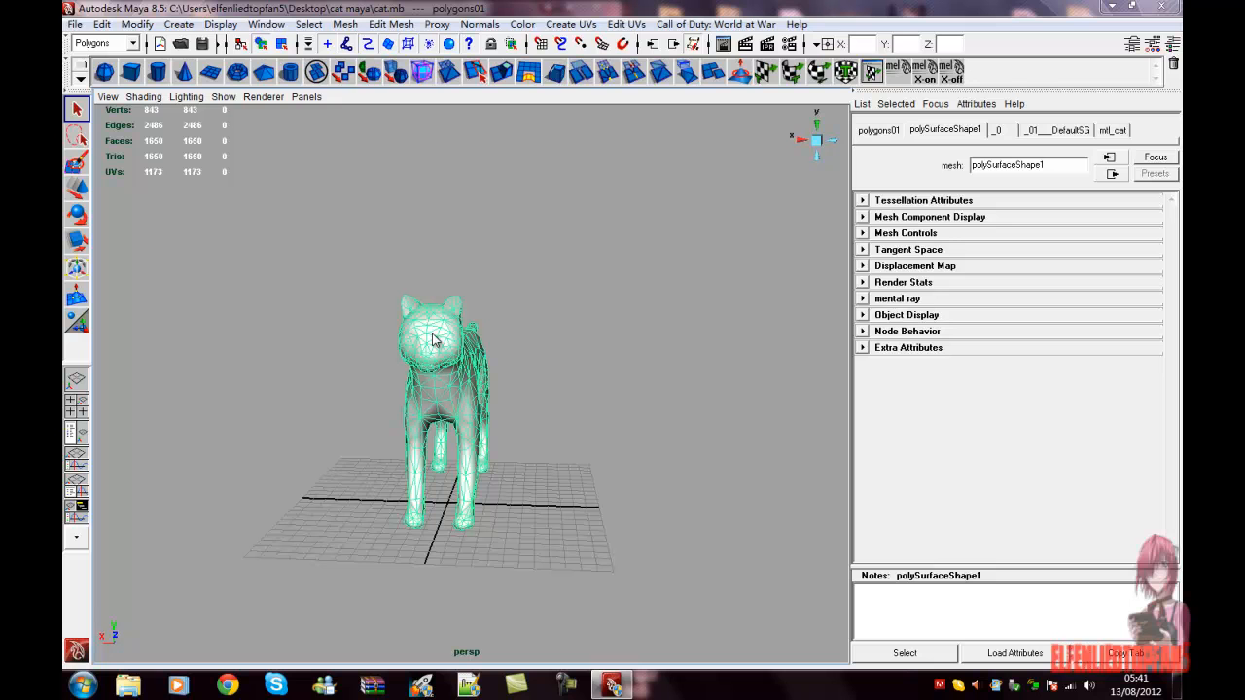
pyautogui.press('4')
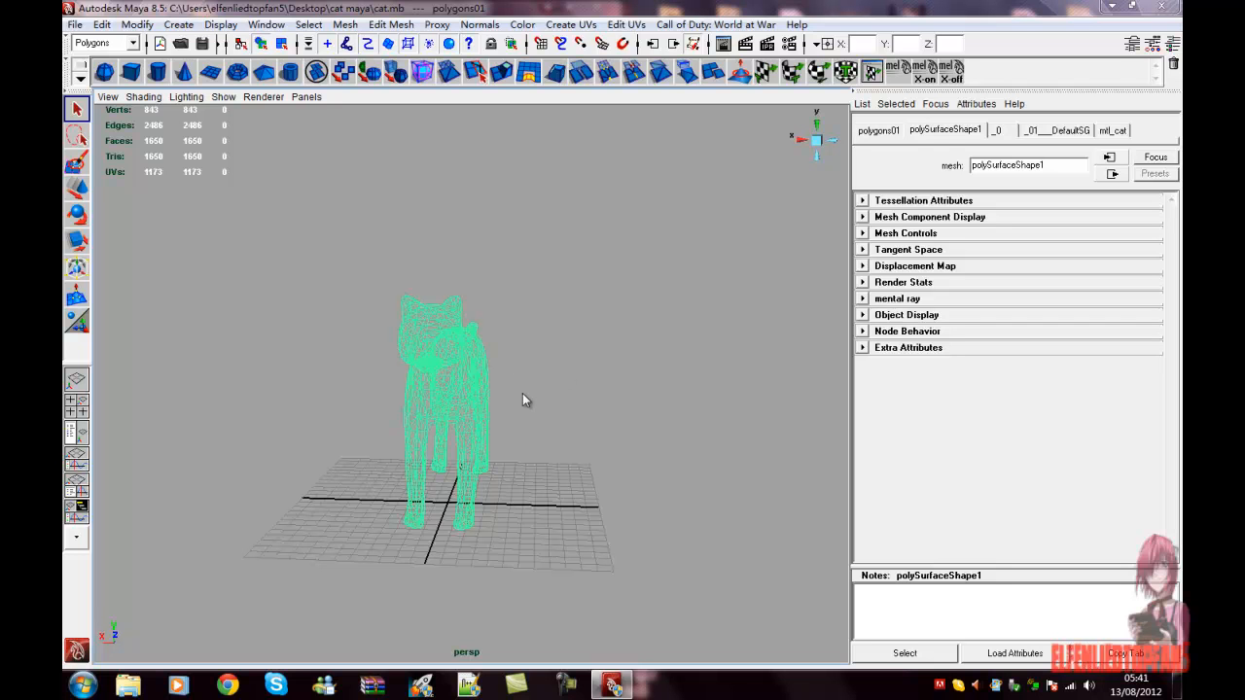
pyautogui.press('5')
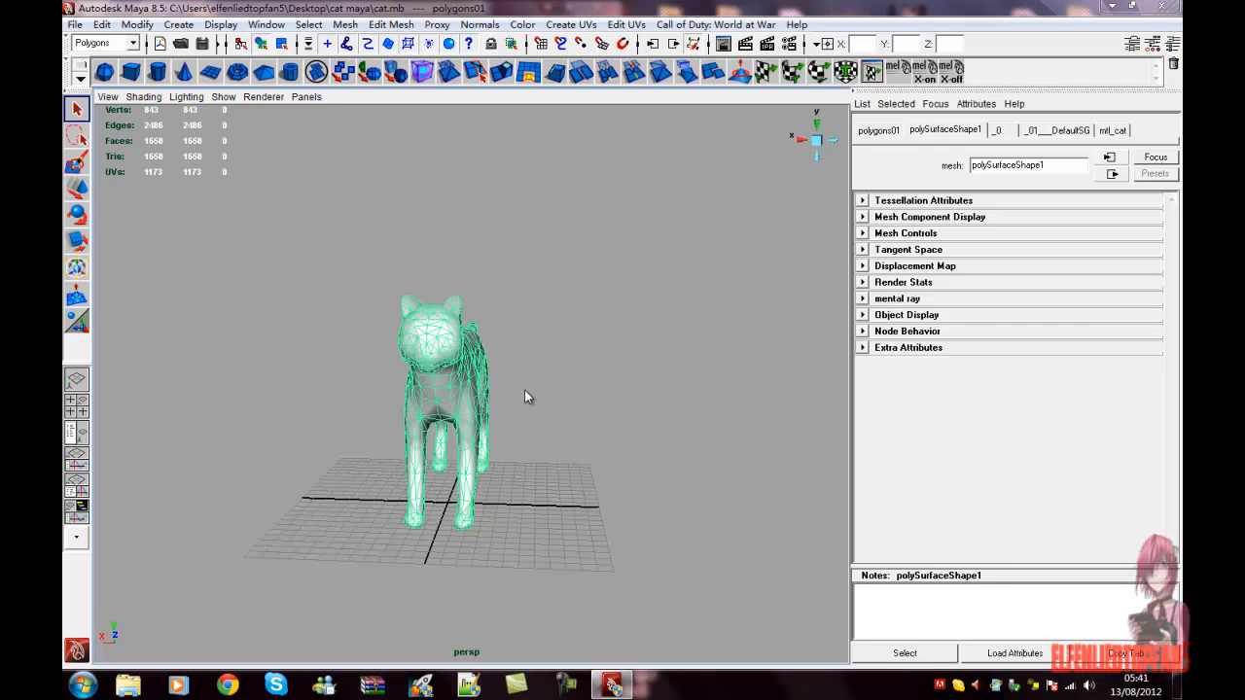
pyautogui.moveTo(530, 390)
pyautogui.keyDown('alt'); pyautogui.mouseDown()
pyautogui.moveTo(622, 389)
pyautogui.moveTo(495, 388)
pyautogui.moveTo(534, 389)
pyautogui.mouseUp(); pyautogui.keyUp('alt')
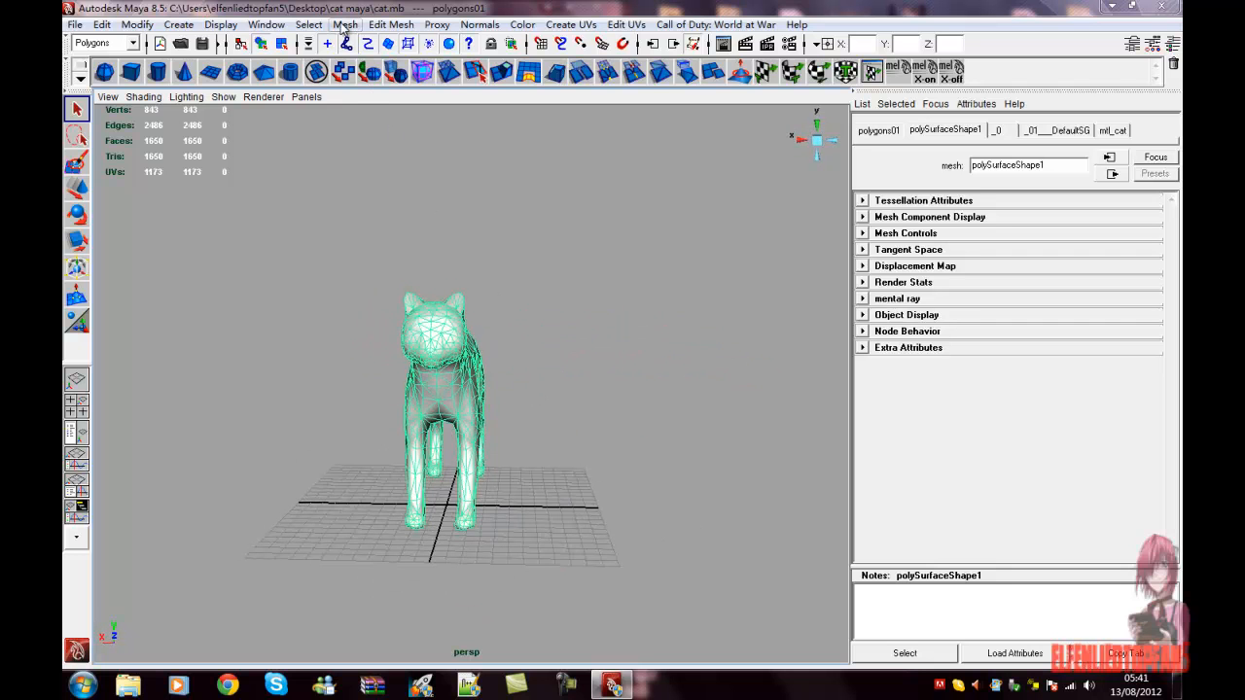
# Apply white vertex color to the cat mesh with Replace color on all channels and alpha 1, and deselect it.
pyautogui.click(523, 24)
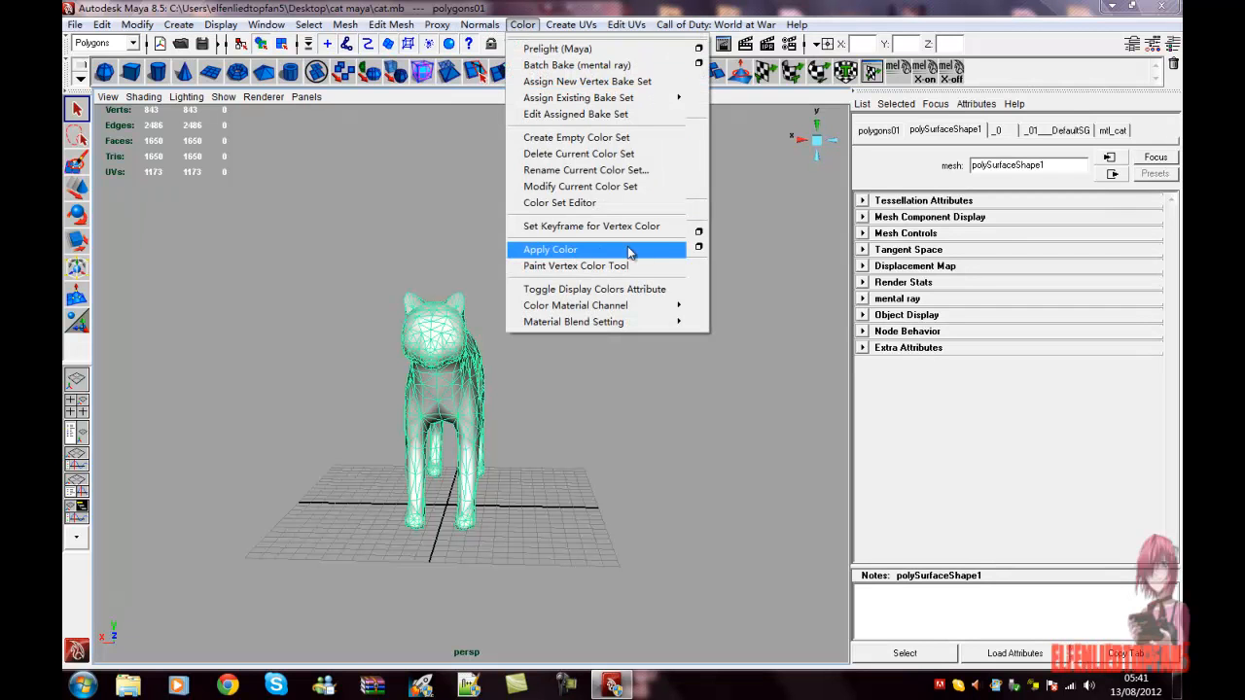
pyautogui.click(699, 238)
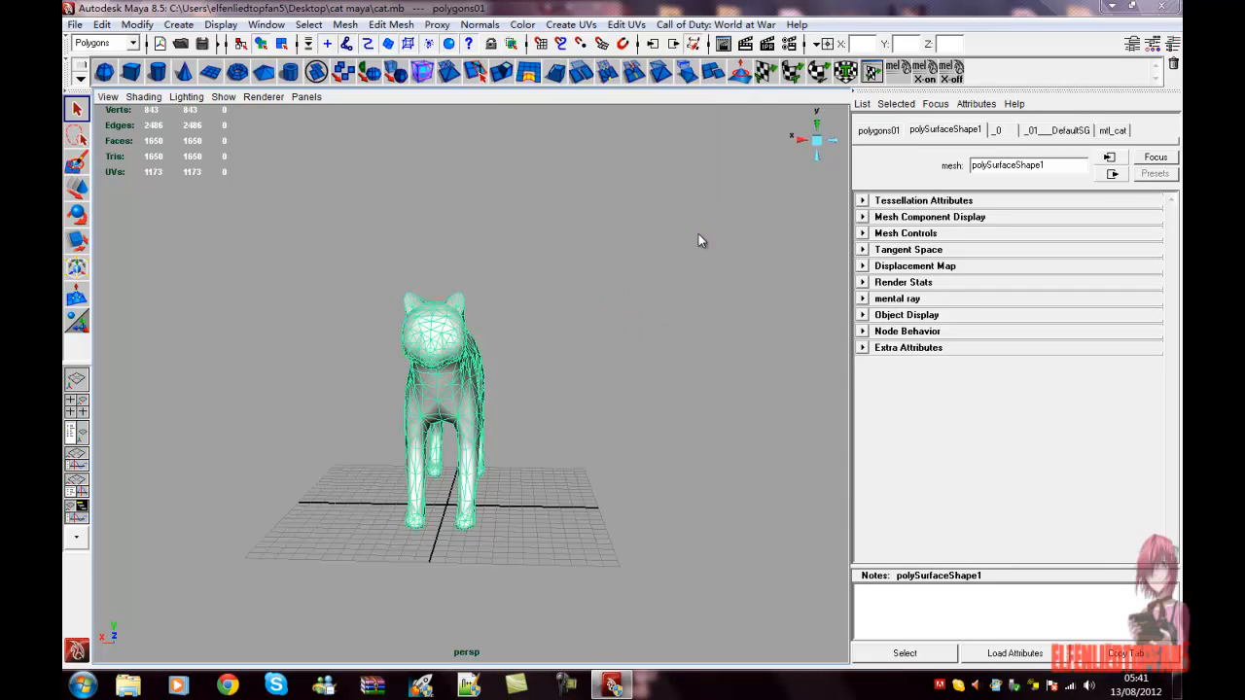
pyautogui.moveTo(713, 392)
pyautogui.mouseDown()
pyautogui.moveTo(616, 396)
pyautogui.moveTo(719, 393)
pyautogui.mouseUp()
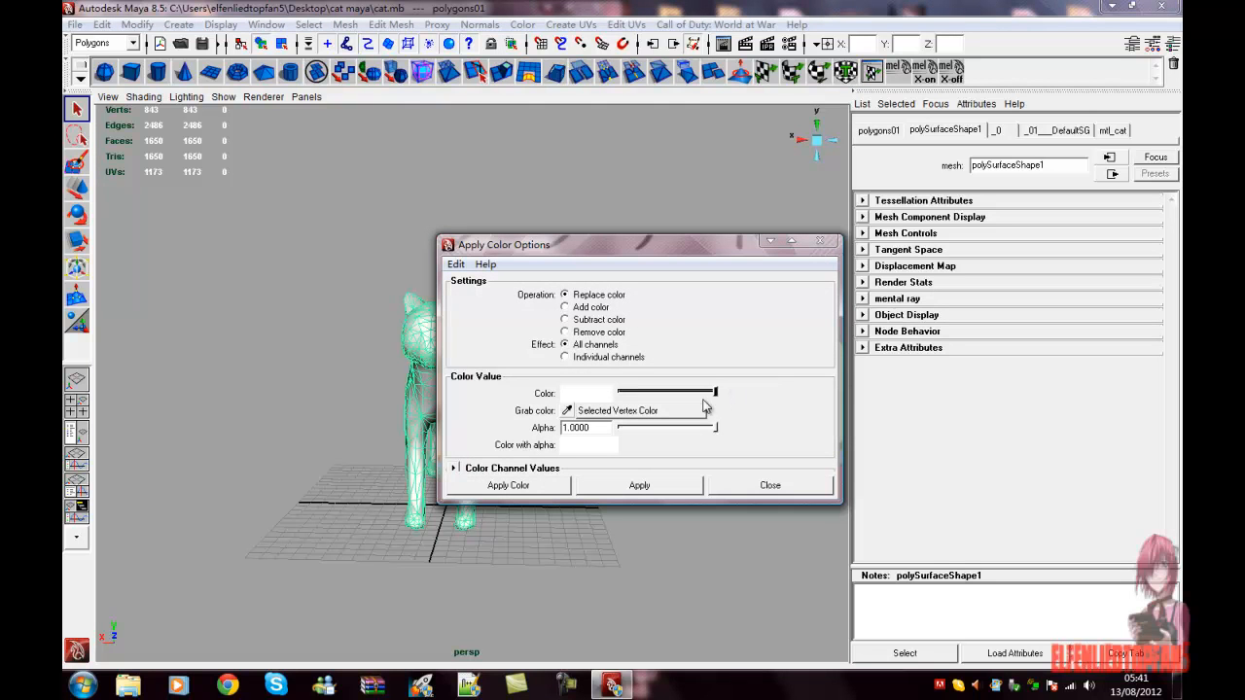
pyautogui.click(486, 486)
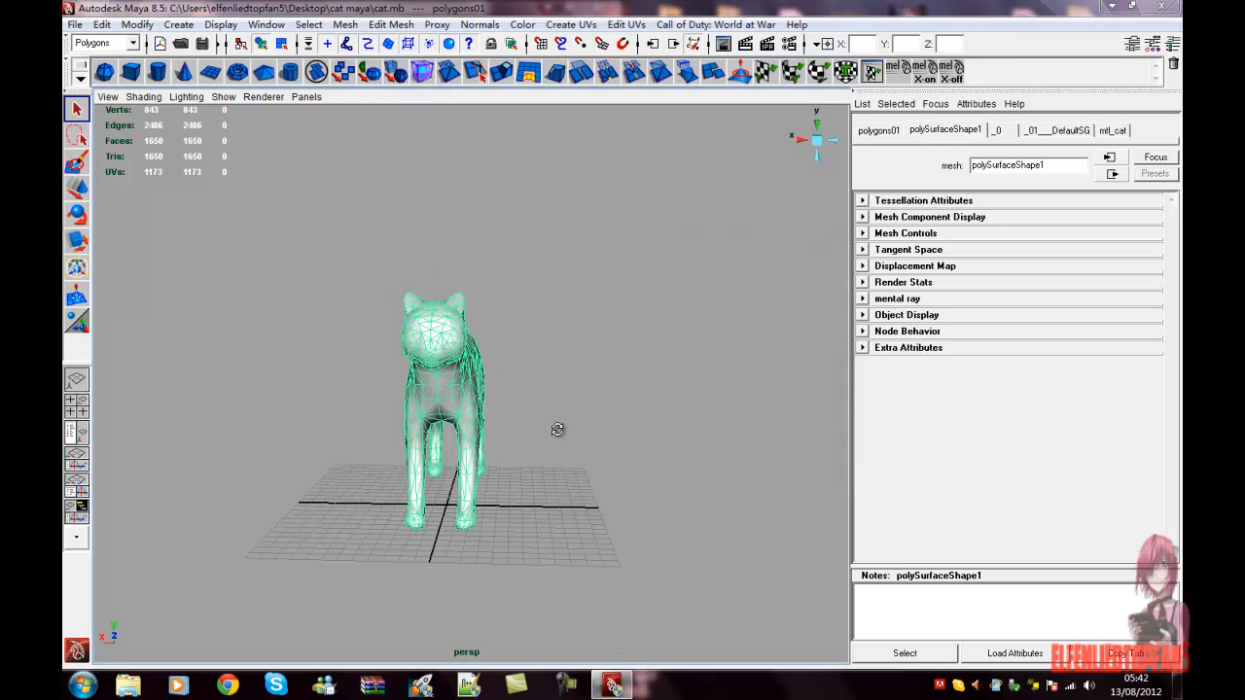
pyautogui.keyDown('alt'); pyautogui.moveTo(558, 429); pyautogui.dragTo(477, 439); pyautogui.keyUp('alt')
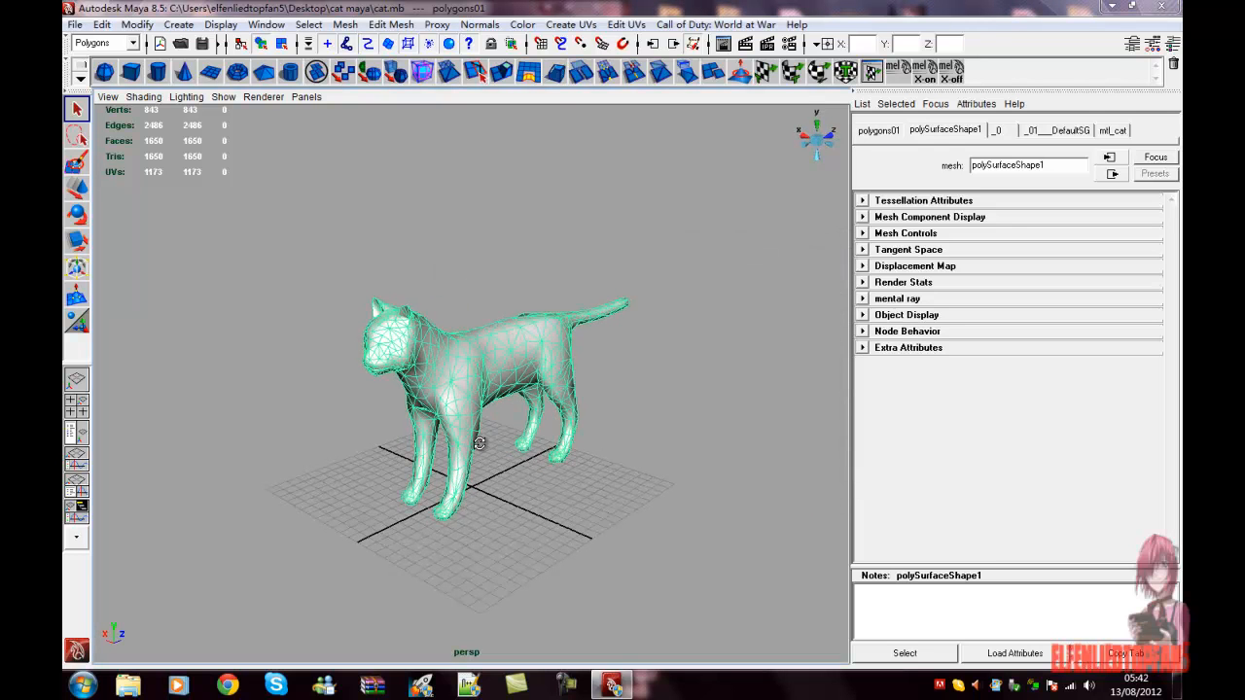
pyautogui.click(505, 233)
pyautogui.keyDown('alt'); pyautogui.moveTo(419, 373); pyautogui.dragTo(642, 375); pyautogui.keyUp('alt')
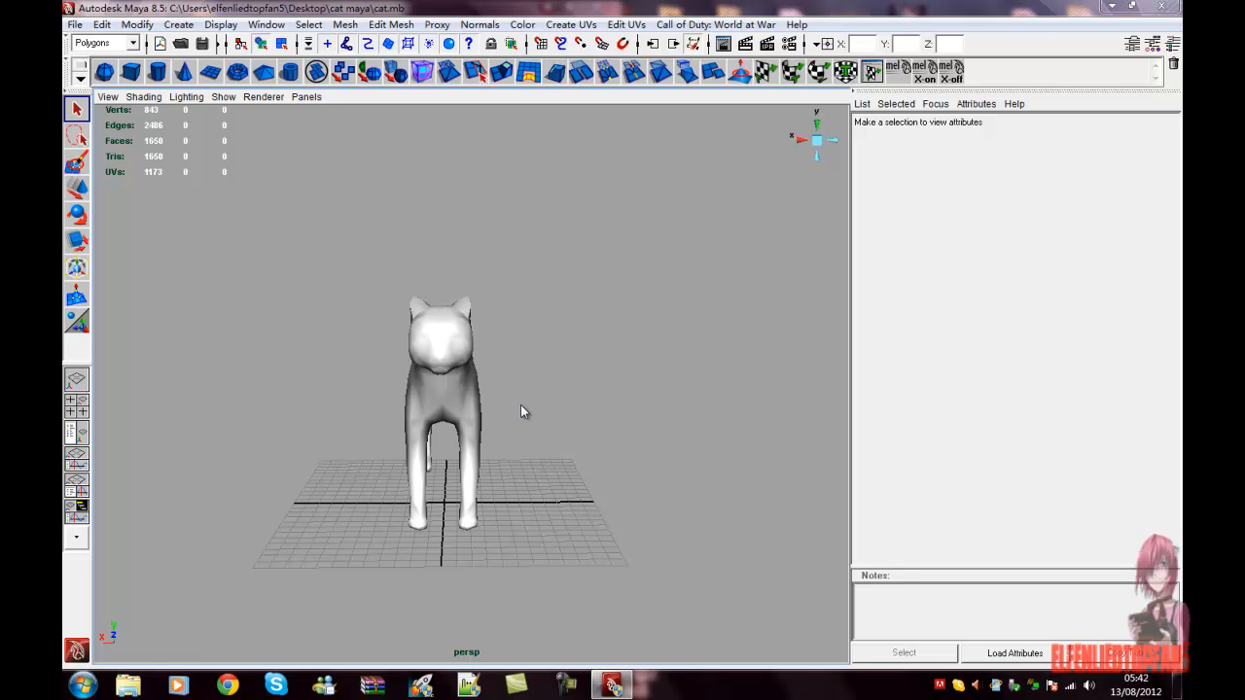
# Check the recolored cat in wireframe, both selected and deselected, and return to shaded display with nothing selected.
pyautogui.click(445, 365)
pyautogui.press('4')
pyautogui.press('5')
pyautogui.press('4')
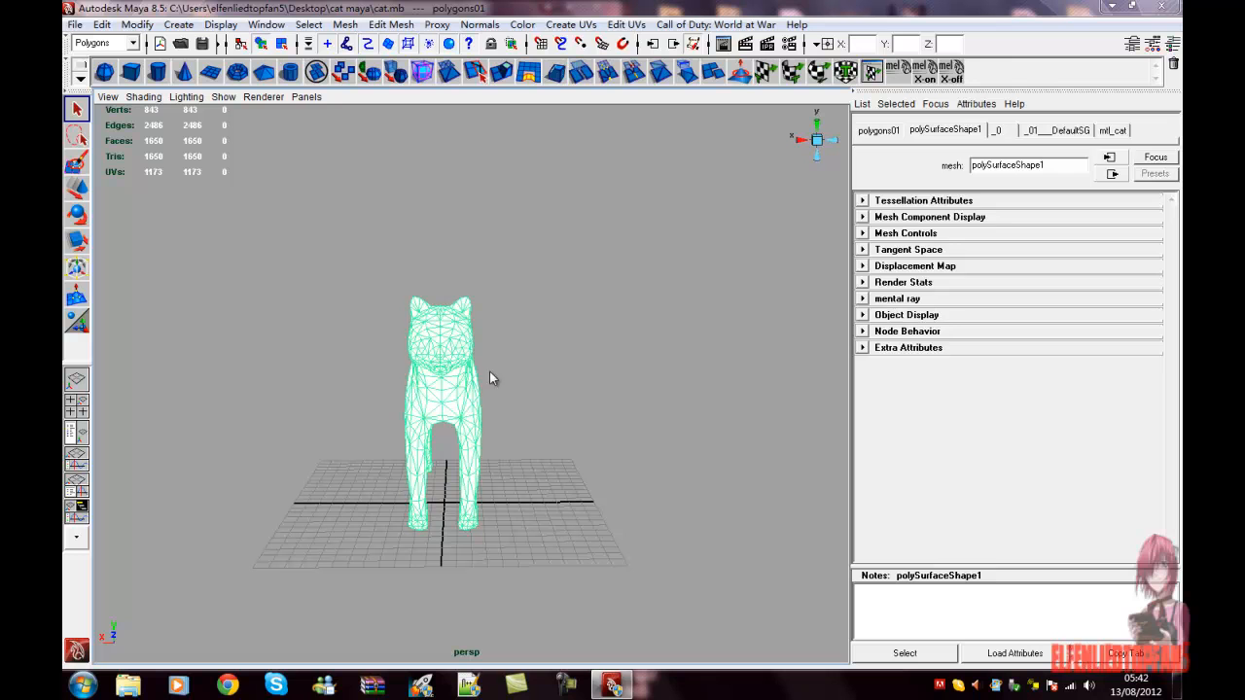
pyautogui.click(566, 420)
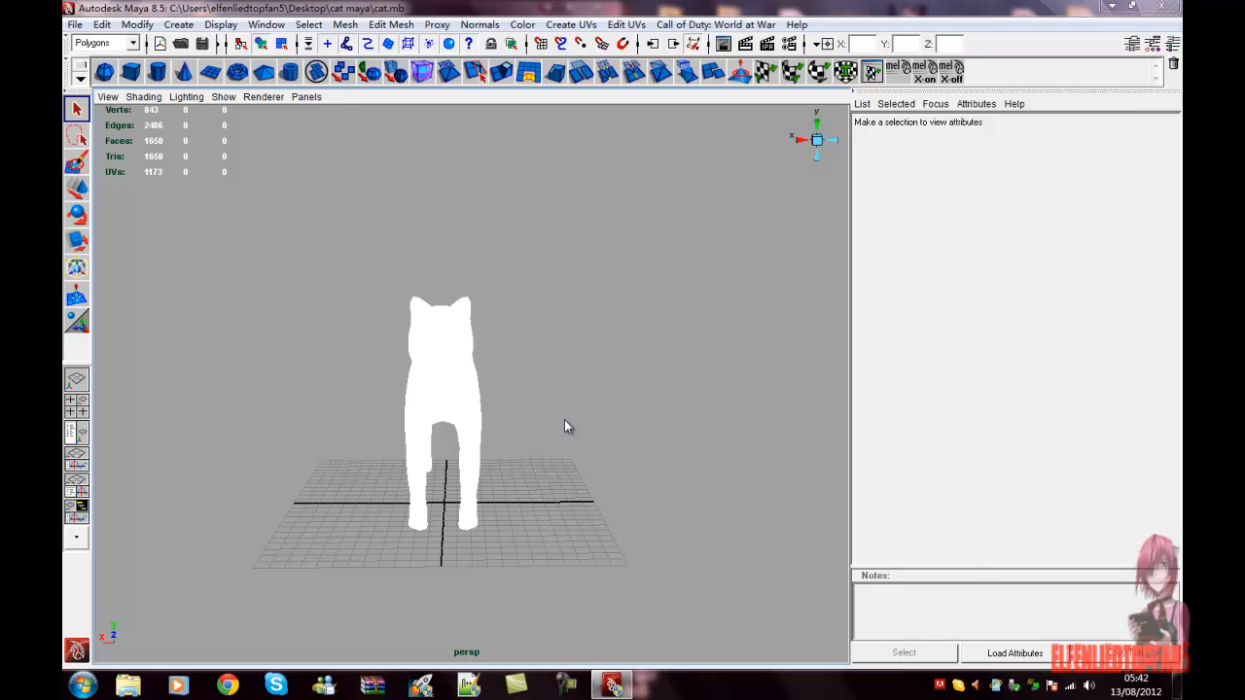
pyautogui.click(441, 354)
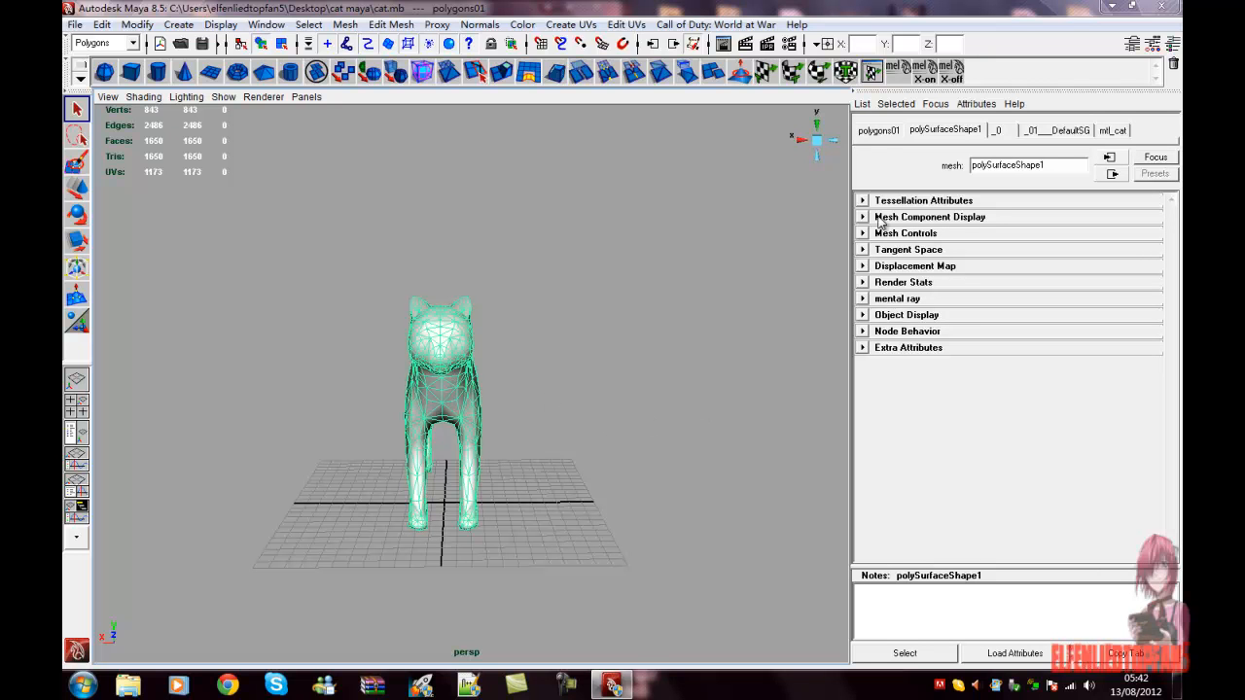
pyautogui.moveTo(536, 414)
pyautogui.keyDown('alt'); pyautogui.mouseDown()
pyautogui.moveTo(622, 413)
pyautogui.moveTo(568, 407)
pyautogui.moveTo(564, 420)
pyautogui.mouseUp(); pyautogui.keyUp('alt')
pyautogui.click(550, 429)
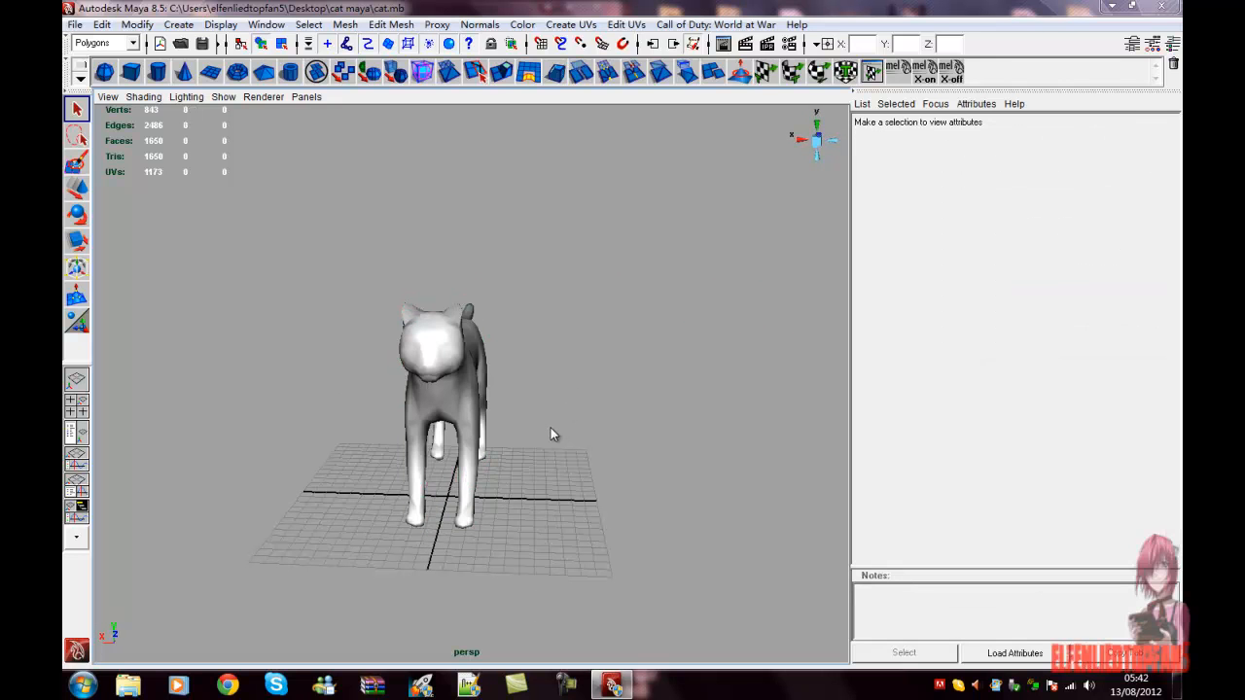
# Open the Hypershade and delete the existing mtl_cat material.
pyautogui.click(447, 376)
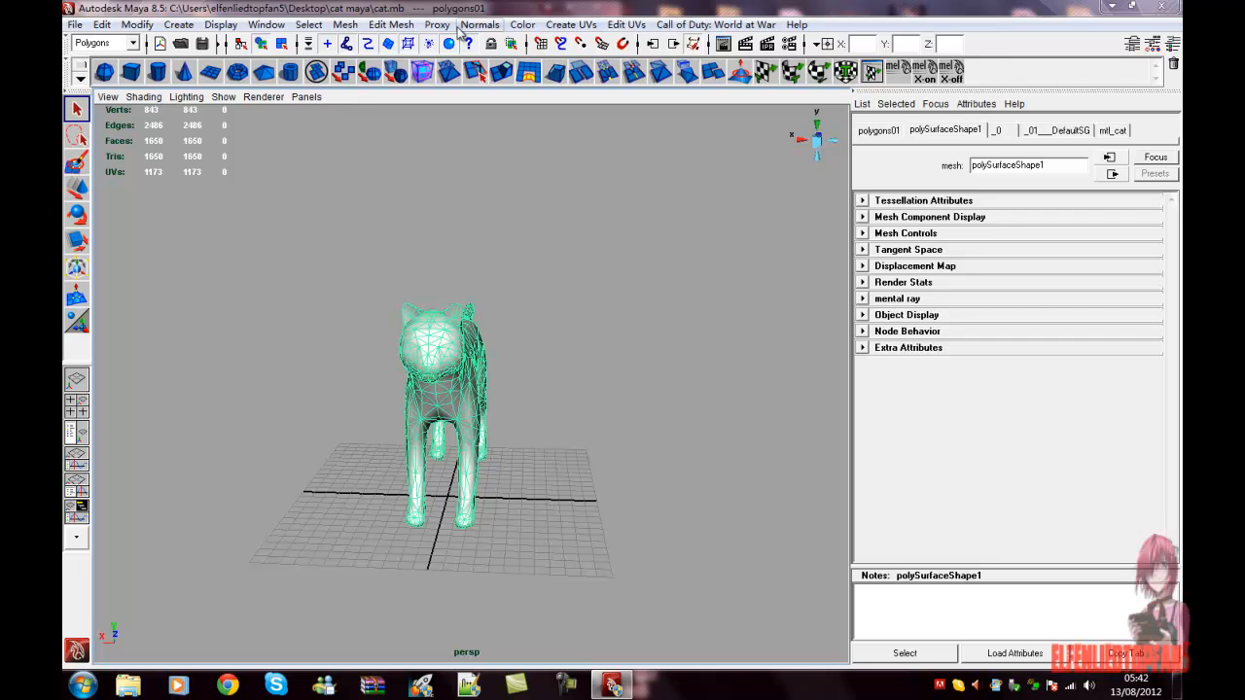
pyautogui.click(264, 26)
pyautogui.moveTo(299, 68)
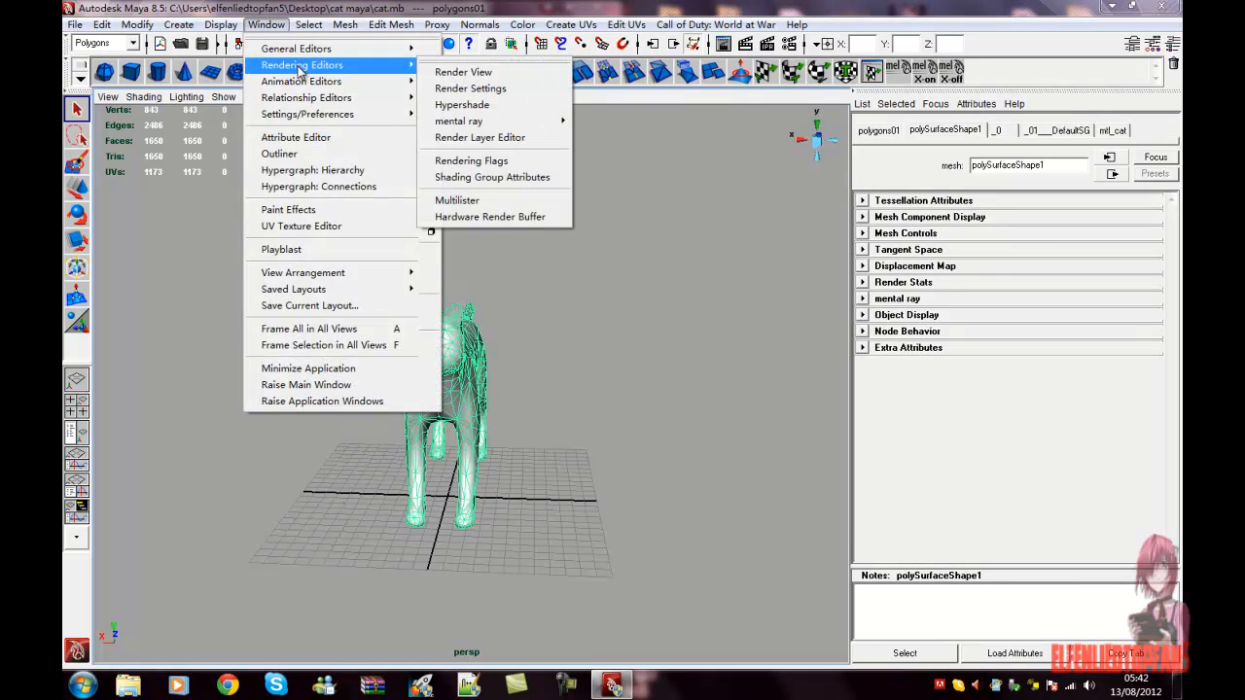
pyautogui.click(496, 104)
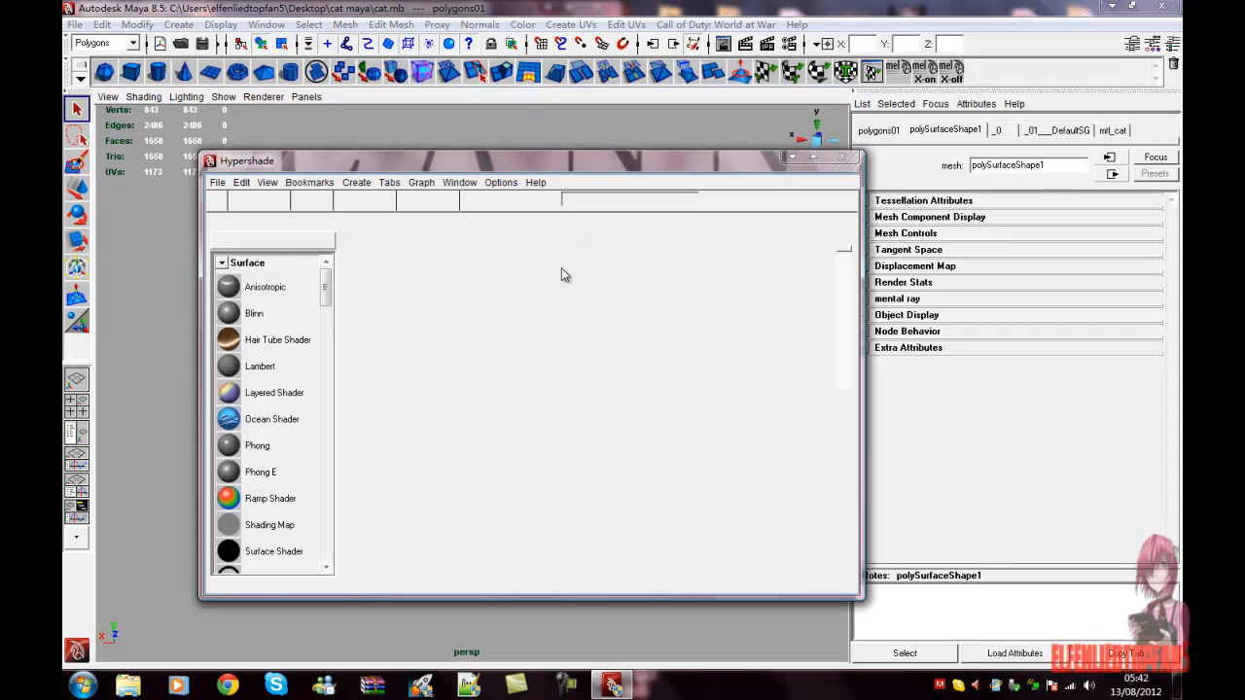
pyautogui.click(450, 275)
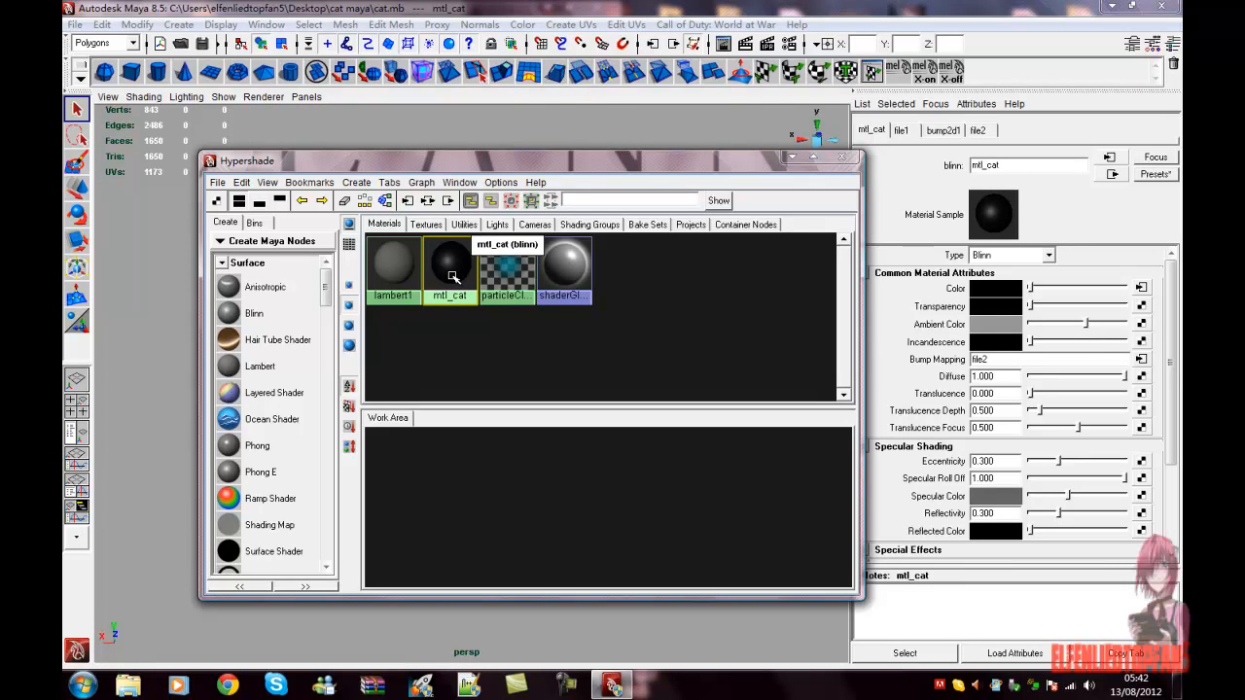
pyautogui.press('Delete')
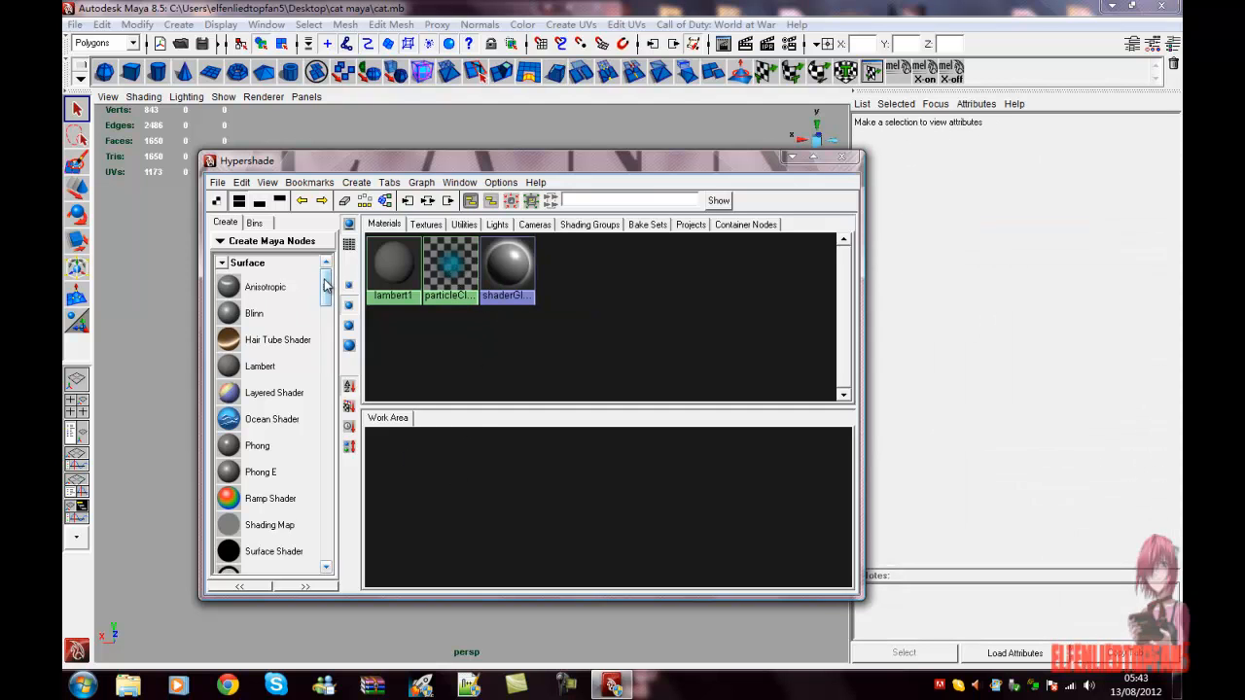
# Create a new Blinn material and a 2D File texture node in the Hypershade.
pyautogui.moveTo(444, 162); pyautogui.dragTo(709, 133)
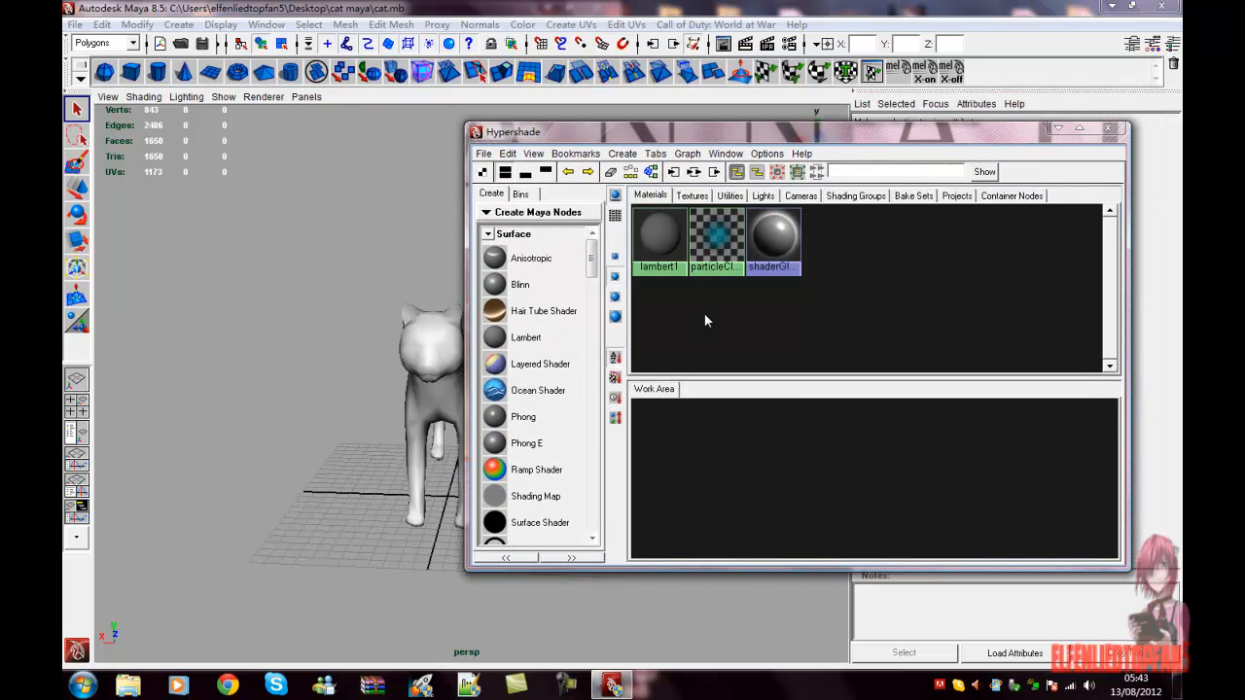
pyautogui.click(518, 285)
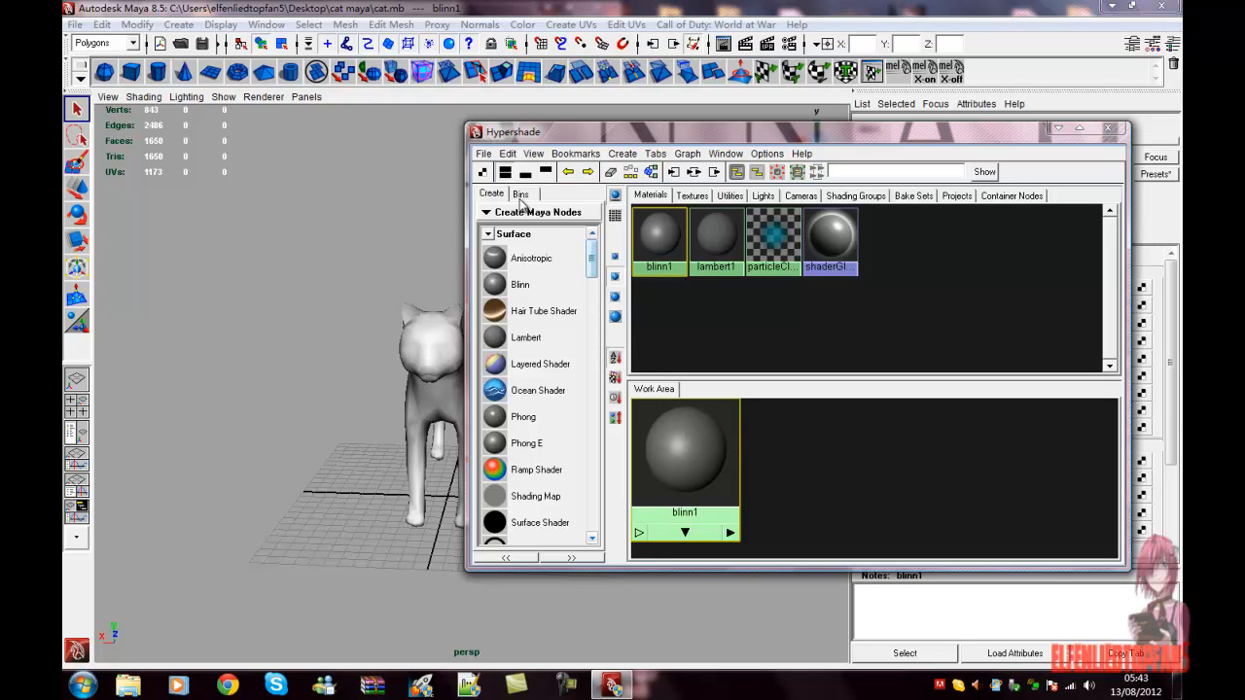
pyautogui.moveTo(590, 258); pyautogui.dragTo(589, 307)
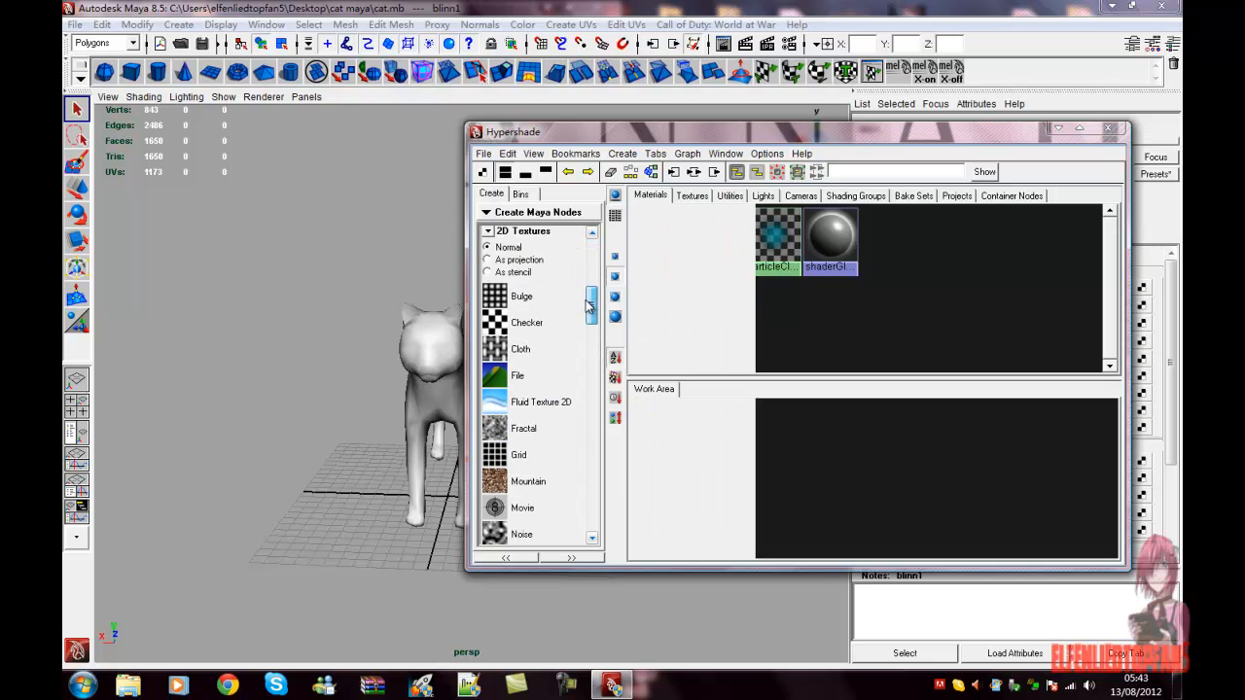
pyautogui.click(517, 375)
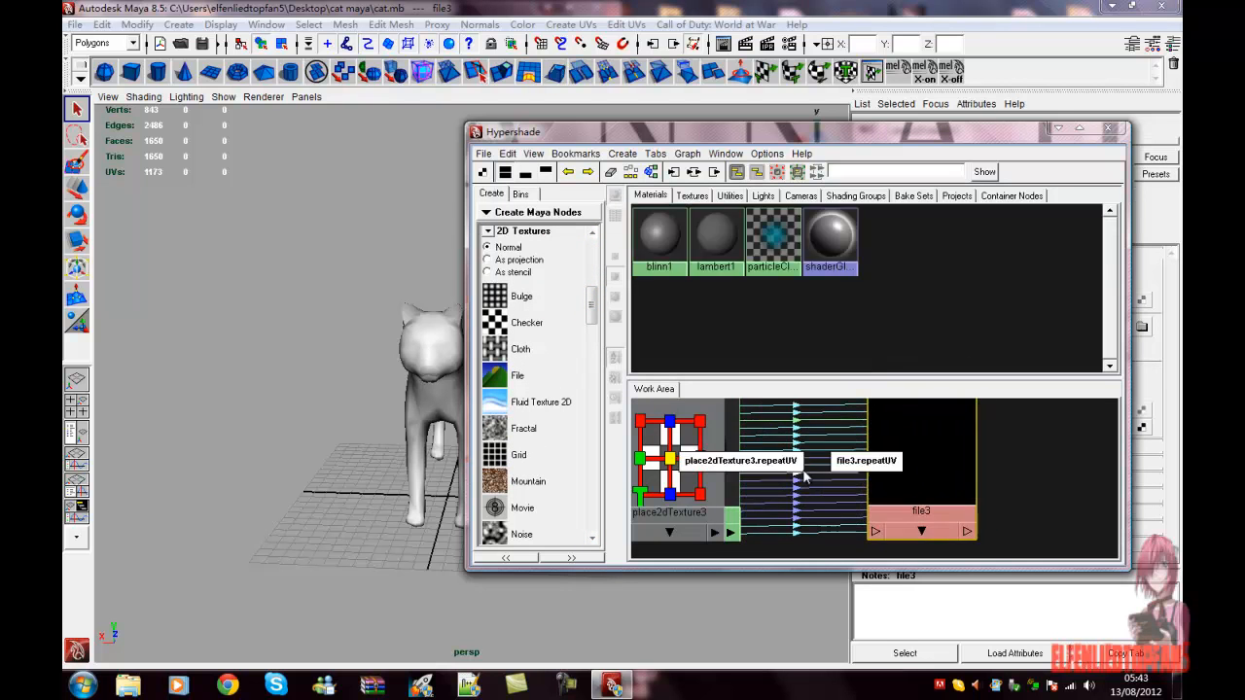
# Load the mtl_cat image from the cat maya desktop folder into the new file texture and move the Hypershade clear of the cat.
pyautogui.moveTo(960, 144); pyautogui.dragTo(625, 137)
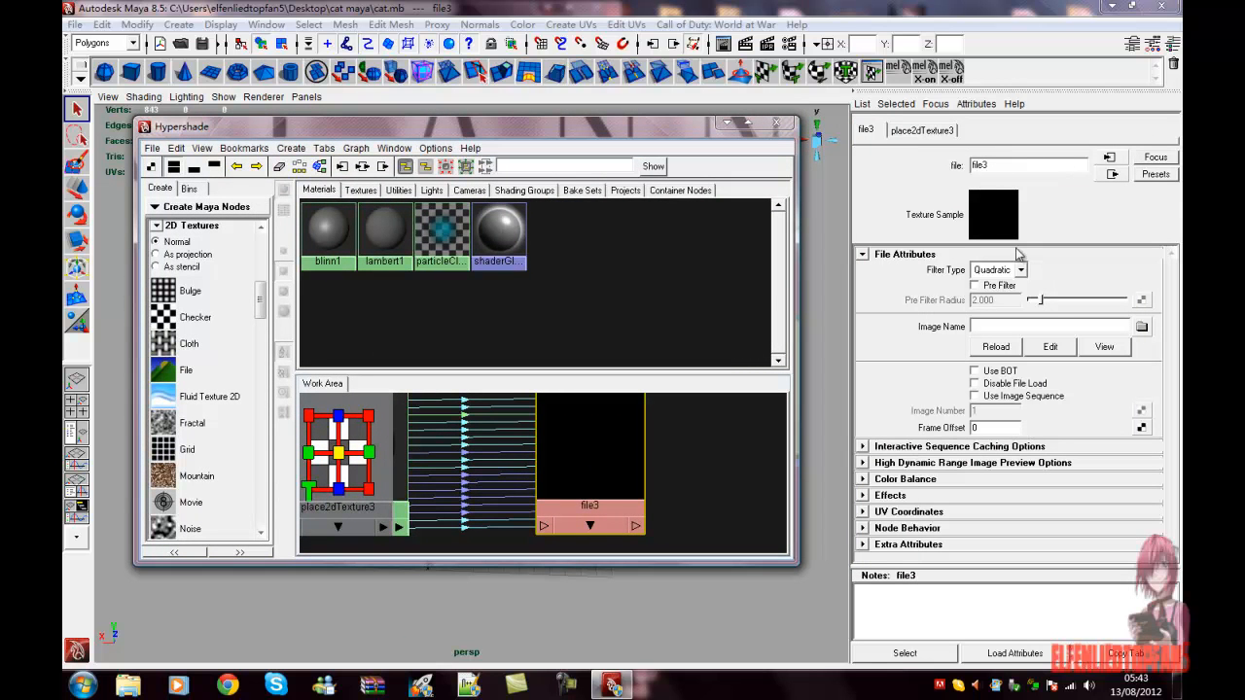
pyautogui.click(1141, 327)
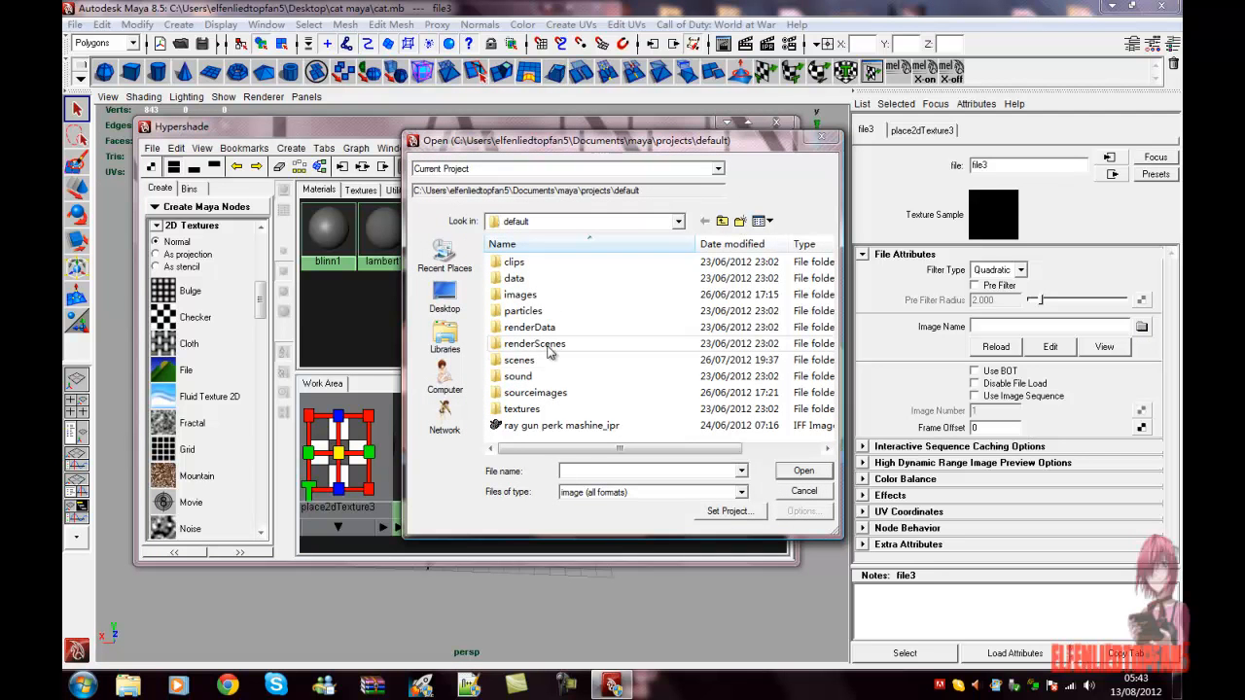
pyautogui.click(453, 340)
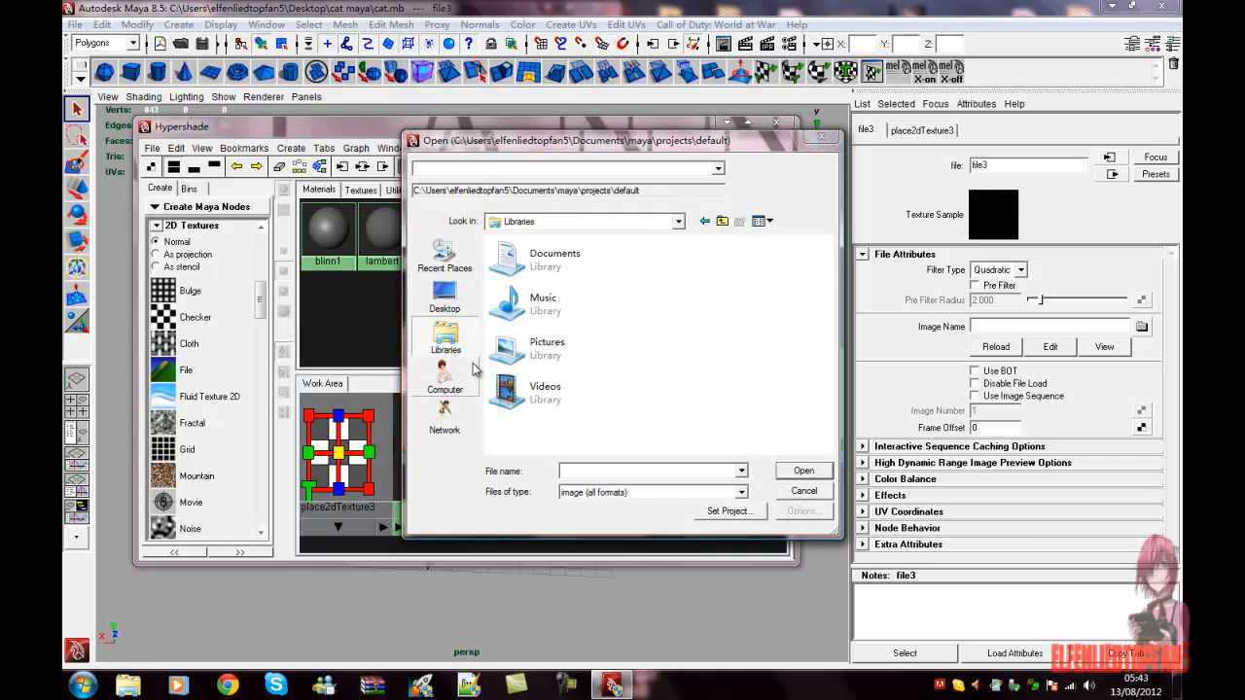
pyautogui.click(455, 303)
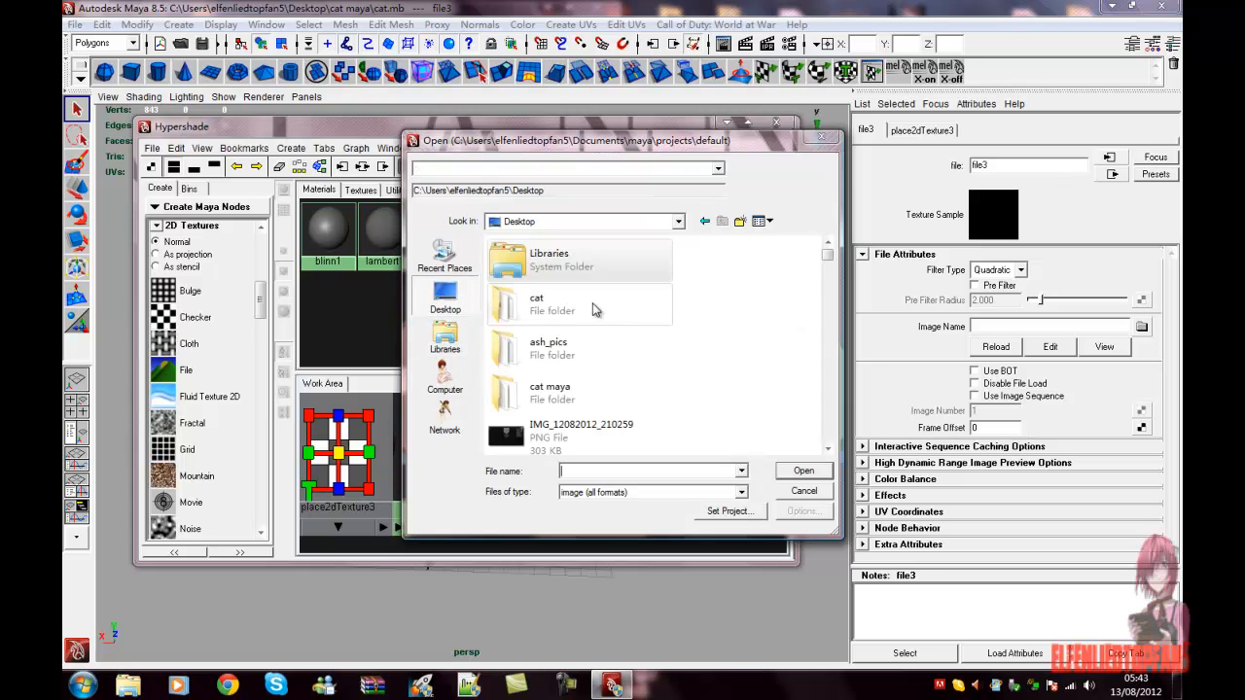
pyautogui.moveTo(831, 260); pyautogui.dragTo(830, 258)
pyautogui.doubleClick(667, 316)
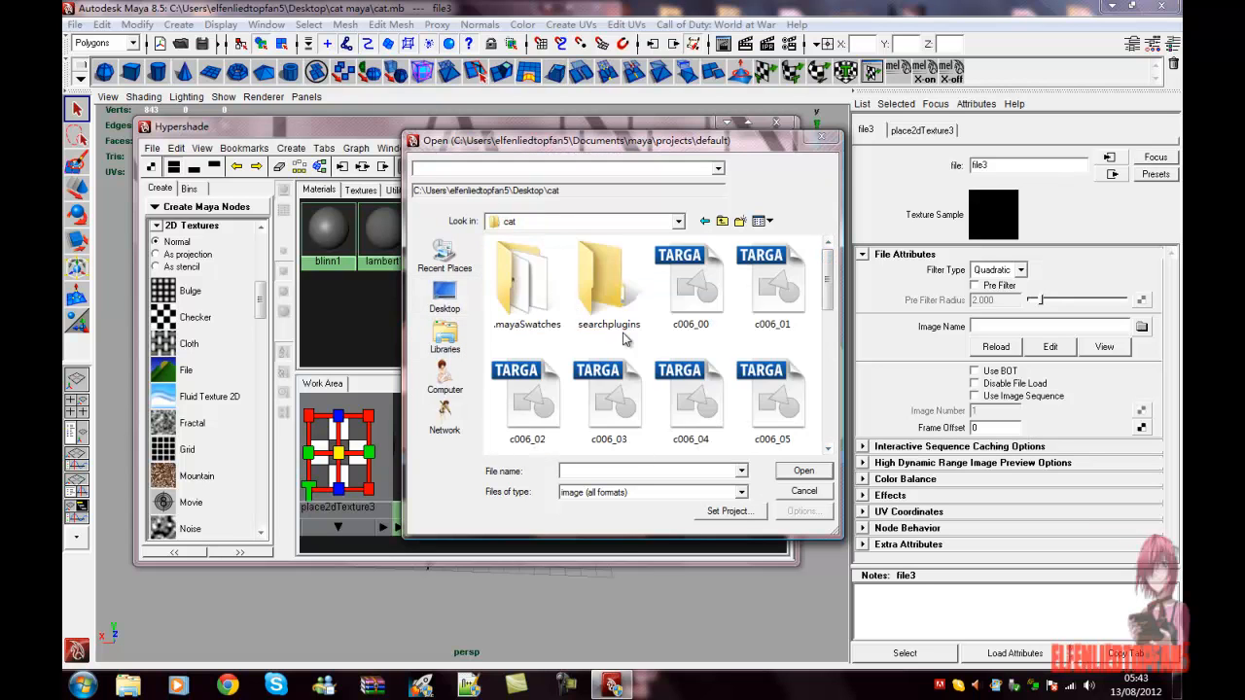
pyautogui.click(704, 221)
pyautogui.doubleClick(552, 389)
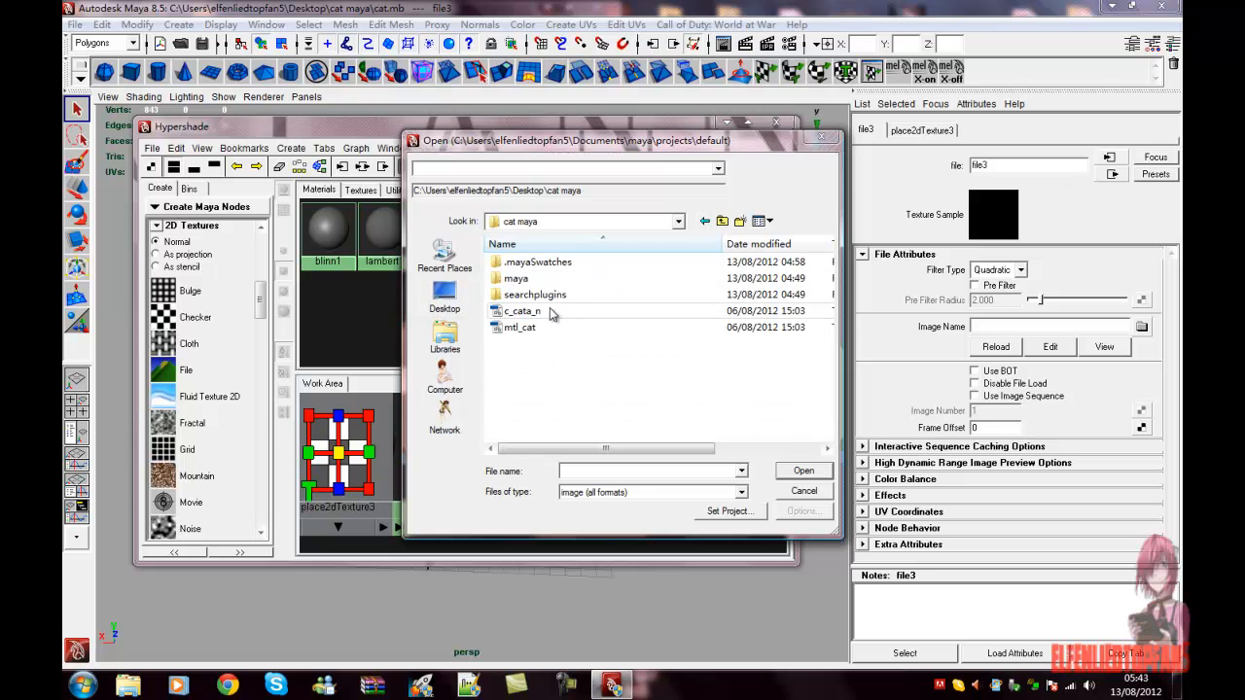
pyautogui.click(522, 330)
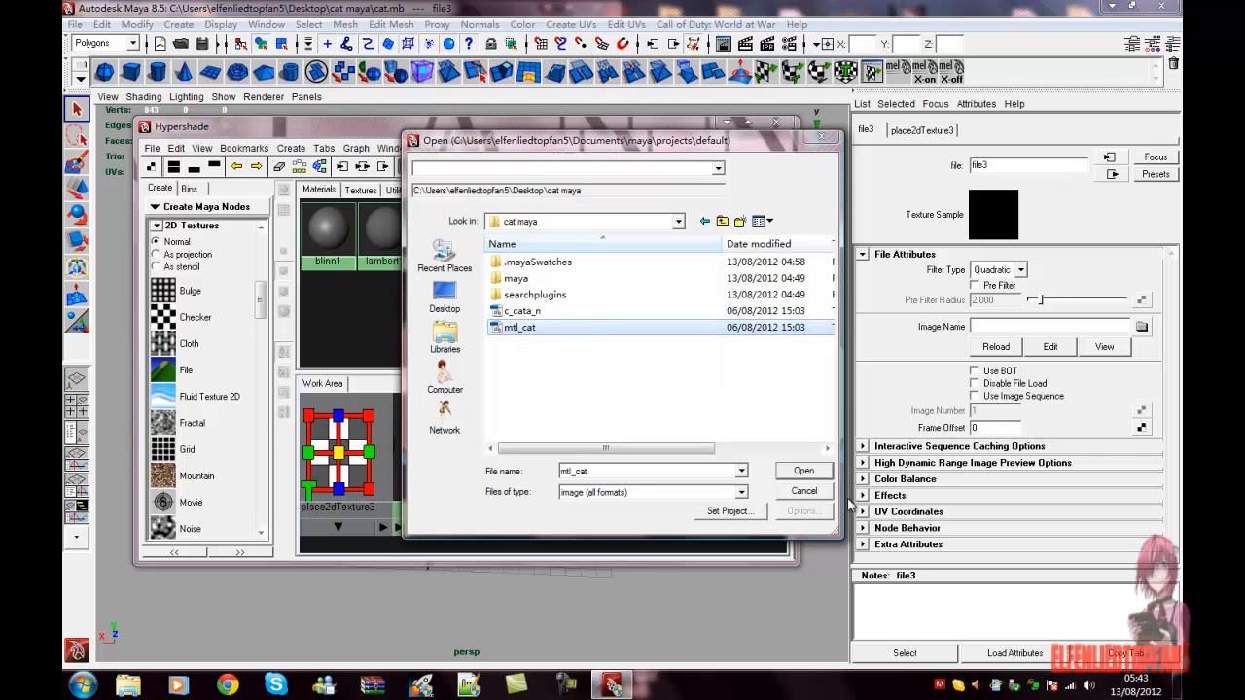
pyautogui.click(803, 473)
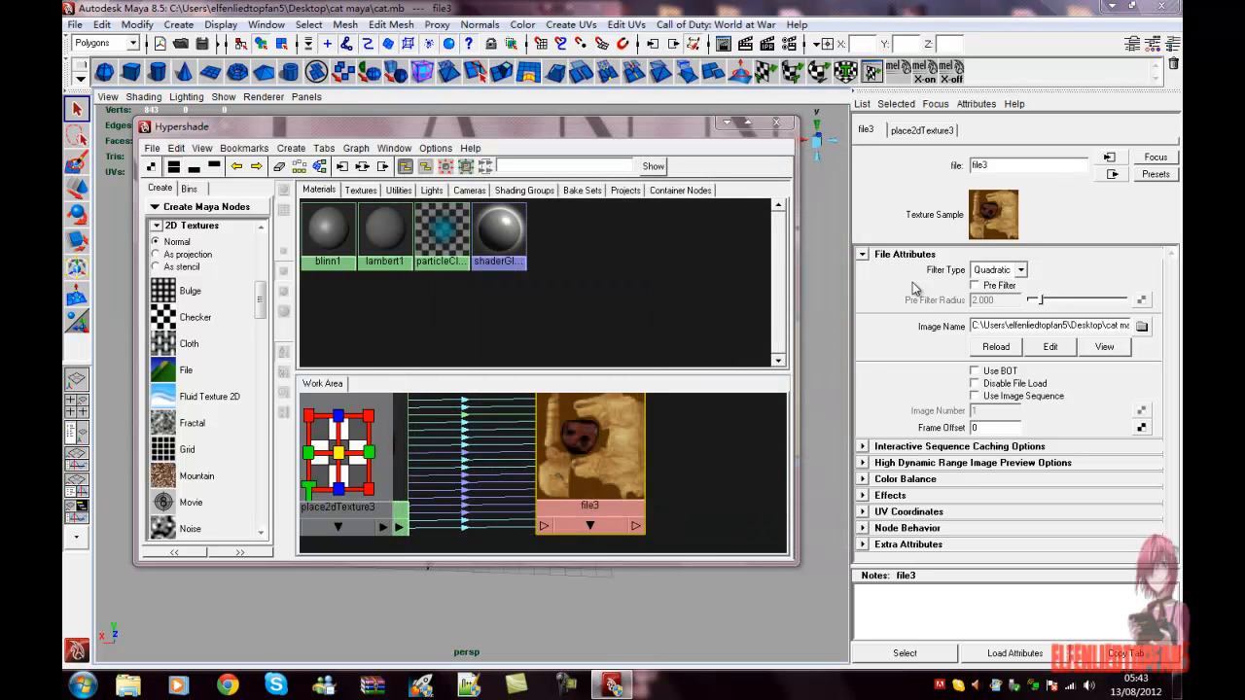
pyautogui.moveTo(571, 129); pyautogui.dragTo(969, 135)
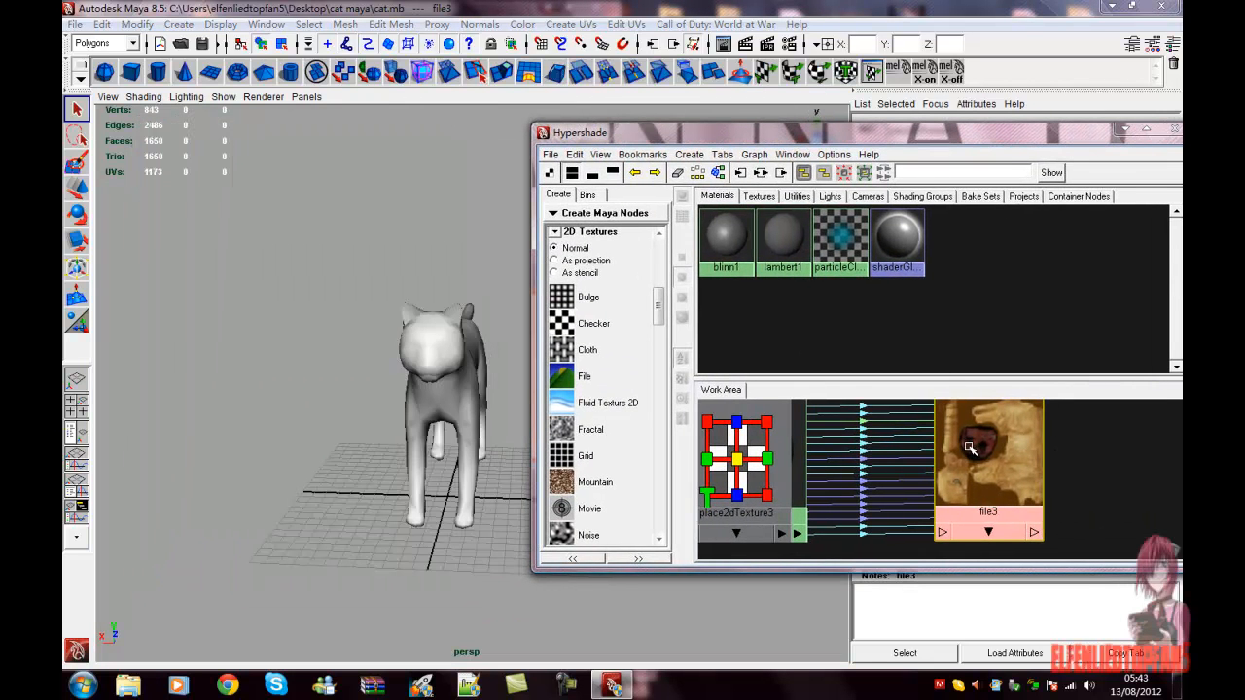
pyautogui.moveTo(985, 445); pyautogui.dragTo(504, 364, button='middle')
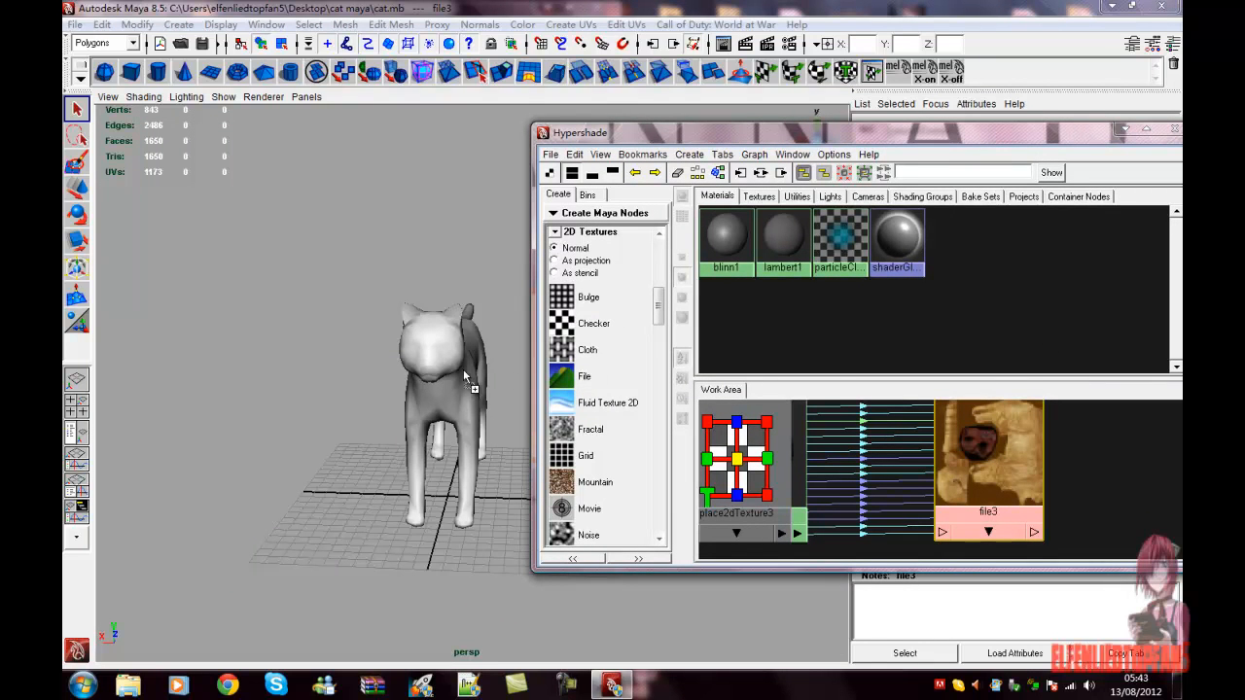
pyautogui.moveTo(428, 351); pyautogui.dragTo(430, 351, button='middle')
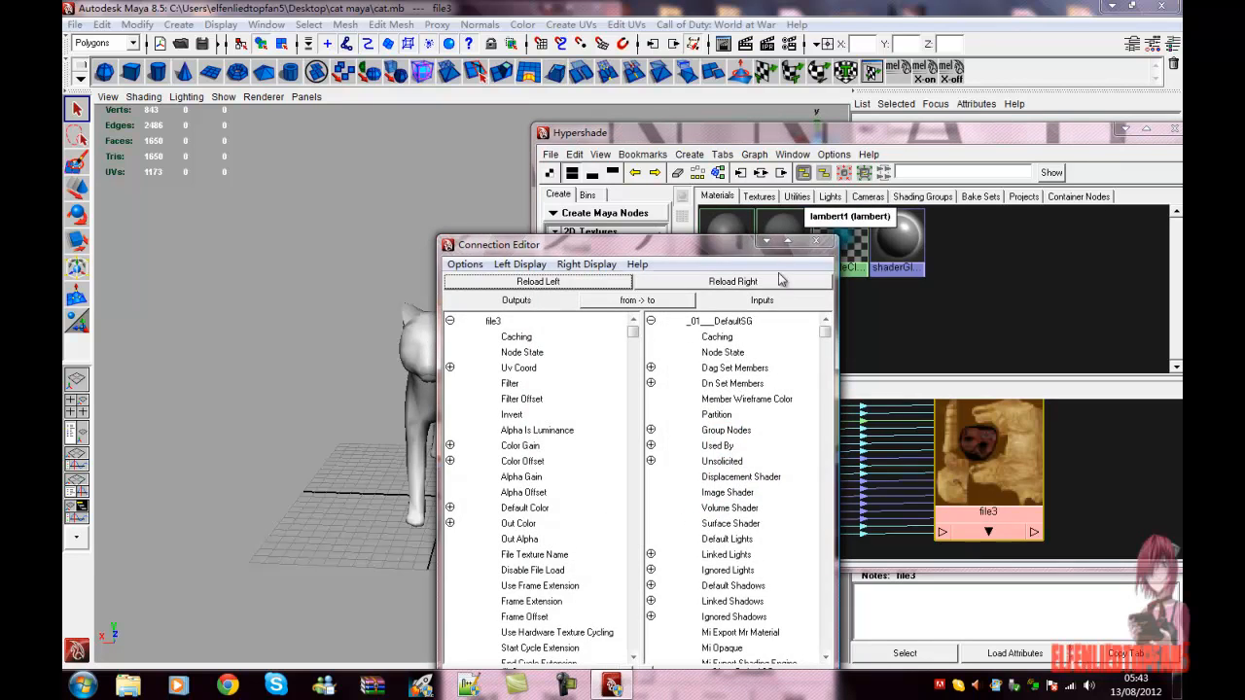
pyautogui.click(818, 241)
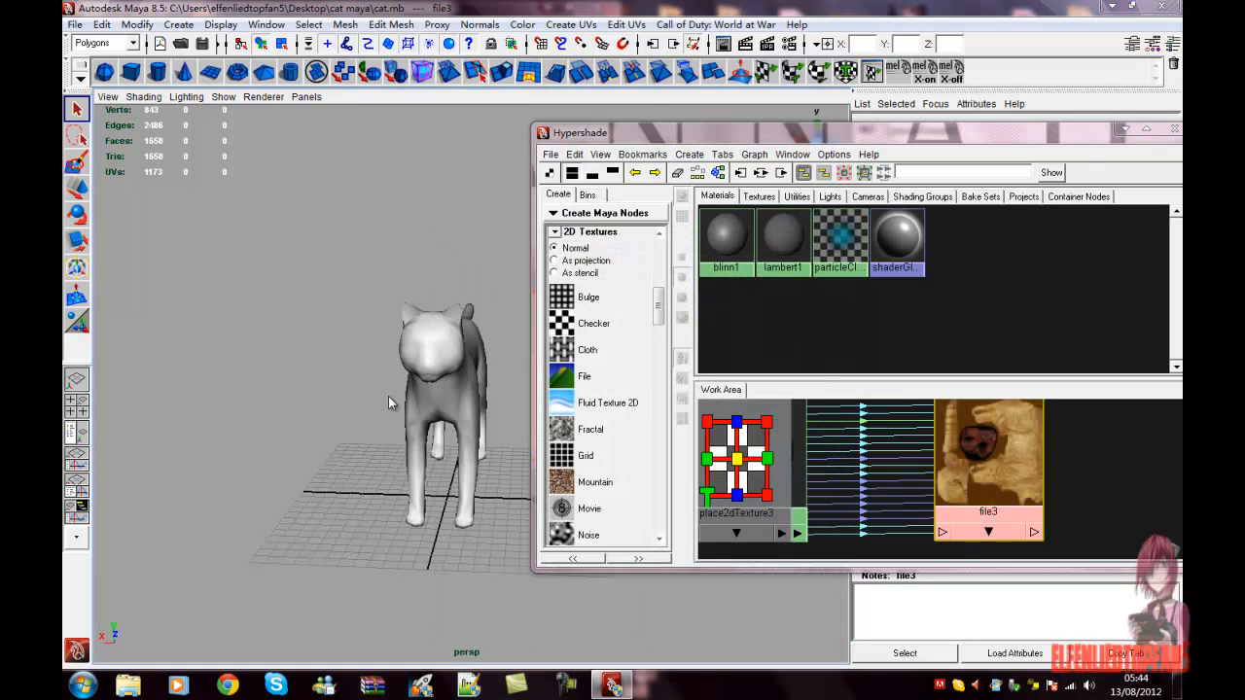
# Assign the file3 texture's material to the cat mesh, then deselect it and check the textured model from another angle.
pyautogui.click(434, 364)
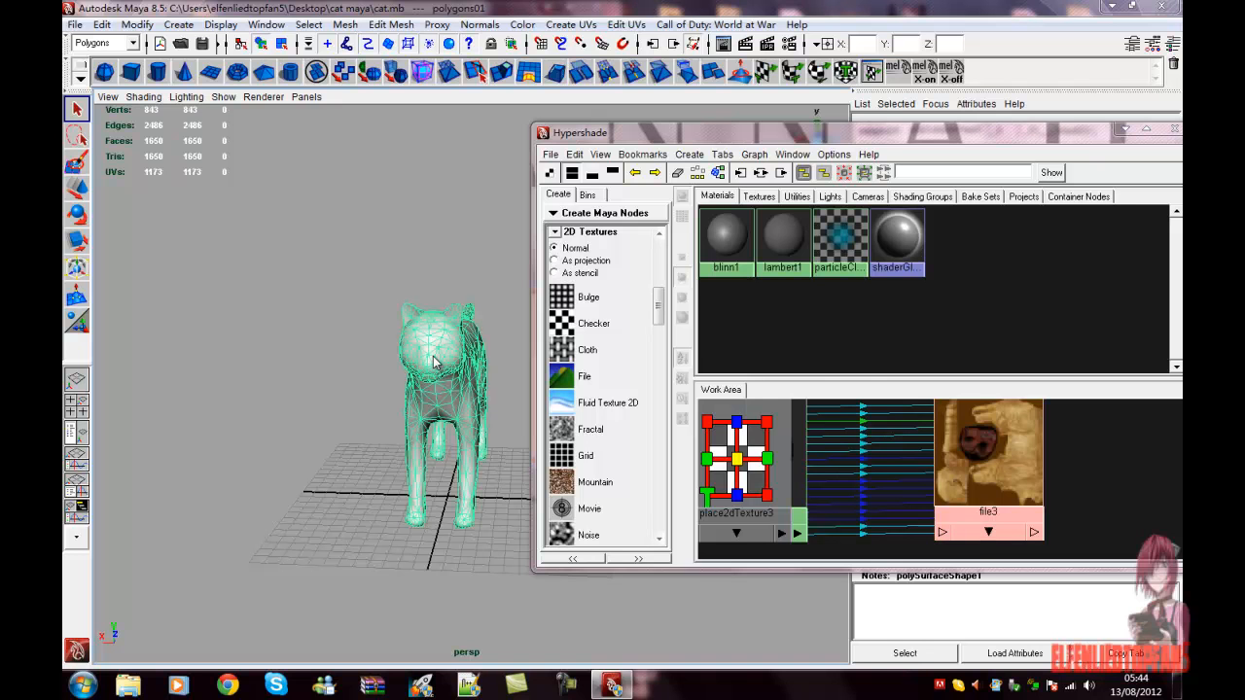
pyautogui.moveTo(1004, 459); pyautogui.dragTo(997, 418, button='right')
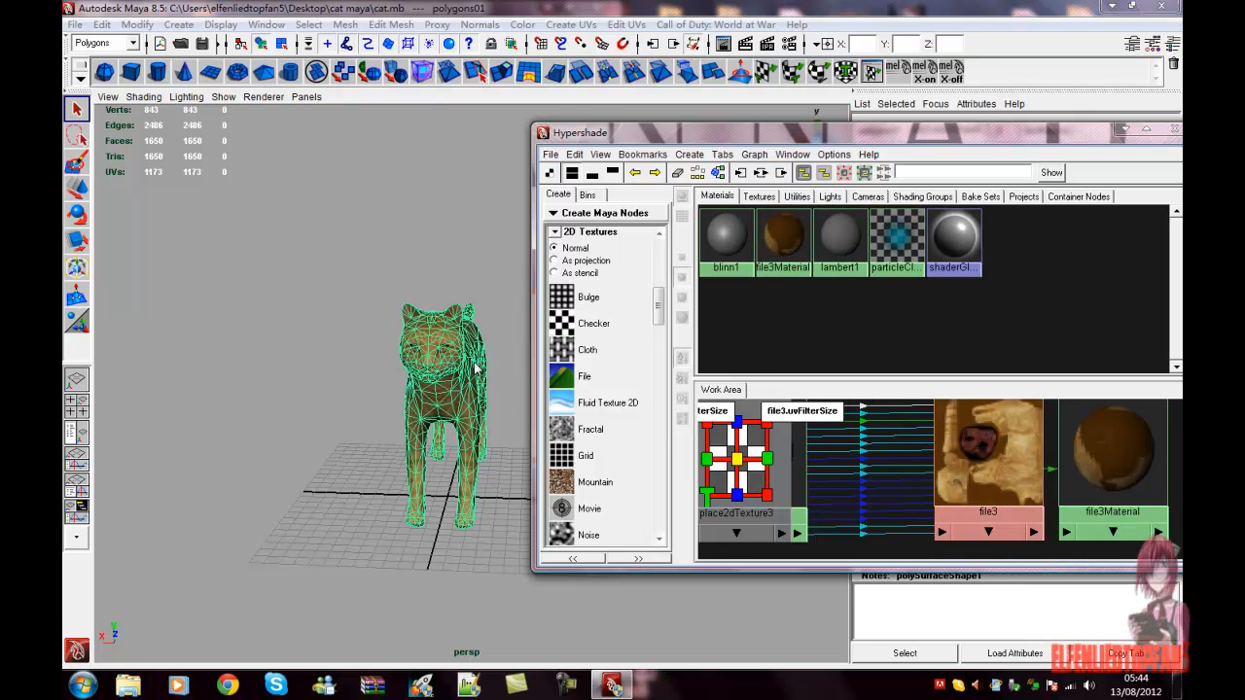
pyautogui.click(507, 406)
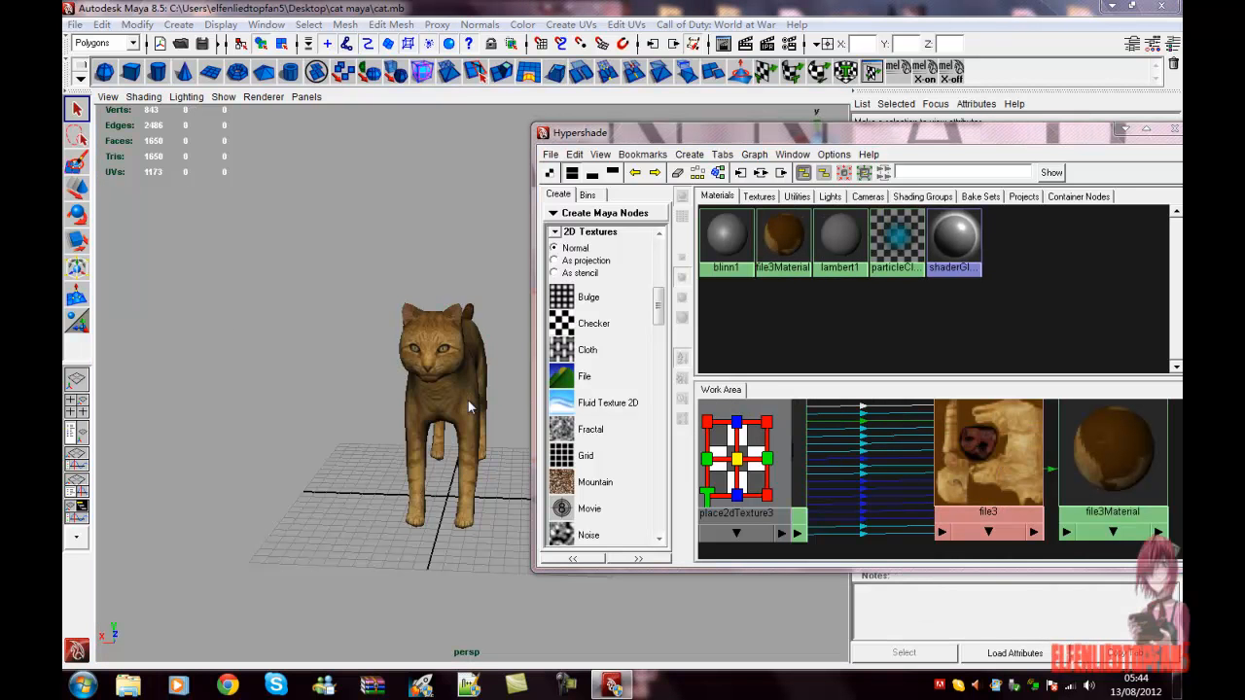
pyautogui.press('space')
pyautogui.keyDown('alt'); pyautogui.moveTo(468, 400); pyautogui.dragTo(375, 412); pyautogui.keyUp('alt')
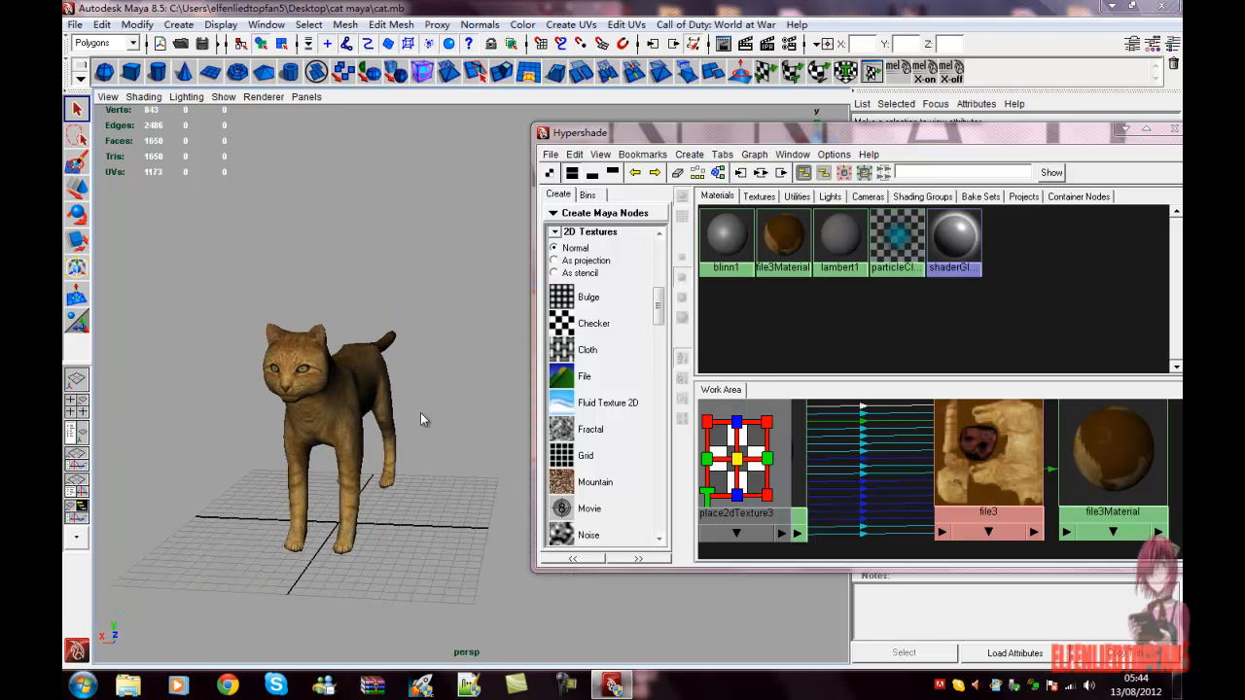
# Move the Hypershade fully into view and rename the file3 texture node as mtl_cat_tex.
pyautogui.moveTo(929, 141); pyautogui.dragTo(809, 117)
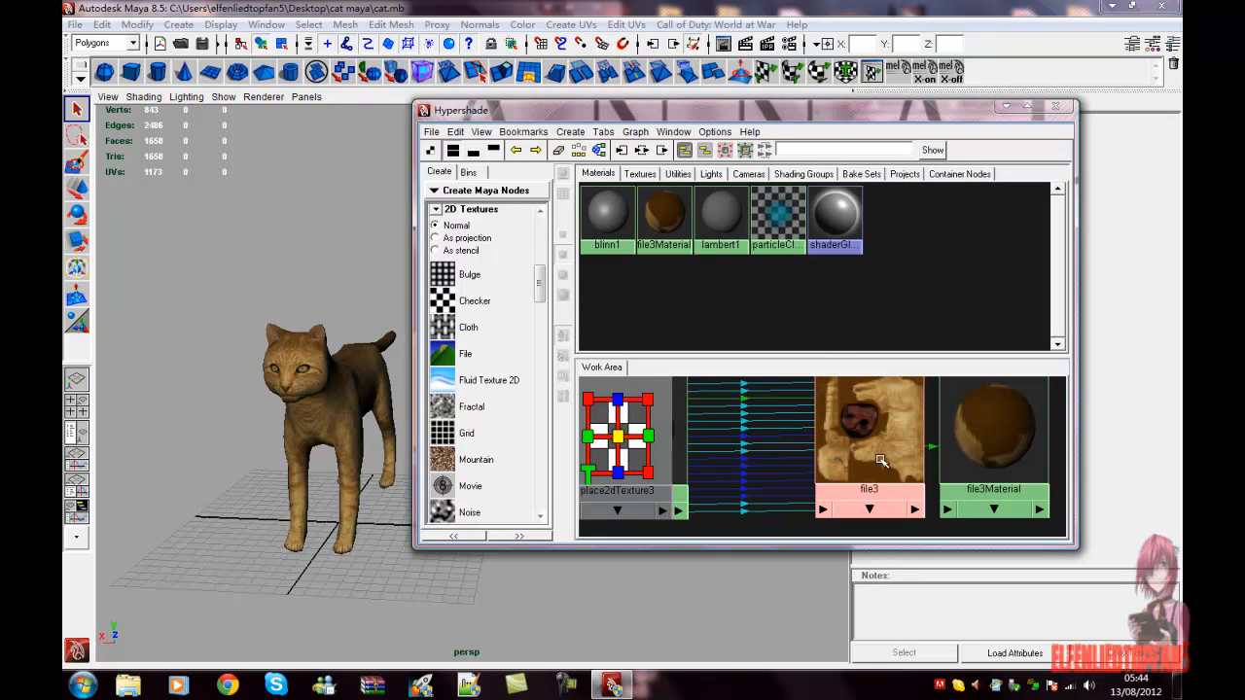
pyautogui.rightClick(868, 496)
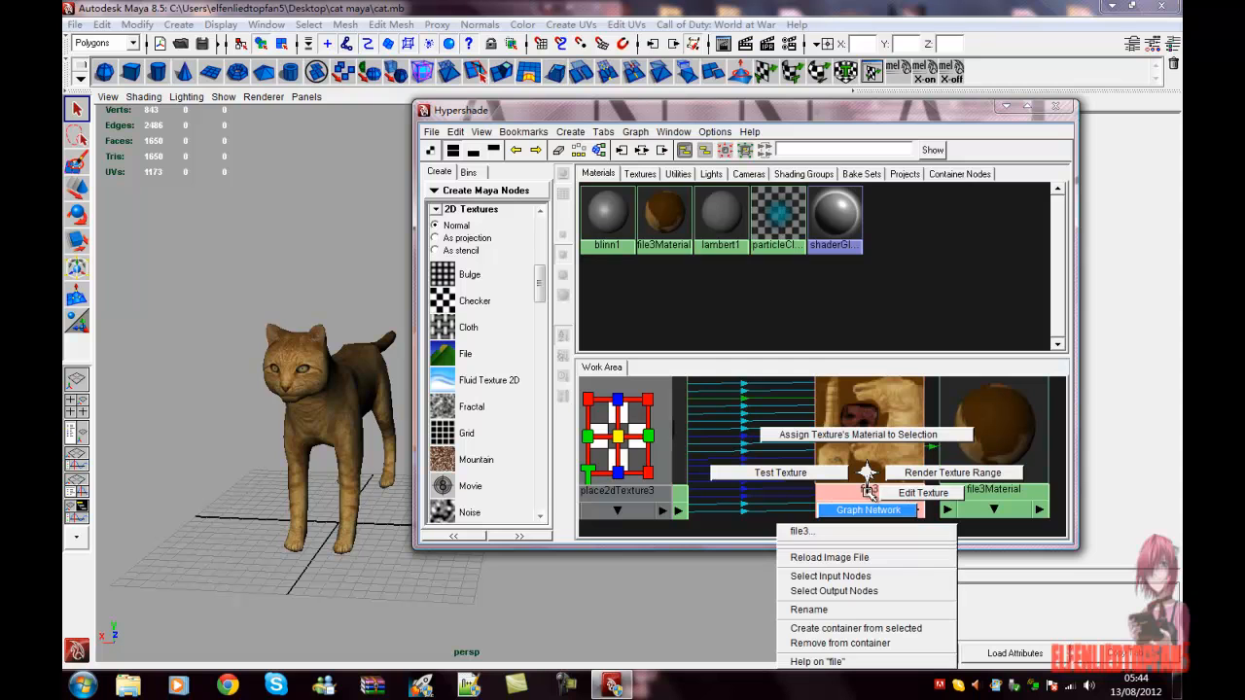
pyautogui.click(852, 610)
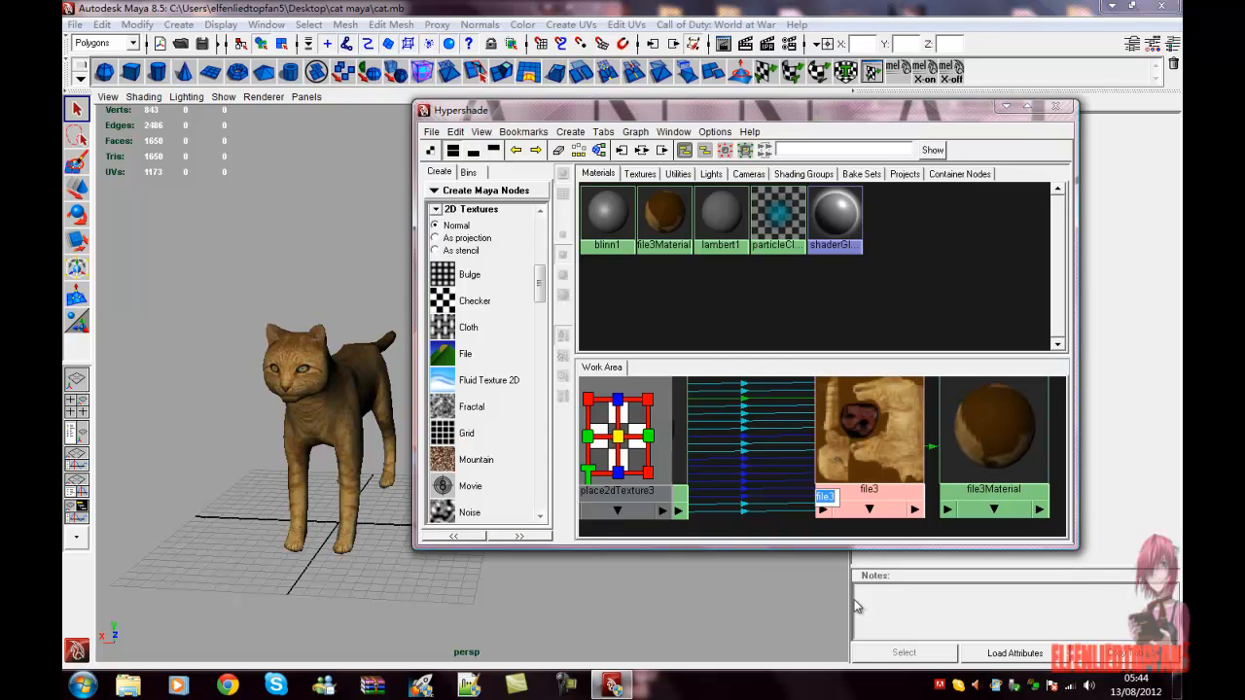
pyautogui.press('BackSpace')
pyautogui.write('cat_tex')
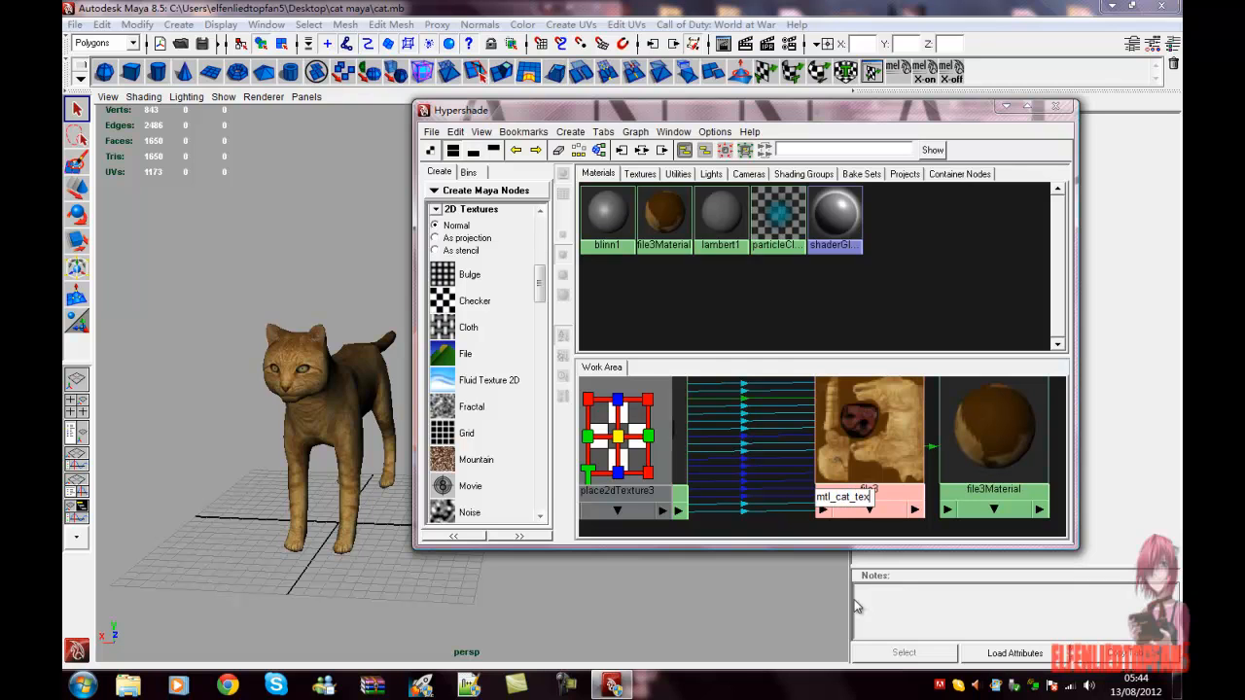
pyautogui.press('Return')
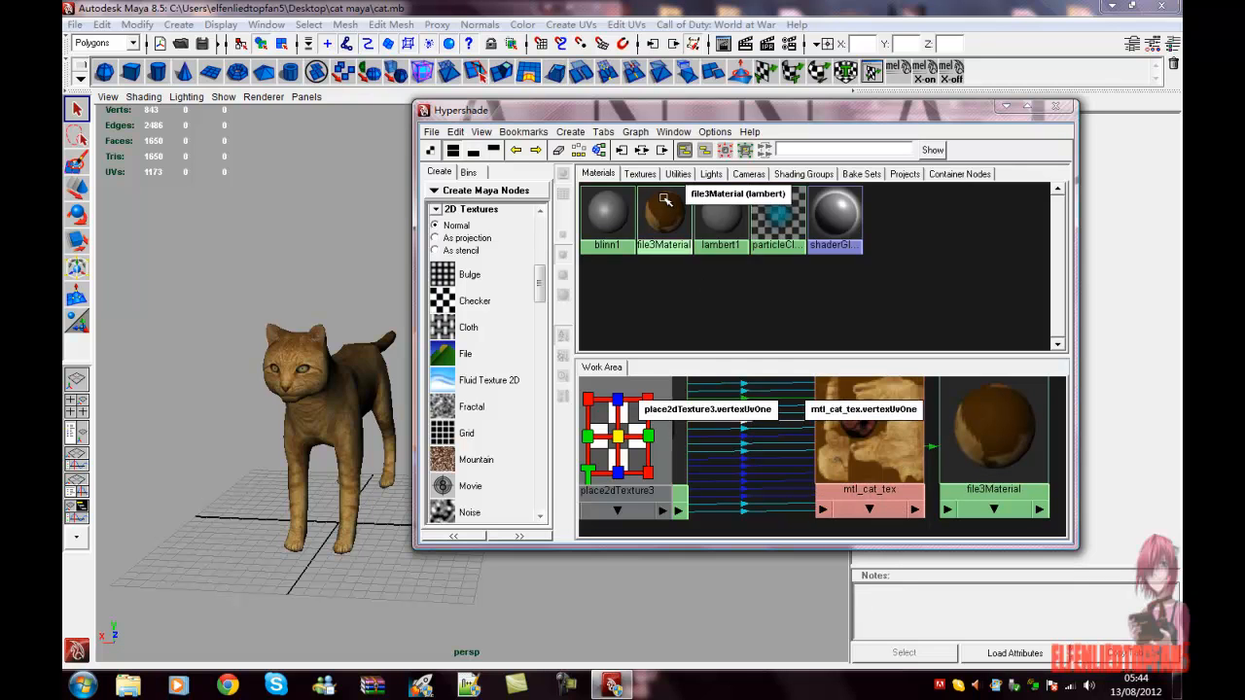
# Rename the file3Material material as mtl_cat.
pyautogui.moveTo(661, 245); pyautogui.dragTo(613, 374, button='right')
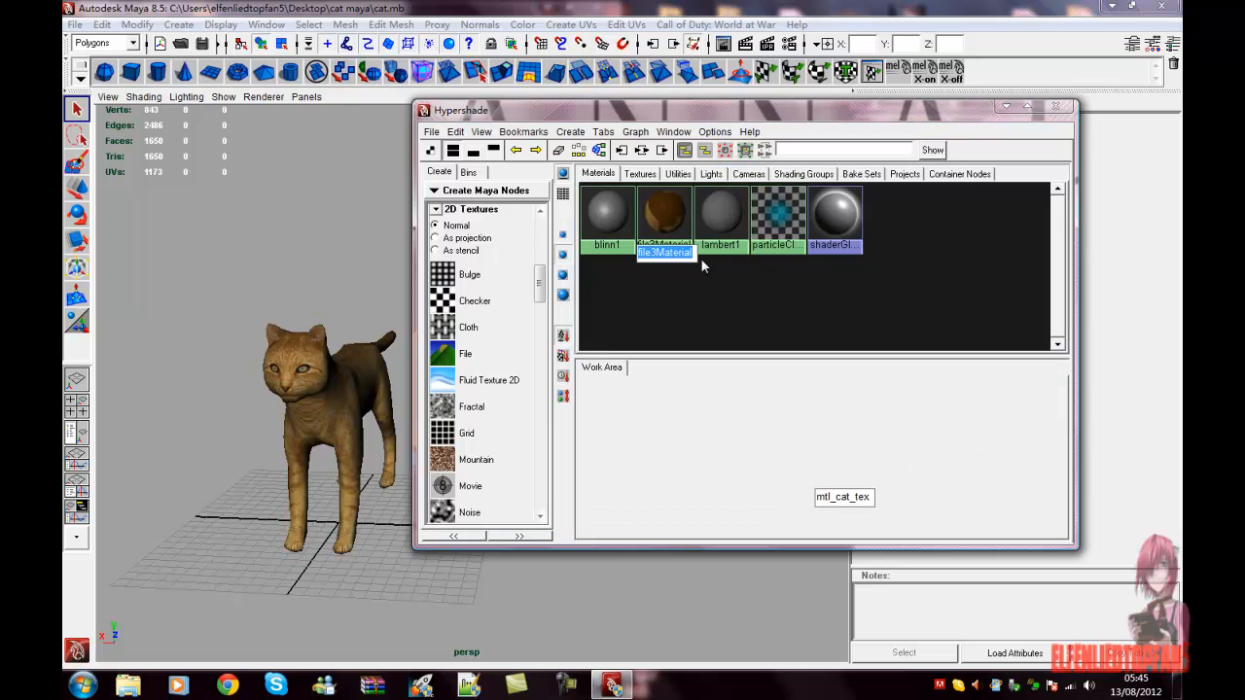
pyautogui.write('mtl_cat')
pyautogui.press('Return')
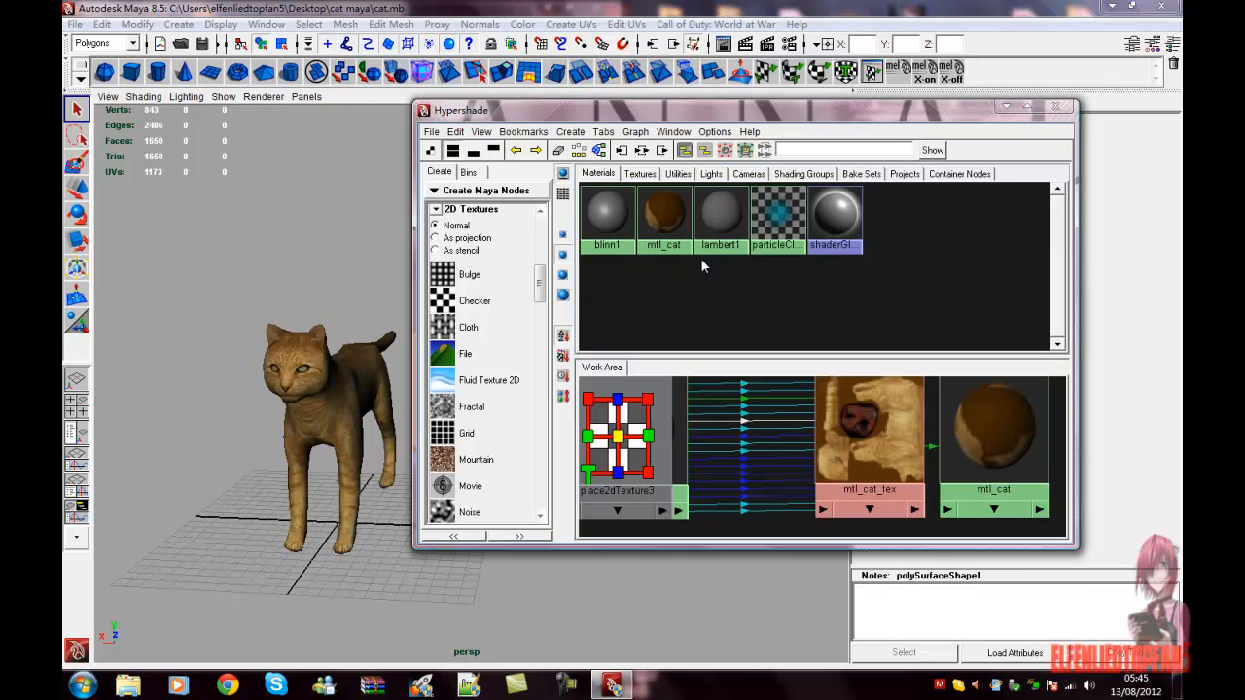
# Run Test Texture on the mtl_cat_tex node to preview the cat texture image.
pyautogui.rightClick(862, 421)
pyautogui.moveTo(863, 420); pyautogui.dragTo(785, 422, button='right')
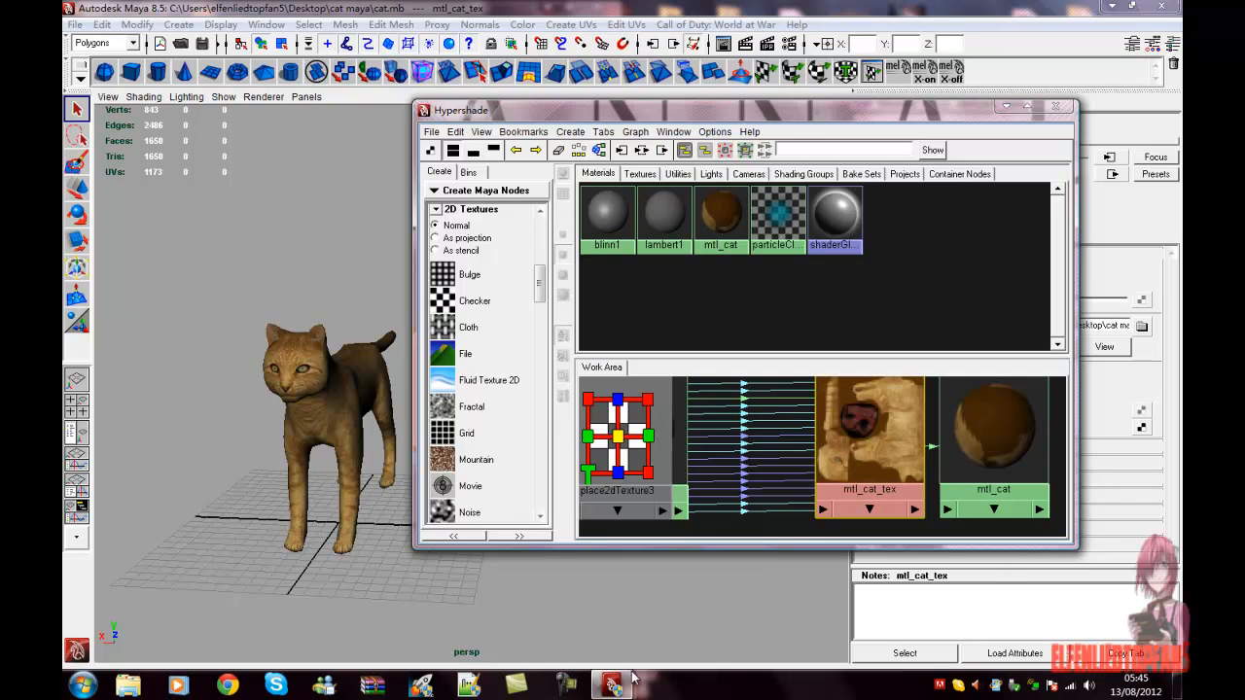
pyautogui.moveTo(826, 445); pyautogui.dragTo(793, 418, button='right')
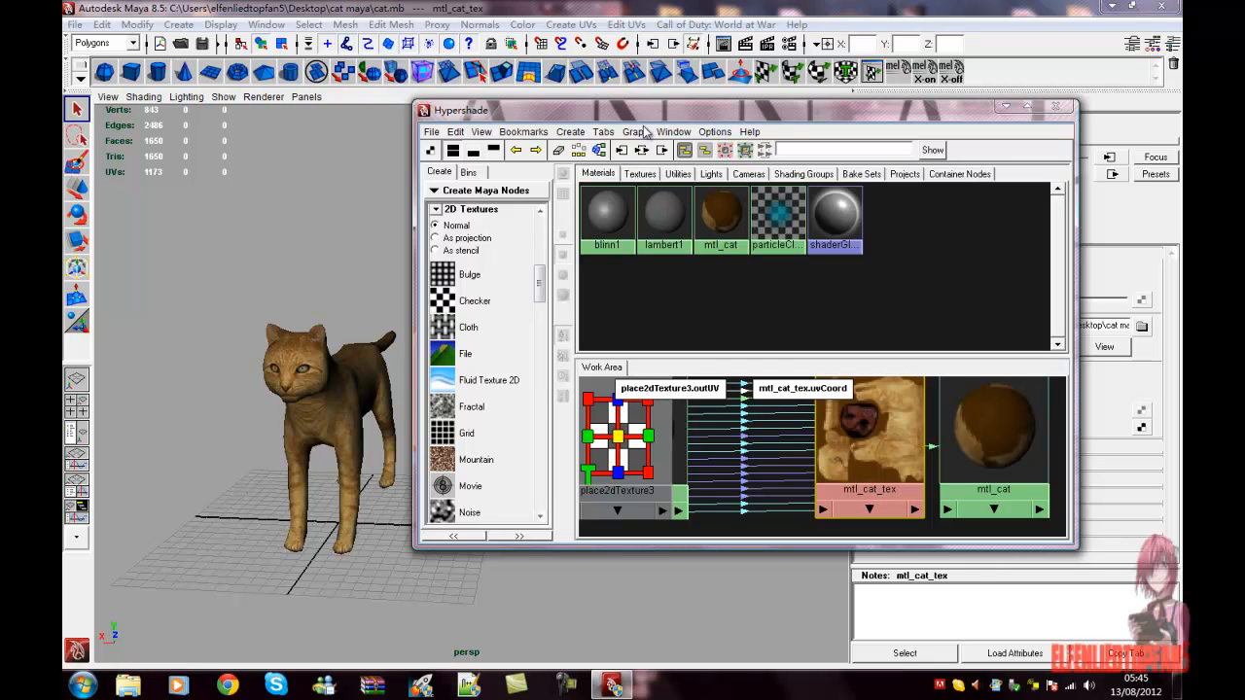
pyautogui.click(302, 364)
pyautogui.moveTo(848, 413); pyautogui.dragTo(769, 416, button='right')
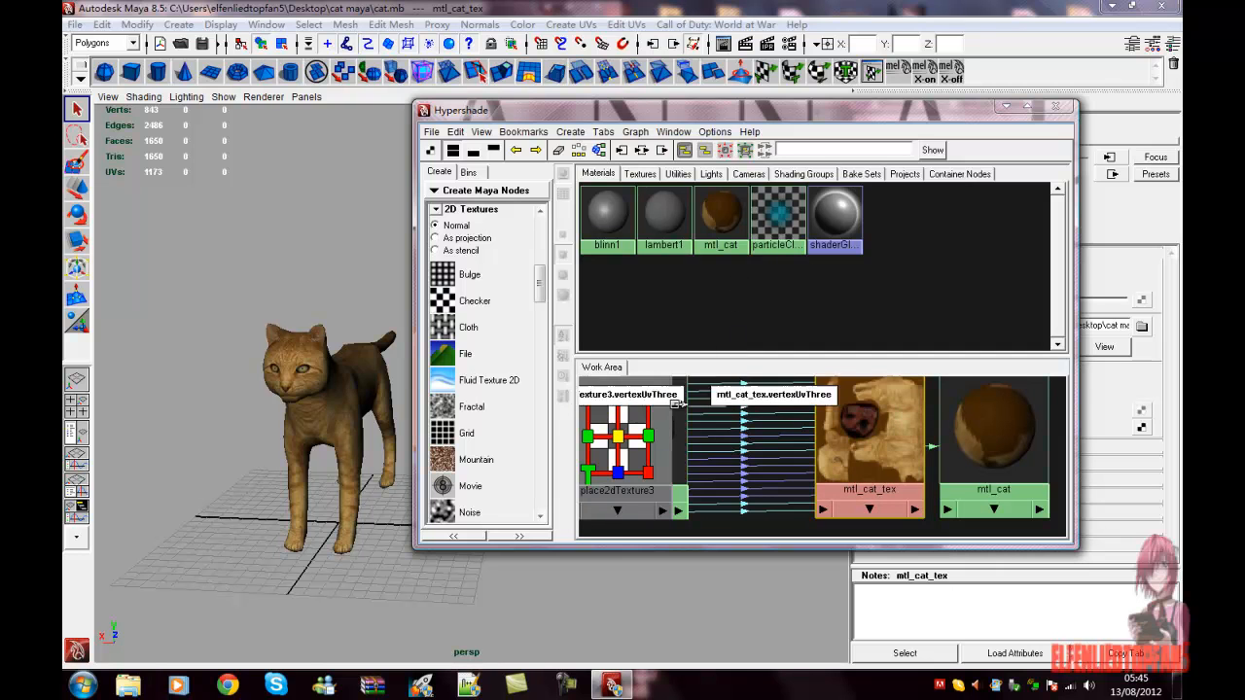
# Move the place2dTexture3 node away from the mtl_cat_tex and mtl_cat nodes in the work area.
pyautogui.scroll(-2, 833, 460)
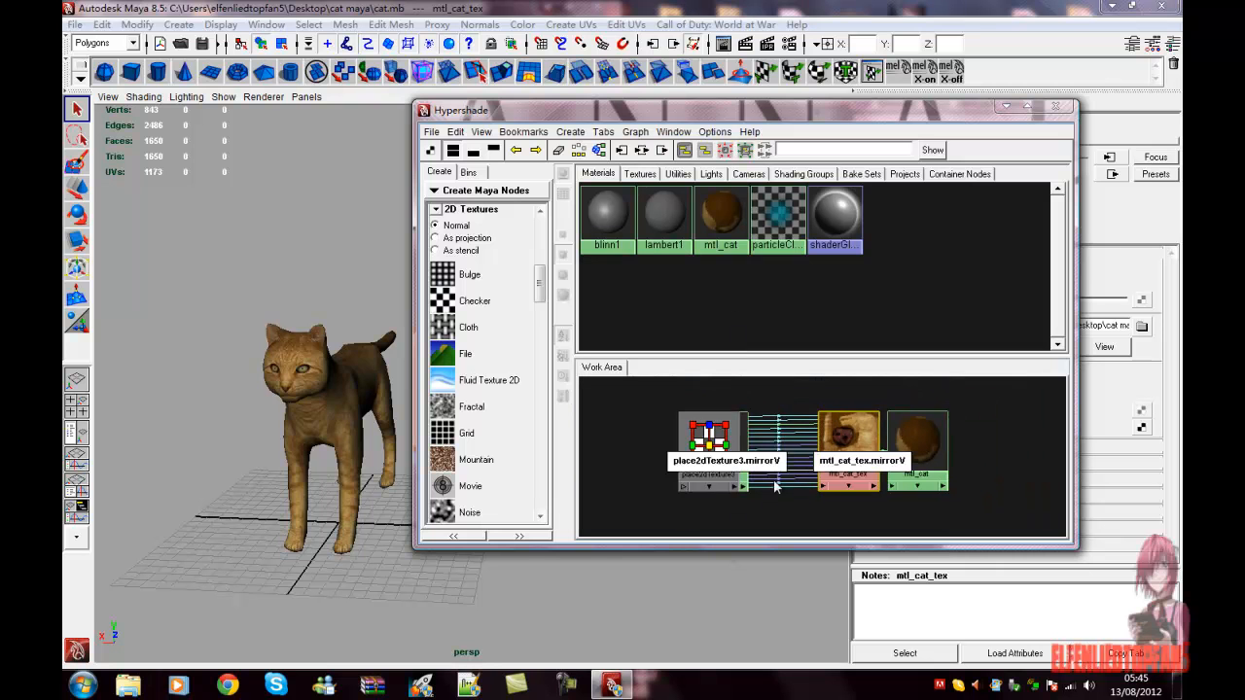
pyautogui.moveTo(726, 437); pyautogui.dragTo(656, 514)
pyautogui.rightClick(691, 474)
pyautogui.click(683, 431)
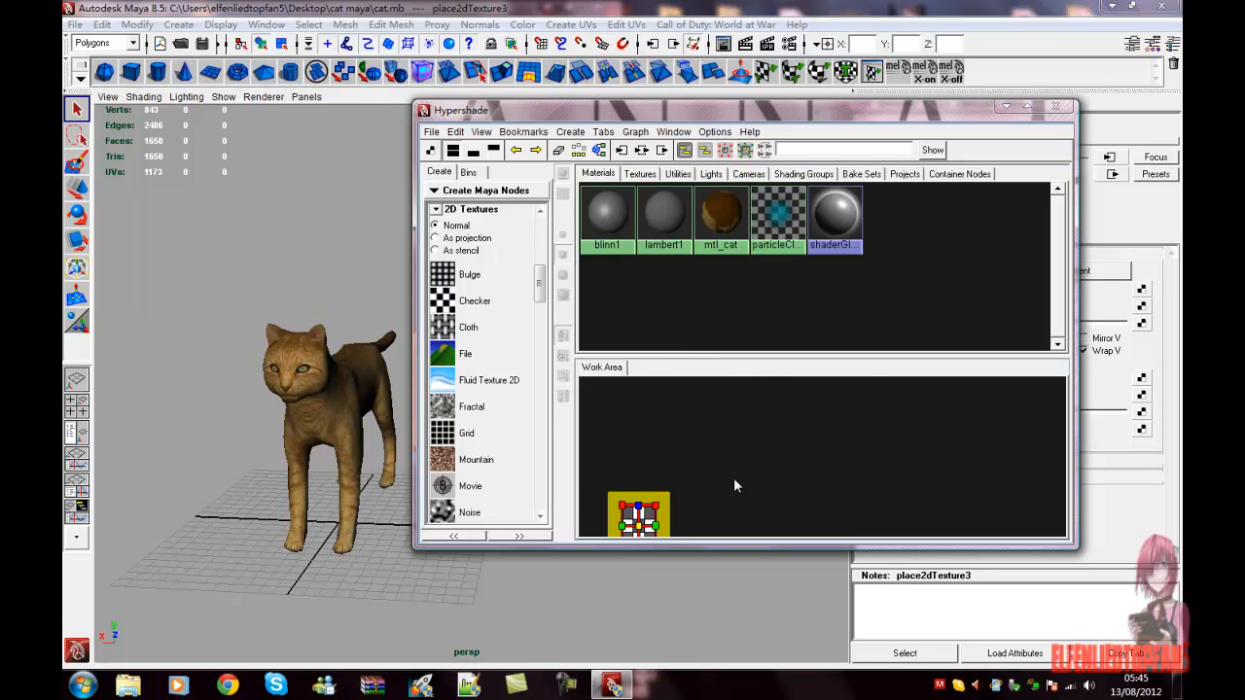
pyautogui.moveTo(768, 436); pyautogui.dragTo(753, 431)
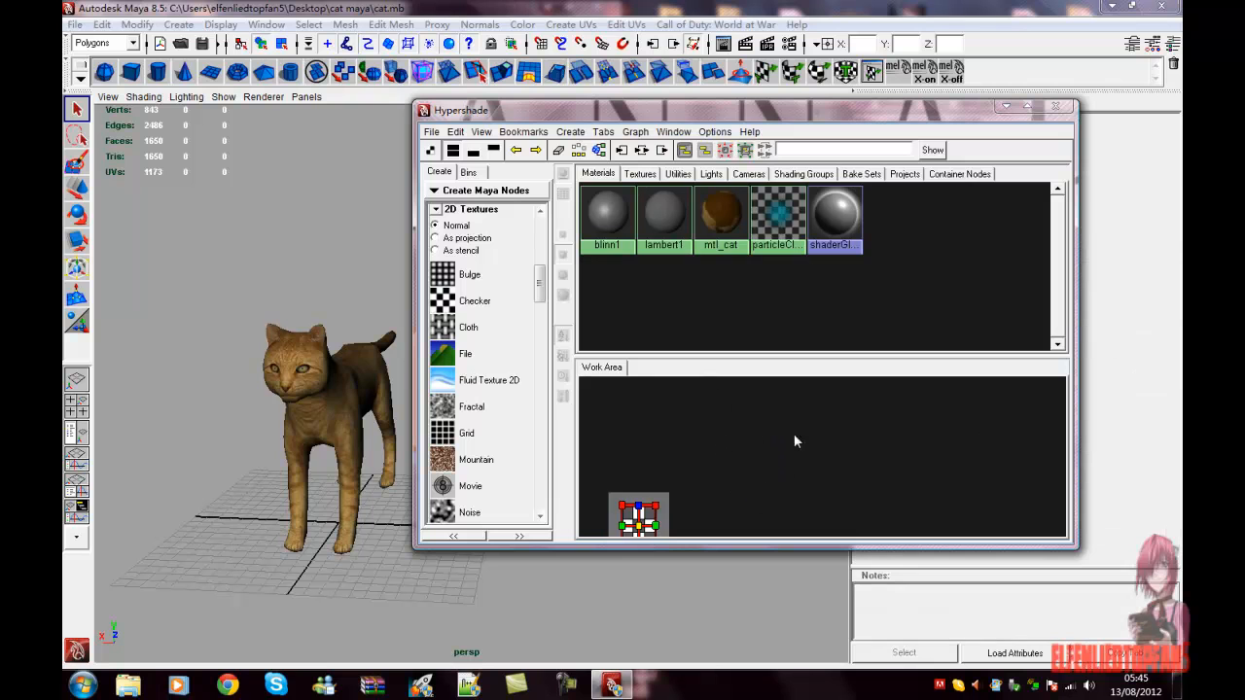
pyautogui.scroll(-2, 828, 480)
pyautogui.rightClick(835, 483)
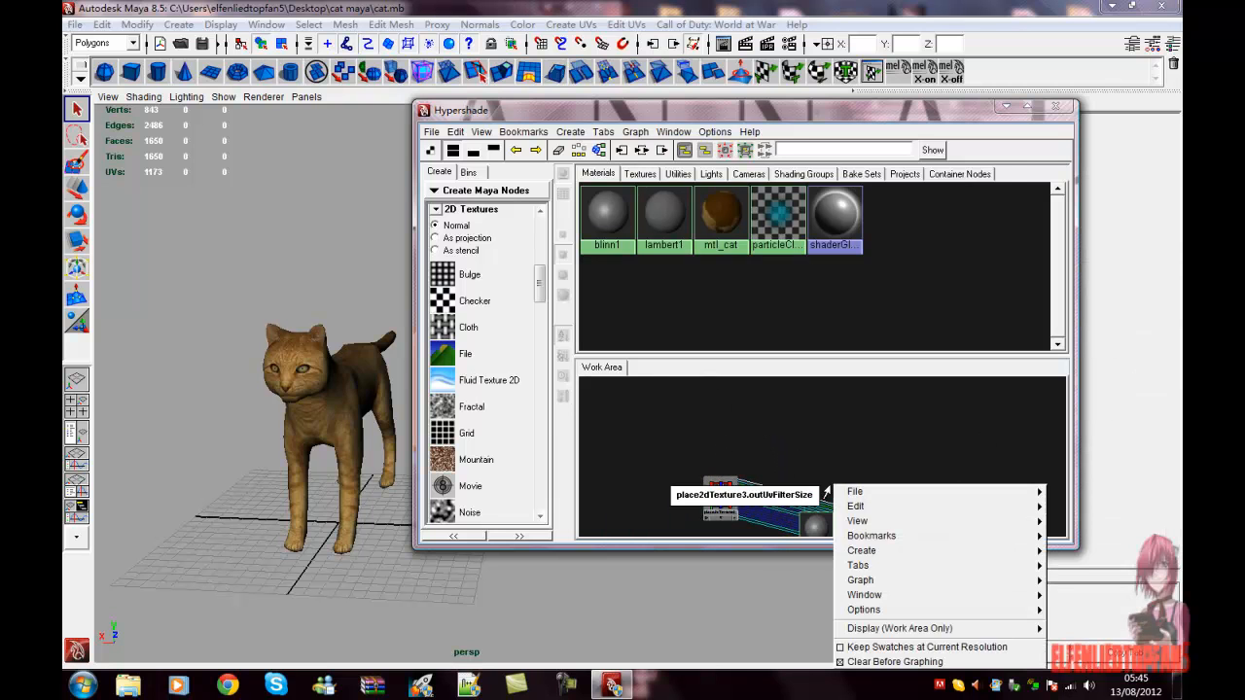
pyautogui.click(824, 450)
pyautogui.rightClick(856, 450)
pyautogui.click(832, 453)
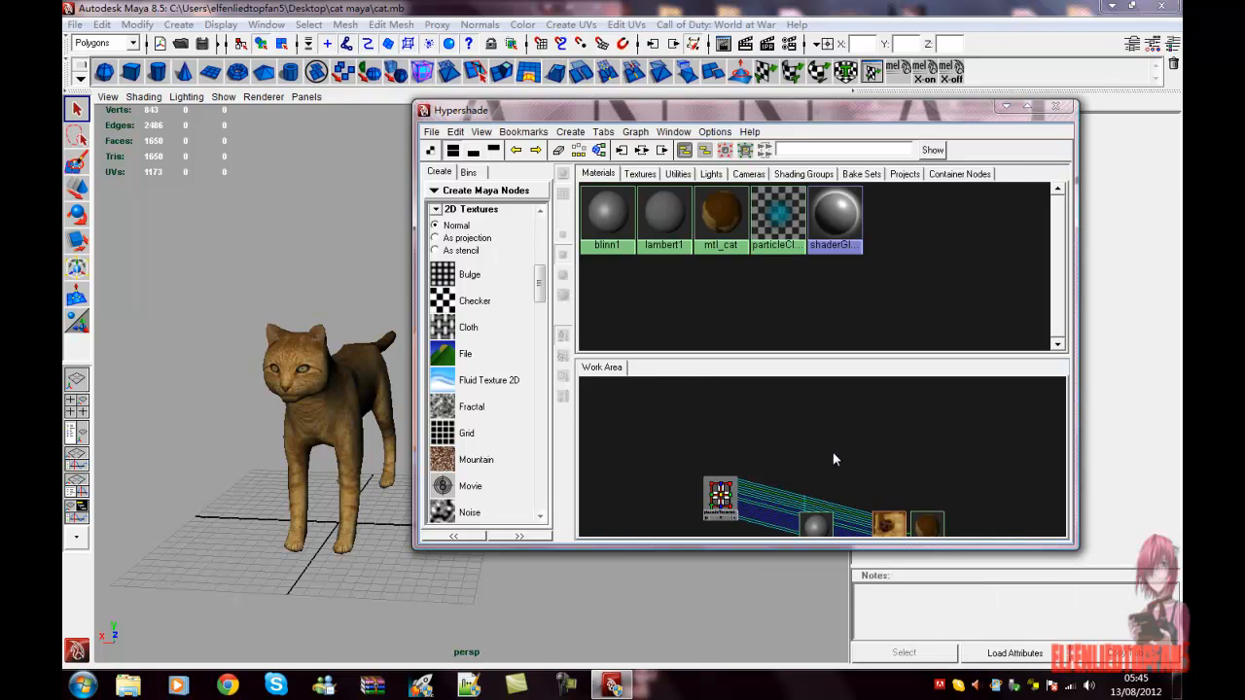
# Line up the place2dTexture3 node in the same row as the other nodes, directly beside blinn1.
pyautogui.keyDown('alt'); pyautogui.moveTo(819, 438); pyautogui.dragTo(790, 370, button='middle'); pyautogui.keyUp('alt')
pyautogui.moveTo(685, 416); pyautogui.dragTo(750, 458)
pyautogui.keyDown('alt'); pyautogui.moveTo(734, 457); pyautogui.dragTo(689, 471, button='middle'); pyautogui.keyUp('alt')
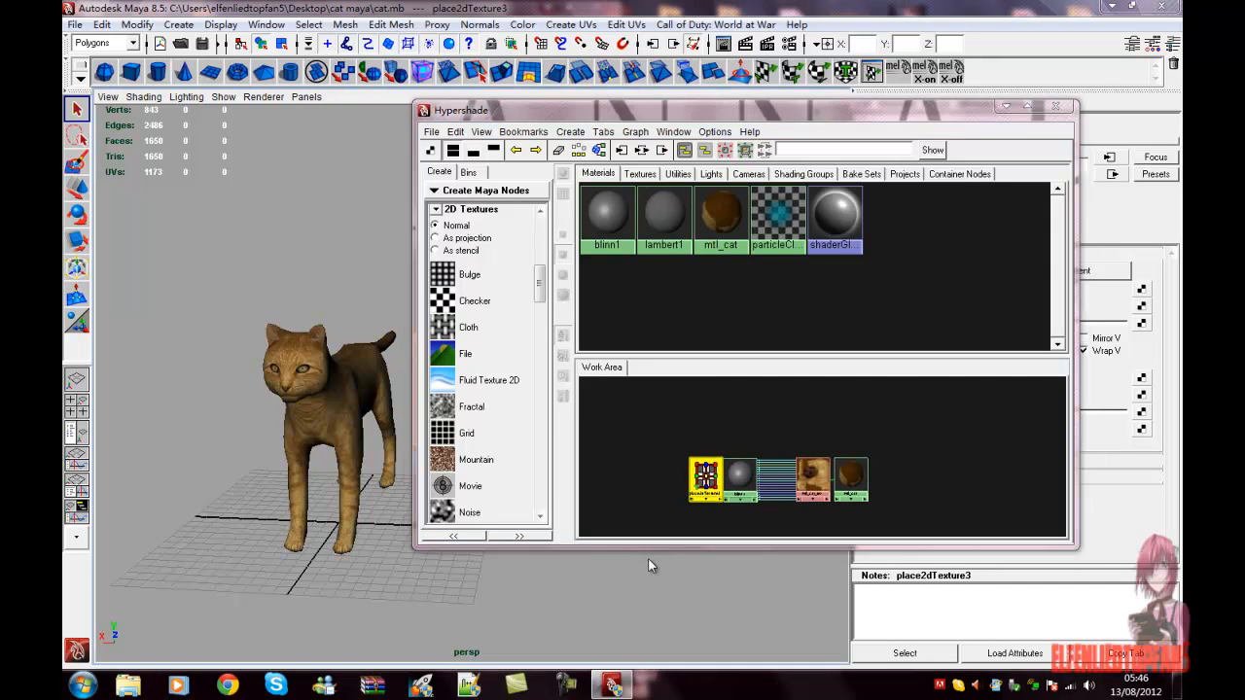
pyautogui.moveTo(775, 460)
pyautogui.keyDown('alt'); pyautogui.mouseDown(button='middle')
pyautogui.moveTo(676, 474)
pyautogui.moveTo(786, 483)
pyautogui.moveTo(787, 428)
pyautogui.moveTo(776, 455)
pyautogui.mouseUp(button='middle'); pyautogui.keyUp('alt')
pyautogui.scroll(5, 774, 465)
pyautogui.scroll(-3, 775, 467)
pyautogui.scroll(4, 777, 466)
pyautogui.scroll(-2, 775, 469)
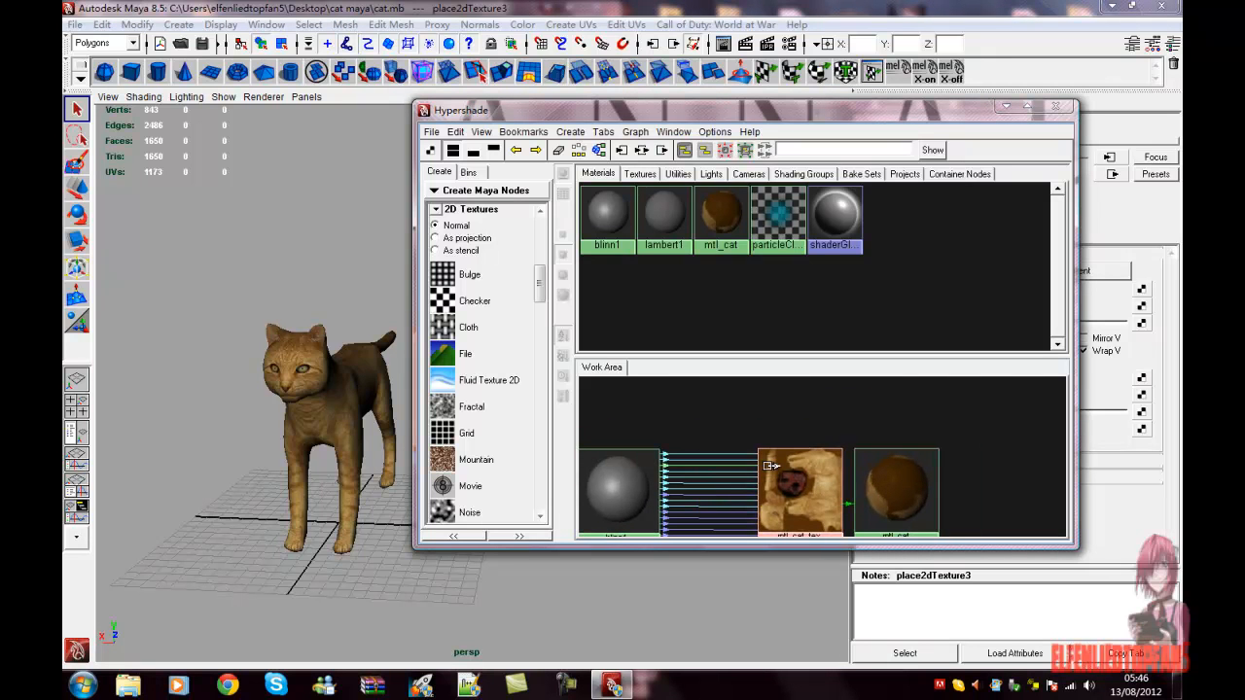
pyautogui.keyDown('alt'); pyautogui.moveTo(770, 465); pyautogui.dragTo(758, 439, button='middle'); pyautogui.keyUp('alt')
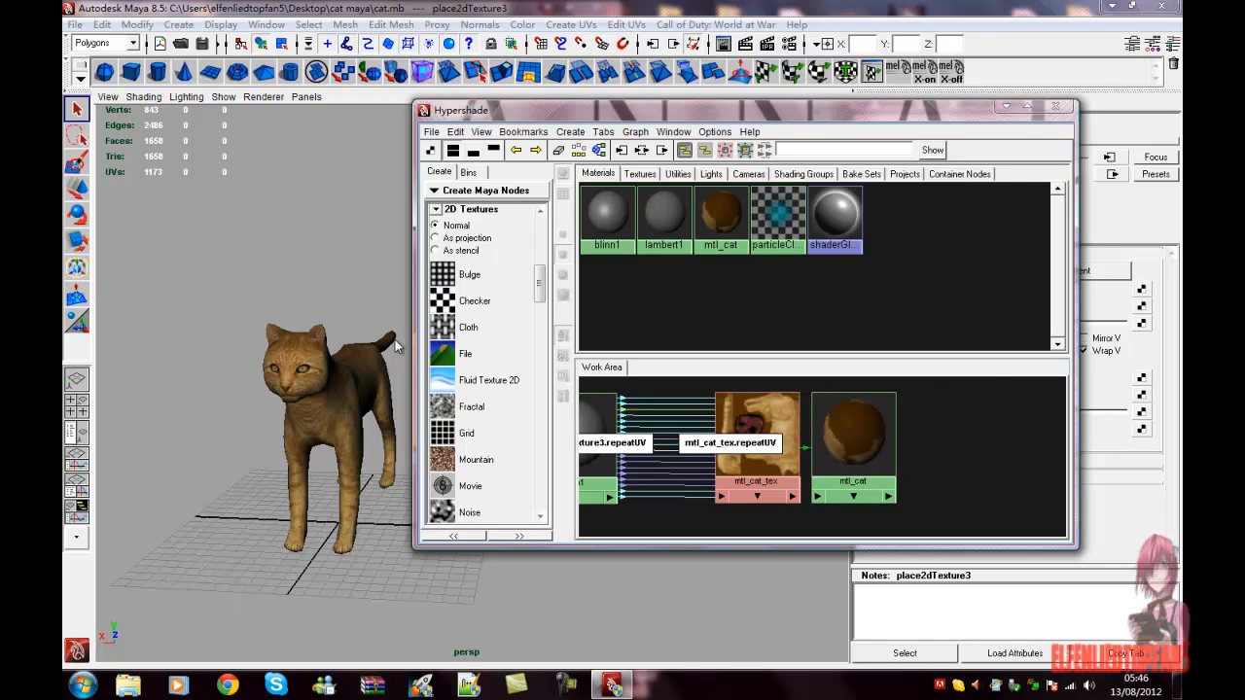
# Examine the textured cat in the viewport from different angles and distances with nothing selected.
pyautogui.click(311, 290)
pyautogui.keyDown('alt'); pyautogui.moveTo(313, 285); pyautogui.dragTo(339, 353); pyautogui.keyUp('alt')
pyautogui.scroll(3, 338, 354)
pyautogui.scroll(-2, 338, 353)
pyautogui.scroll(4, 339, 354)
pyautogui.scroll(-2, 339, 354)
pyautogui.scroll(-2, 338, 353)
pyautogui.moveTo(299, 340)
pyautogui.keyDown('alt'); pyautogui.mouseDown()
pyautogui.moveTo(356, 370)
pyautogui.moveTo(195, 339)
pyautogui.moveTo(291, 333)
pyautogui.mouseUp(); pyautogui.keyUp('alt')
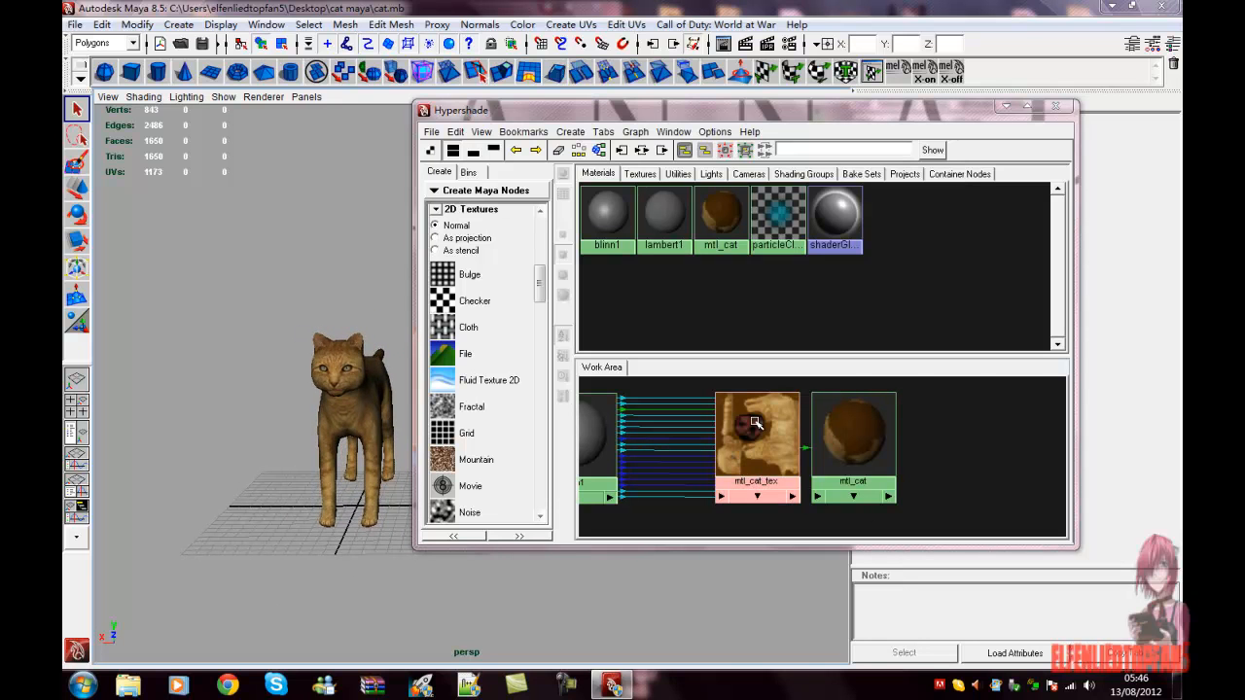
# Run Test Texture on mtl_cat_tex again, deselect the node and close the Hypershade.
pyautogui.moveTo(756, 422); pyautogui.dragTo(678, 428, button='right')
pyautogui.moveTo(769, 435); pyautogui.dragTo(690, 440, button='right')
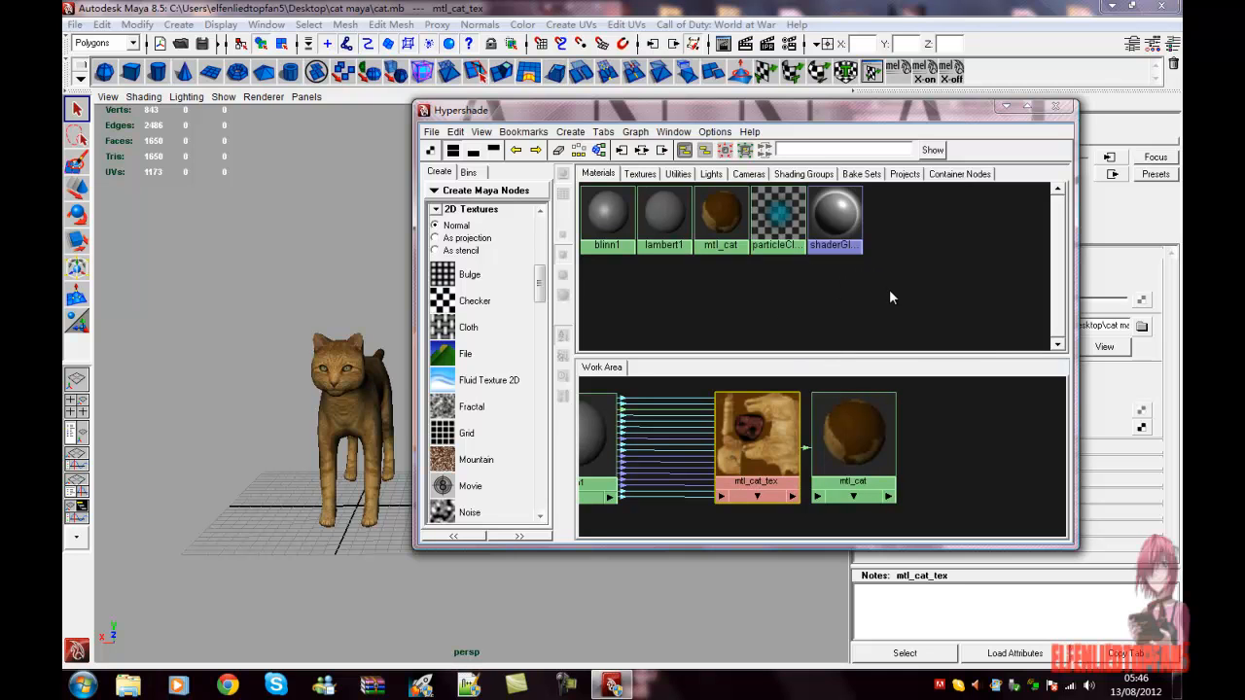
pyautogui.click(941, 431)
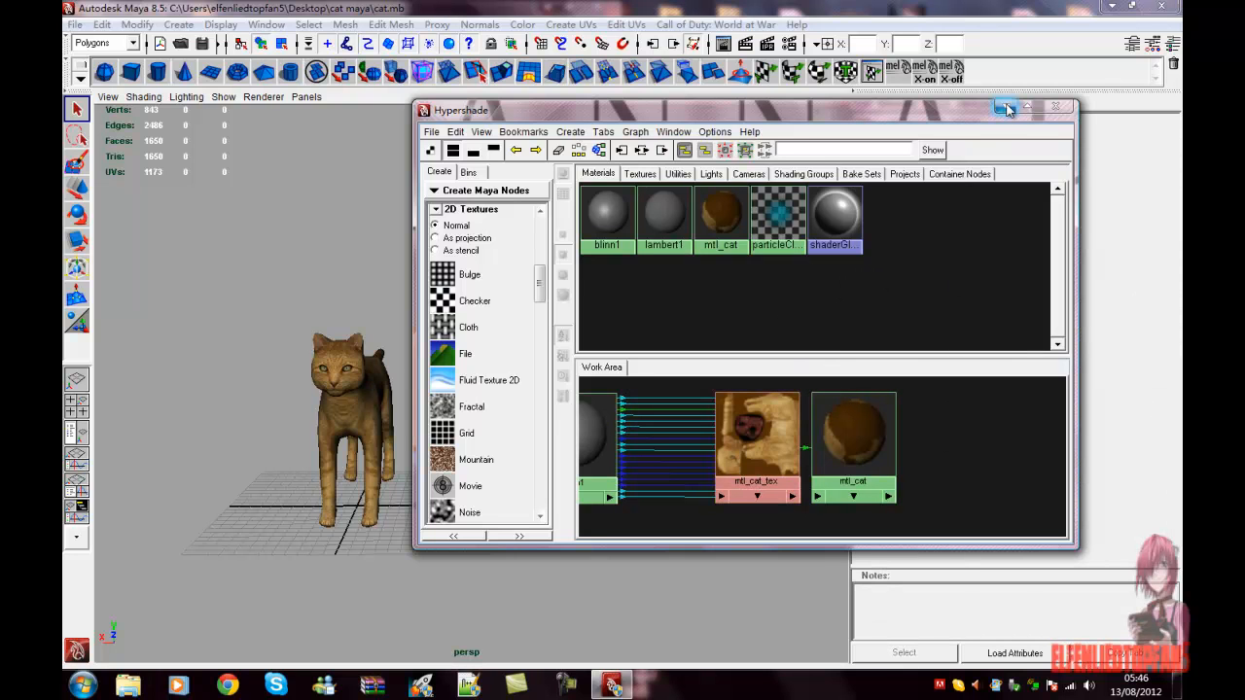
pyautogui.click(1057, 109)
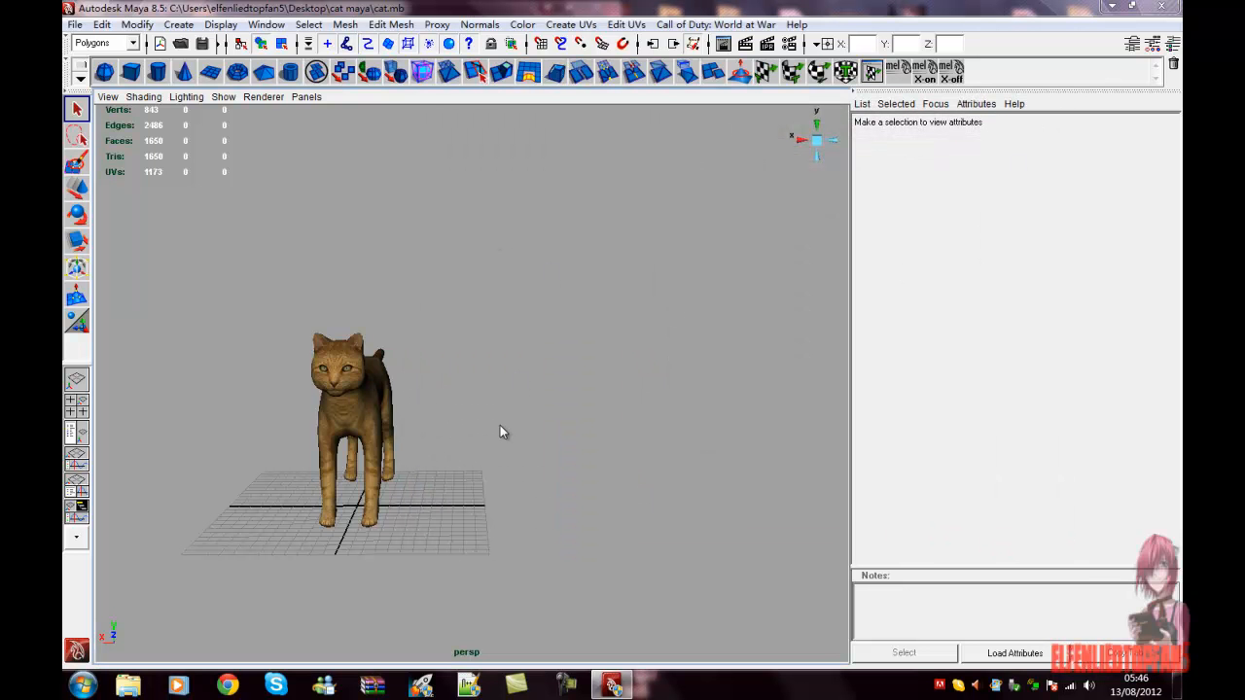
# Check the textured cat from the side and the front, both selected and deselected.
pyautogui.keyDown('alt'); pyautogui.moveTo(499, 425); pyautogui.dragTo(514, 369); pyautogui.keyUp('alt')
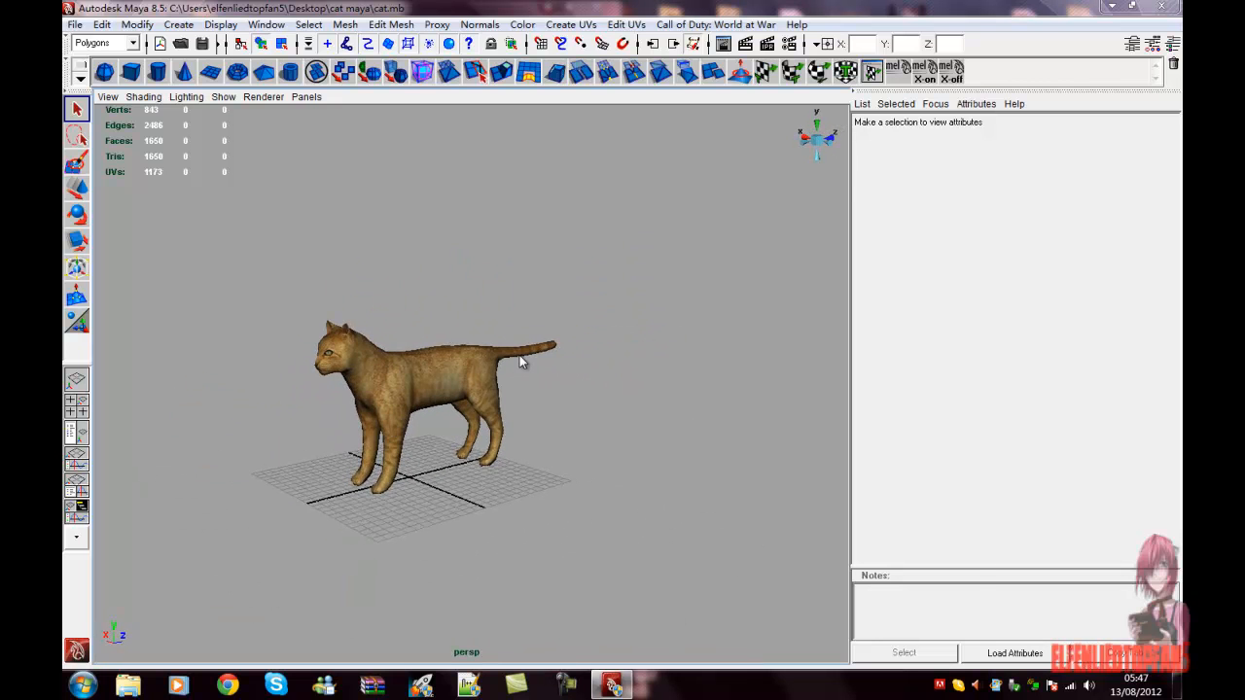
pyautogui.click(520, 362)
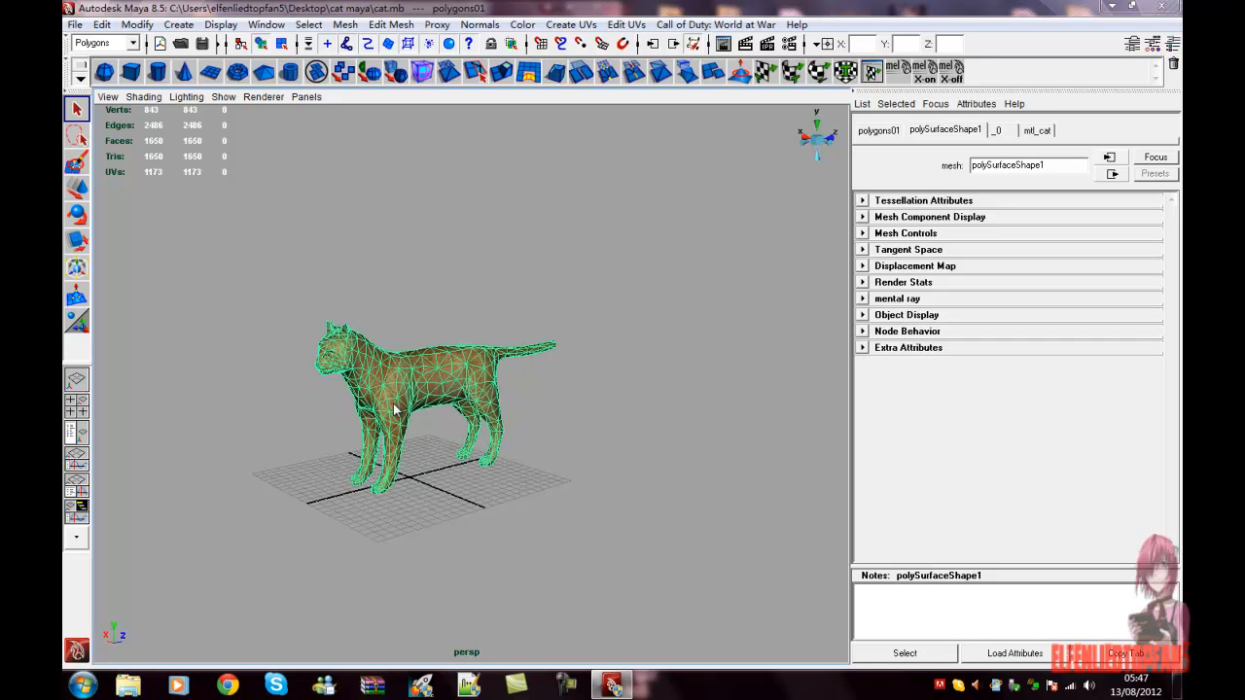
pyautogui.click(448, 457)
pyautogui.keyDown('alt'); pyautogui.moveTo(422, 403); pyautogui.dragTo(519, 393); pyautogui.keyUp('alt')
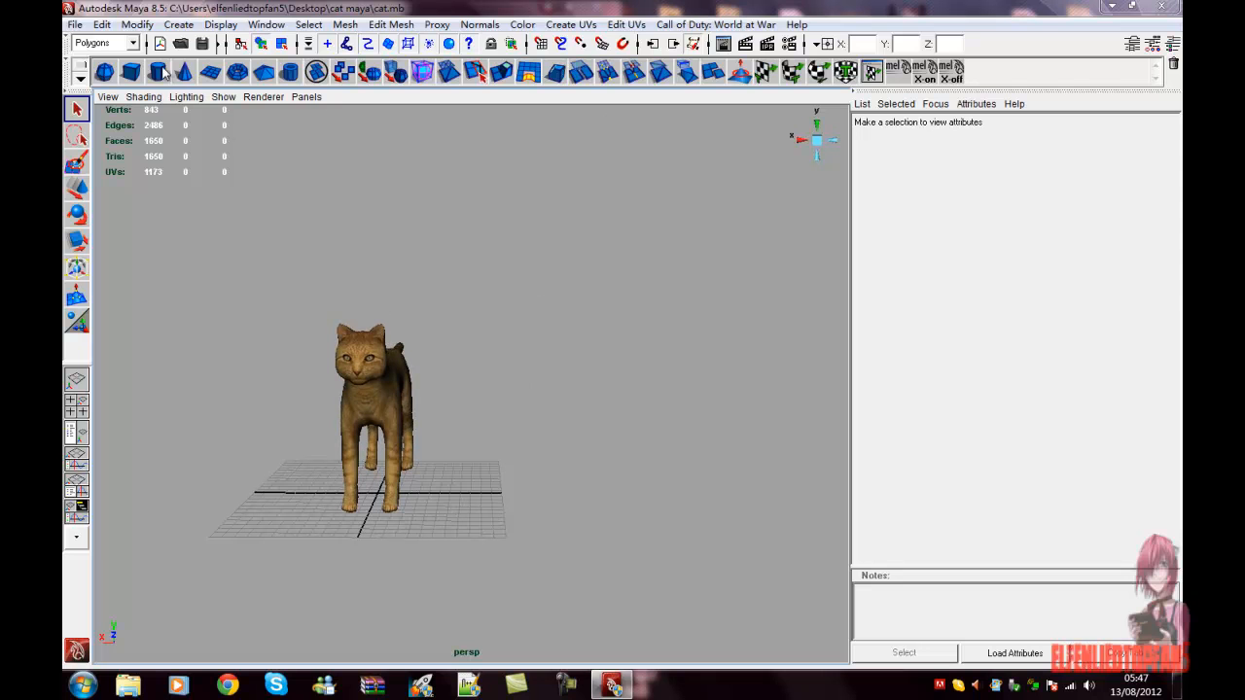
# Select the whole scene, open the World at War Model Exporter, enable Entry1 and set its group colour to Green.
pyautogui.click(101, 24)
pyautogui.click(142, 312)
pyautogui.click(721, 25)
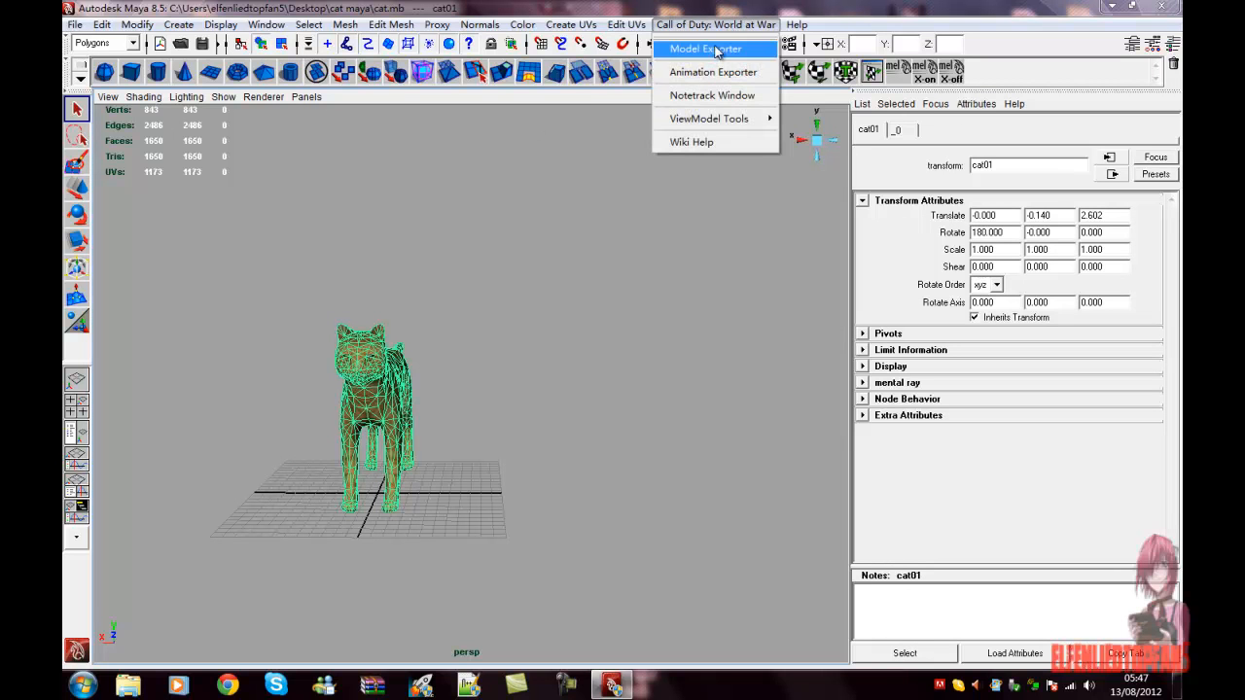
pyautogui.click(717, 49)
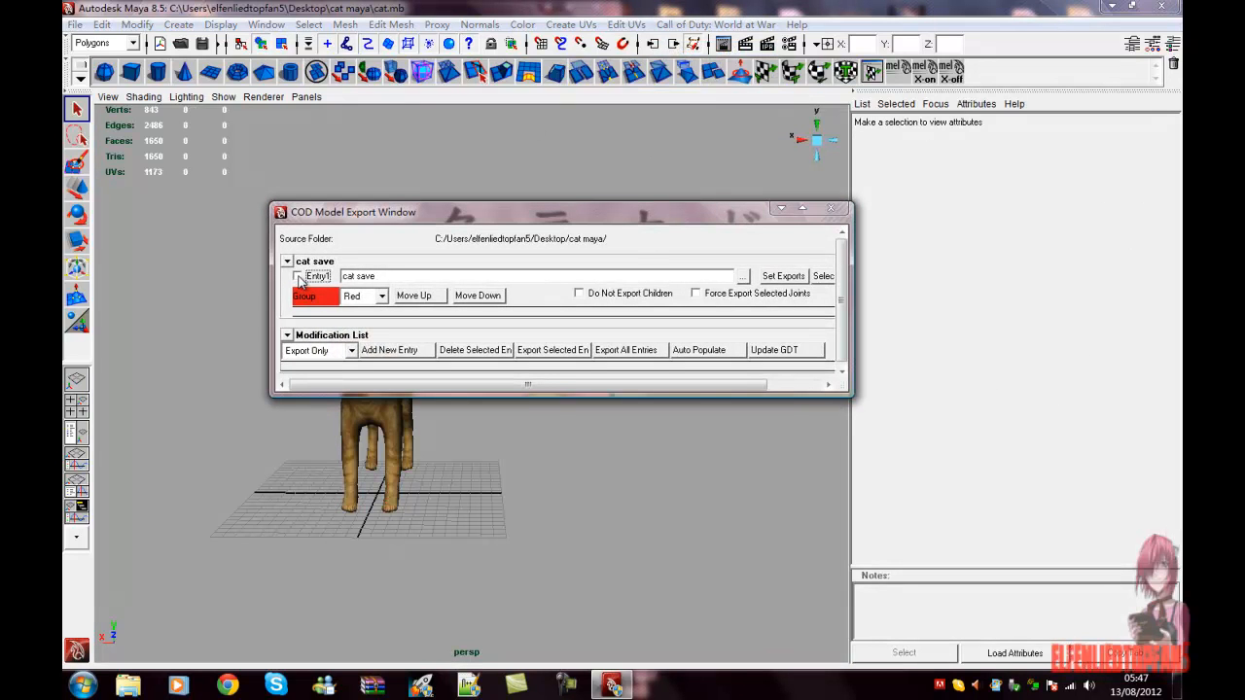
pyautogui.click(382, 296)
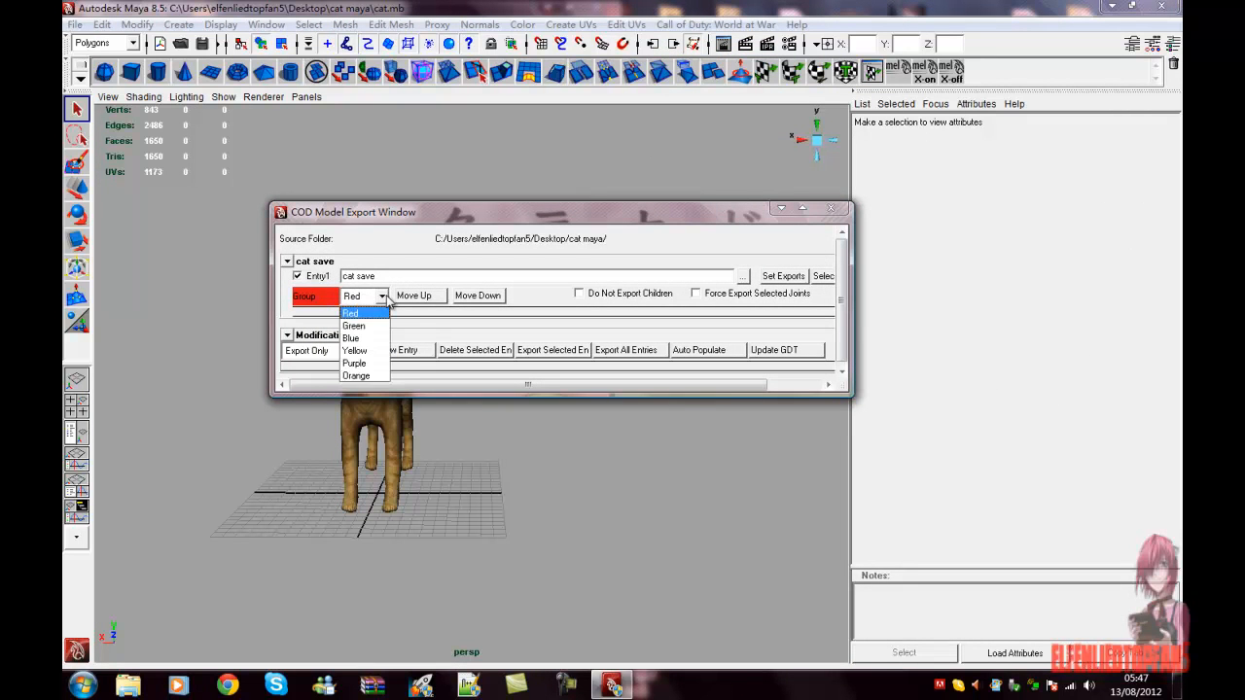
pyautogui.click(372, 317)
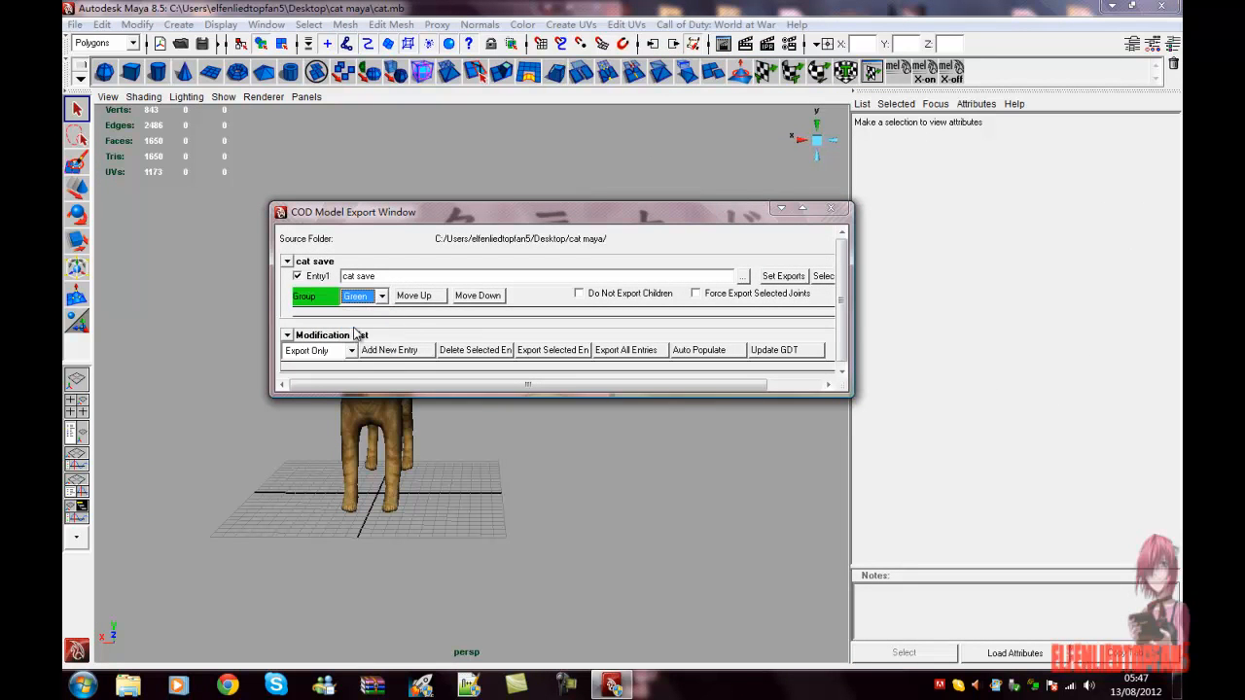
# Try to set the exports for Entry1 with nothing selected and export the entry, saving the changes to cat.mb.
pyautogui.click(788, 281)
pyautogui.moveTo(672, 388); pyautogui.dragTo(563, 385)
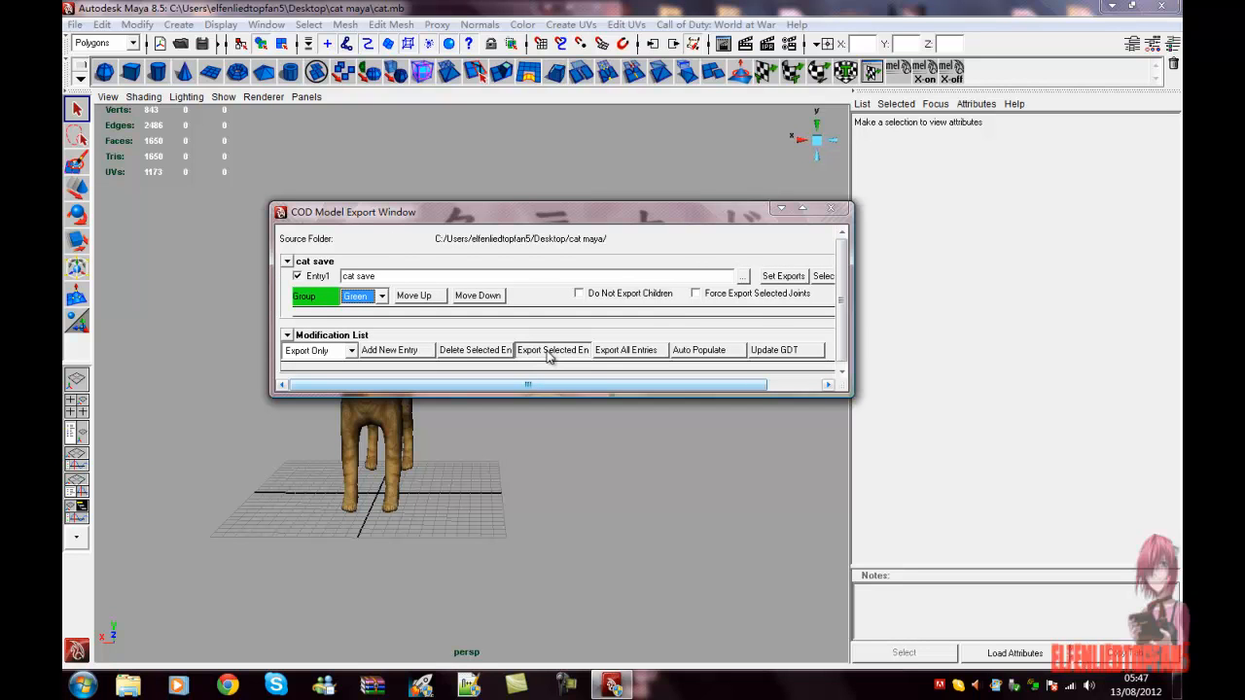
pyautogui.click(551, 350)
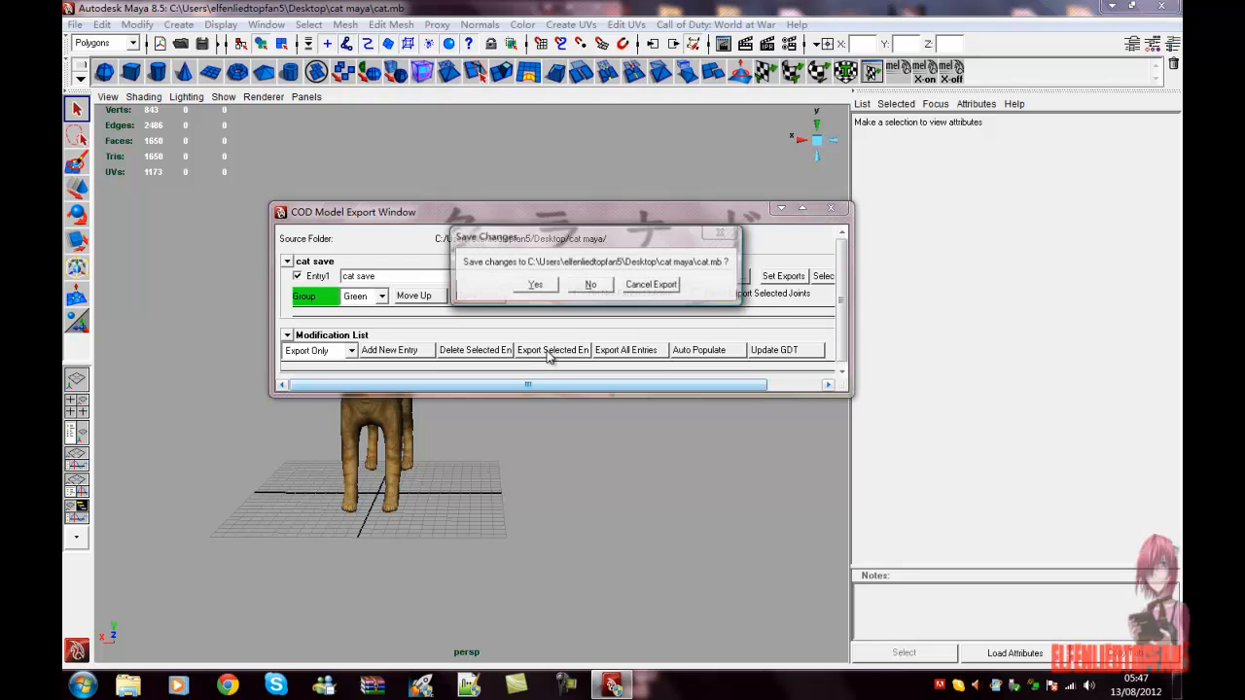
pyautogui.click(534, 284)
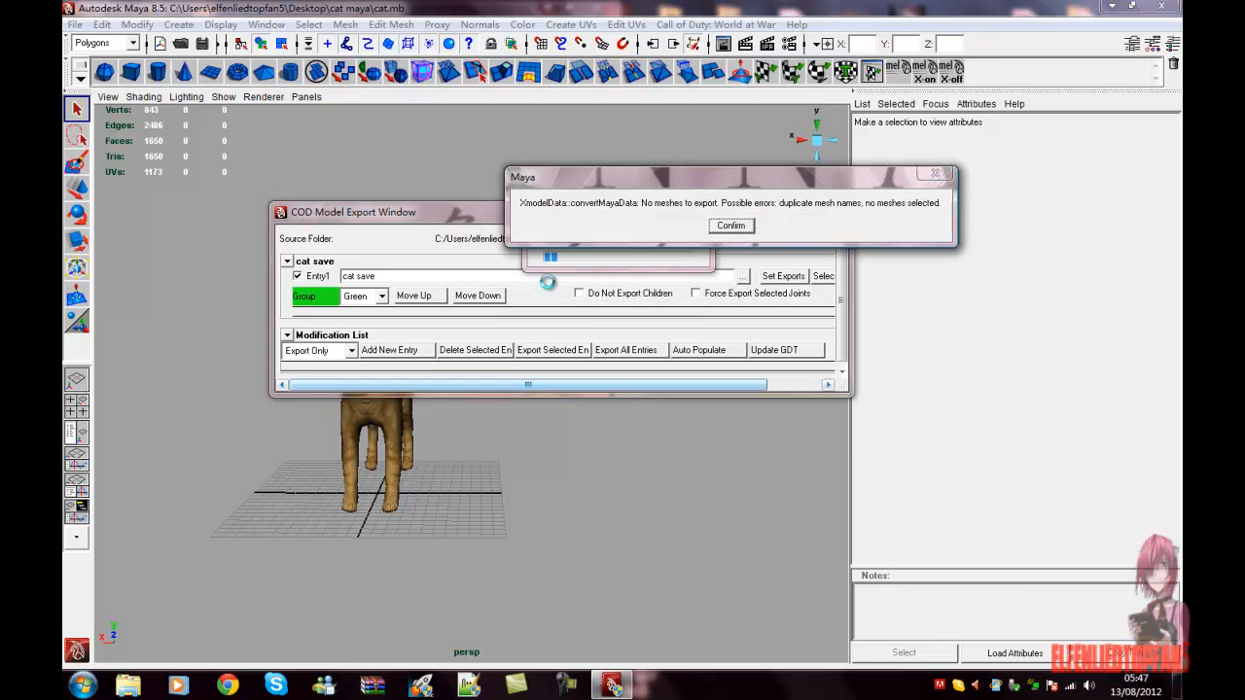
pyautogui.click(723, 229)
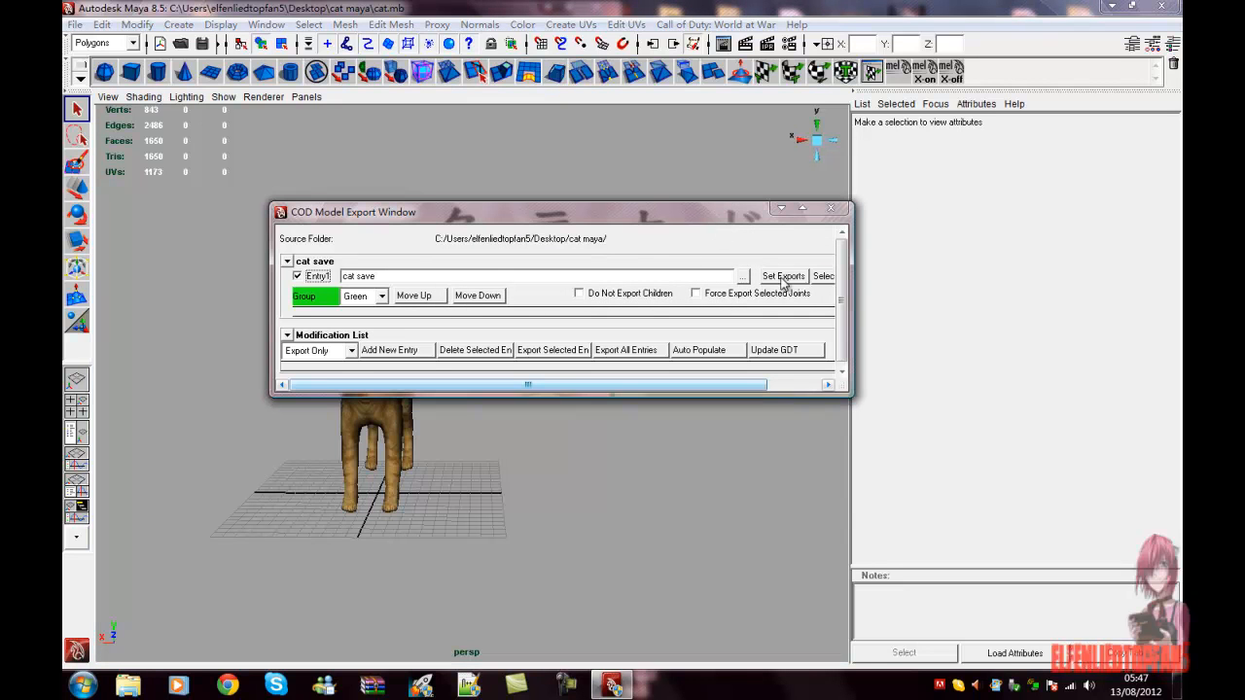
pyautogui.click(559, 352)
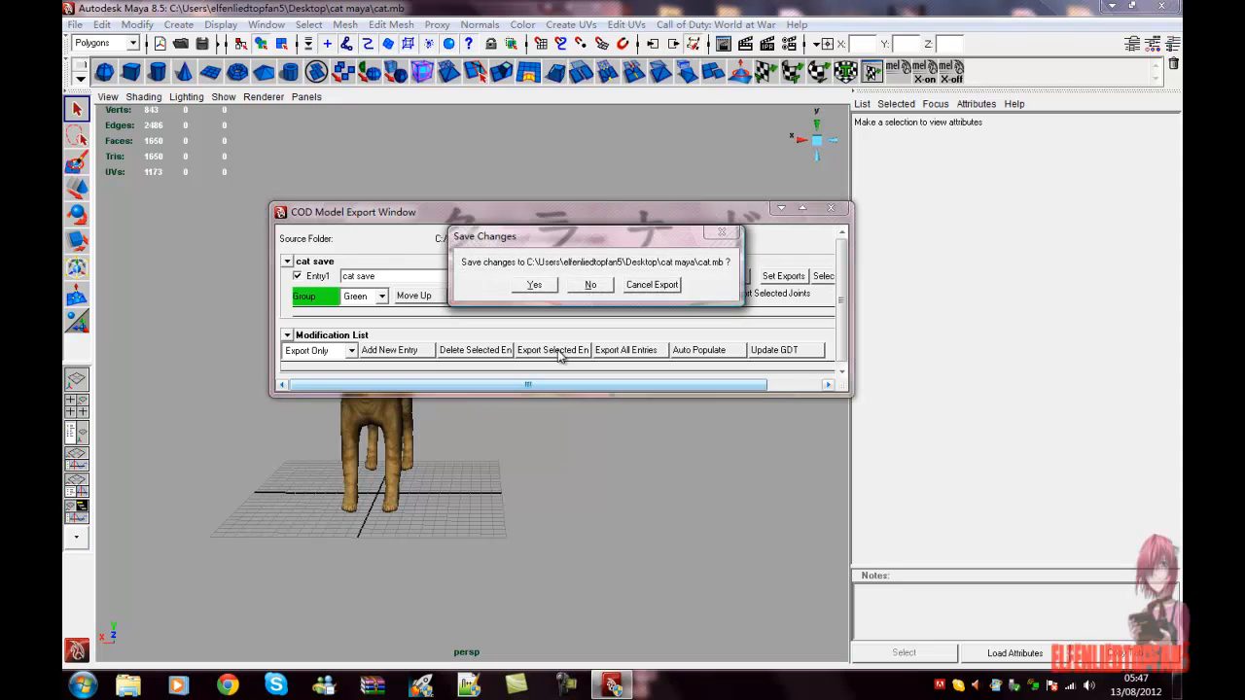
pyautogui.click(534, 284)
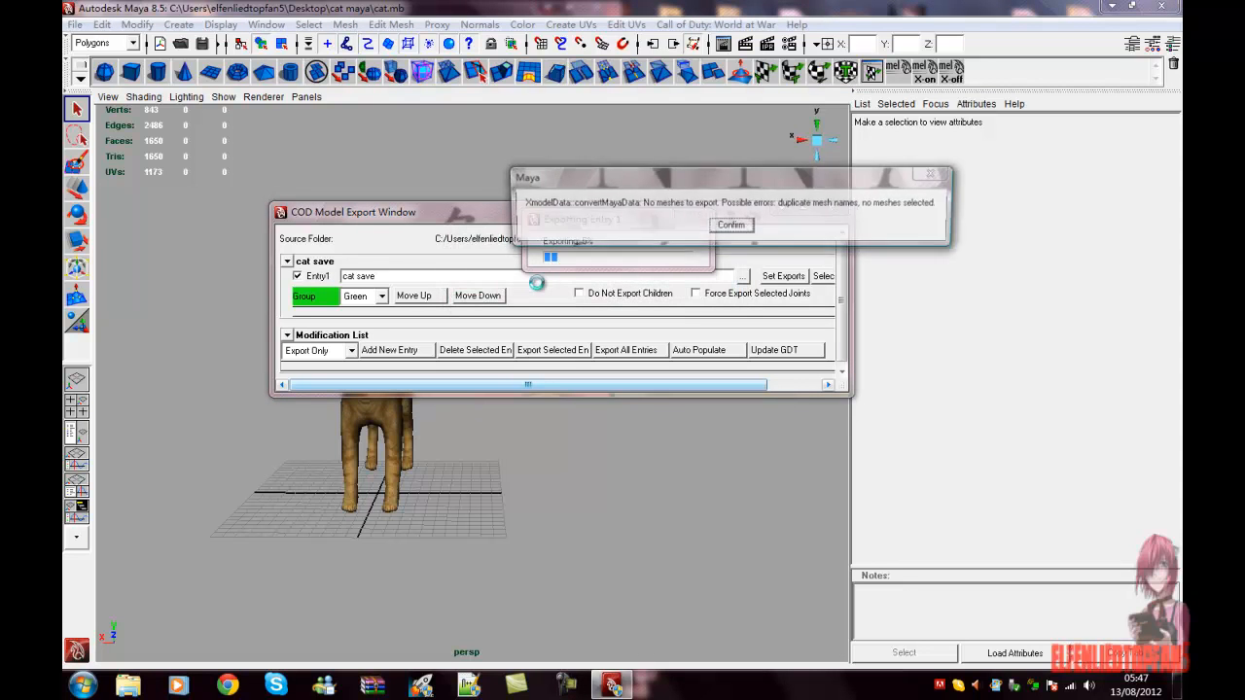
pyautogui.click(741, 232)
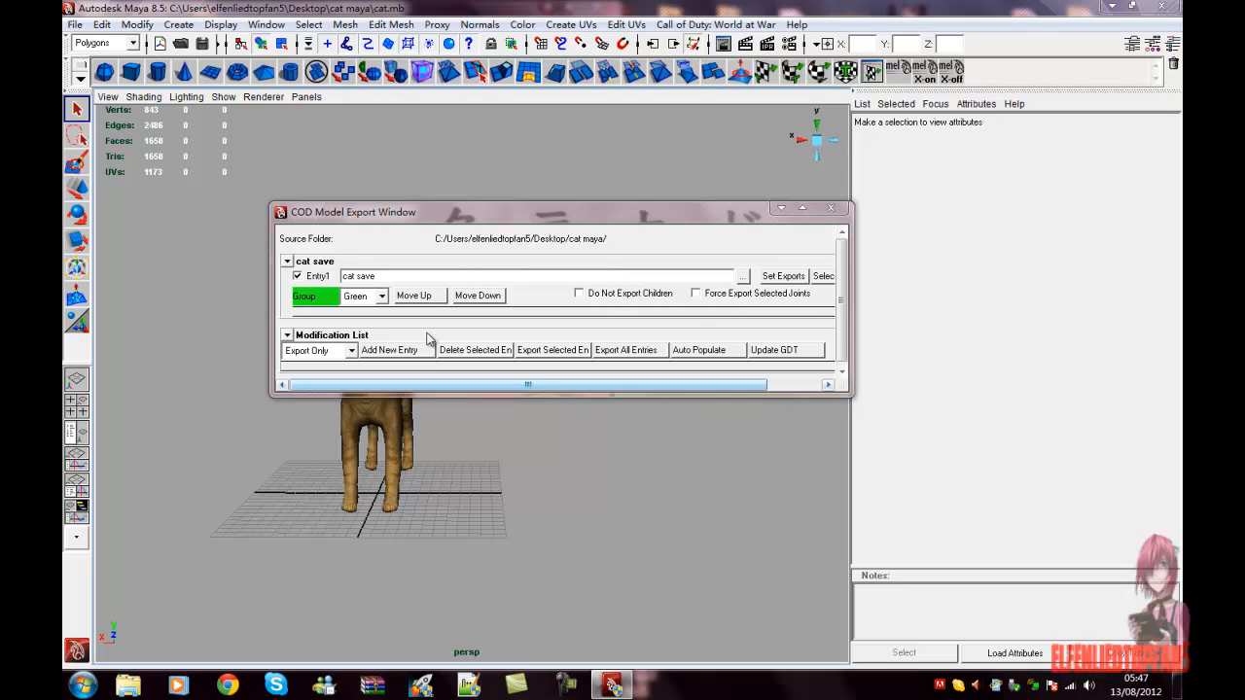
# Select everything in the scene, set it as the exports of Entry1 and export the entry, saving changes to cat.mb.
pyautogui.click(102, 25)
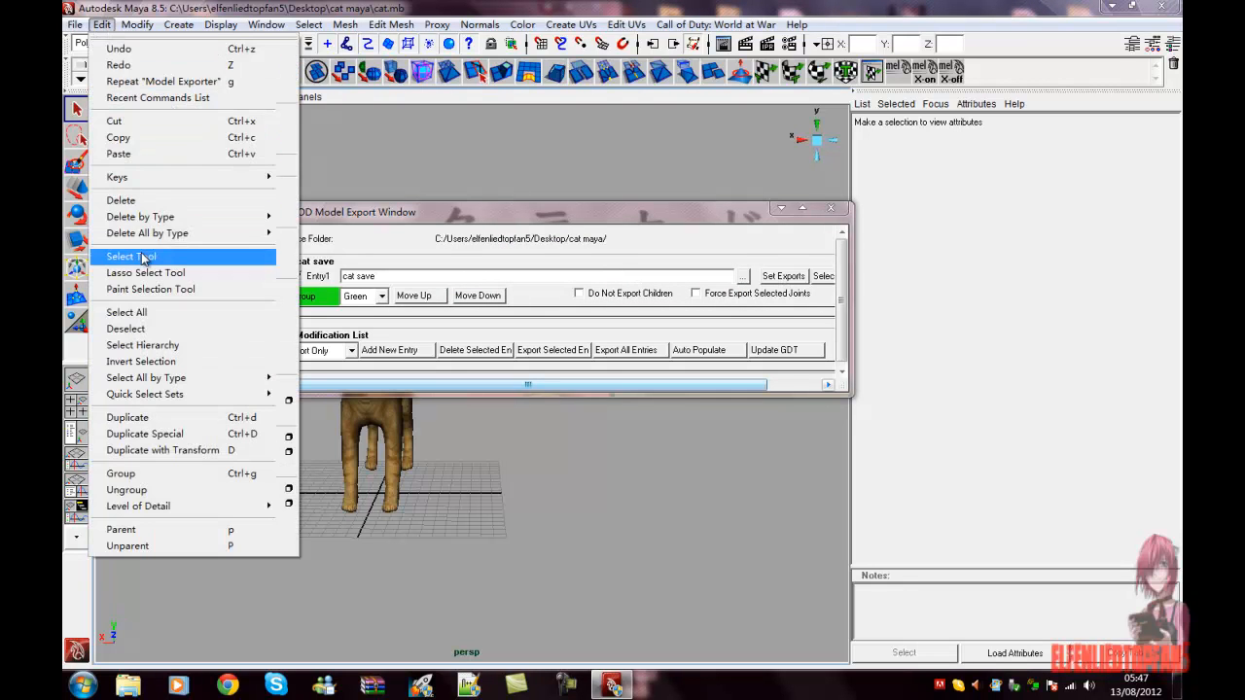
pyautogui.click(144, 311)
pyautogui.click(789, 280)
pyautogui.click(540, 352)
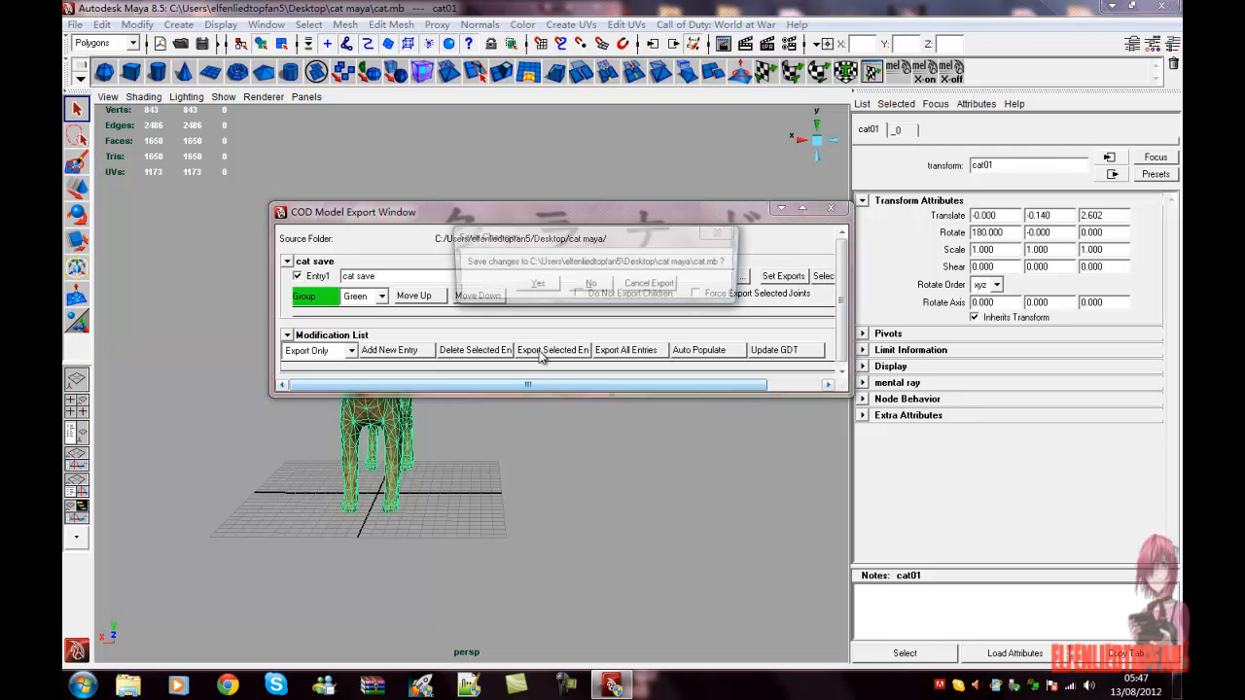
pyautogui.click(535, 284)
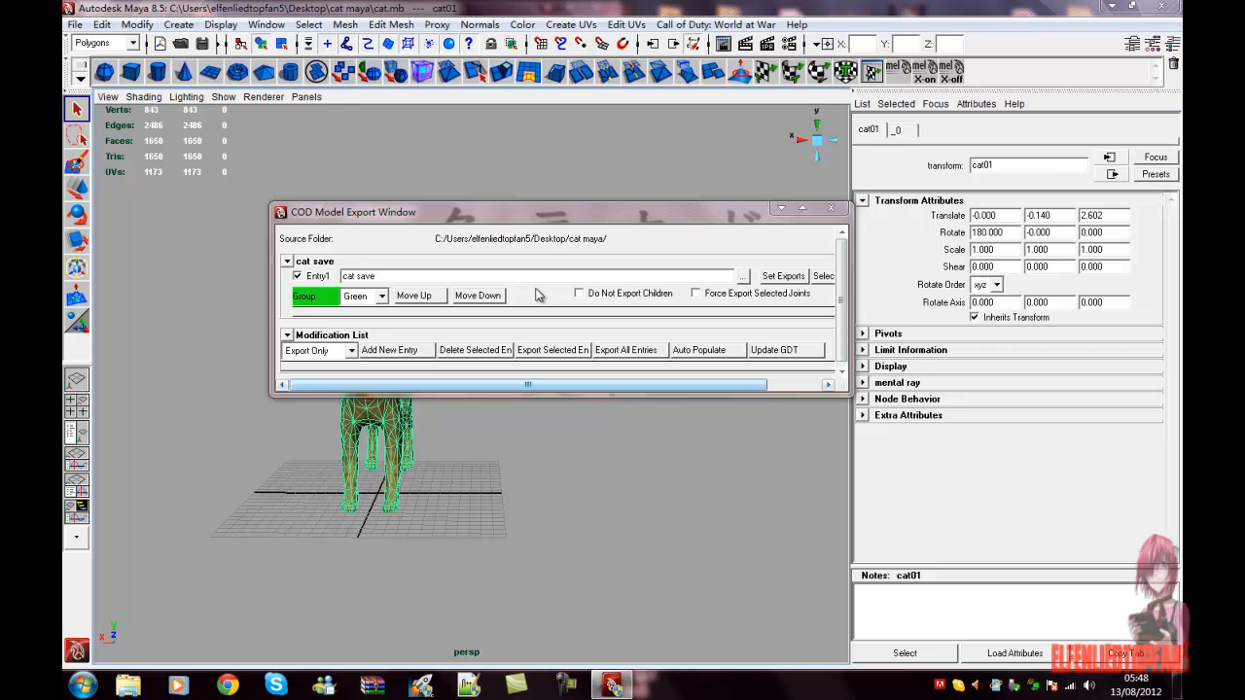
# Close the COD Model Export Window and deselect the cat, showing it textured.
pyautogui.click(101, 24)
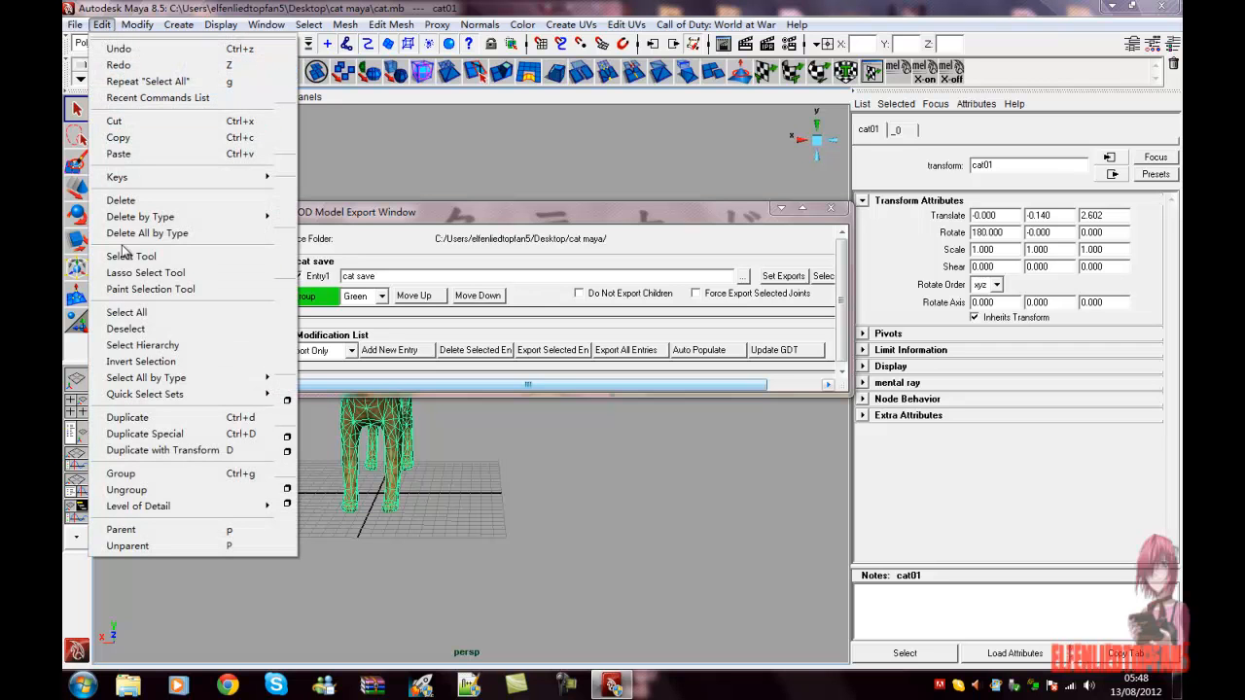
pyautogui.click(518, 211)
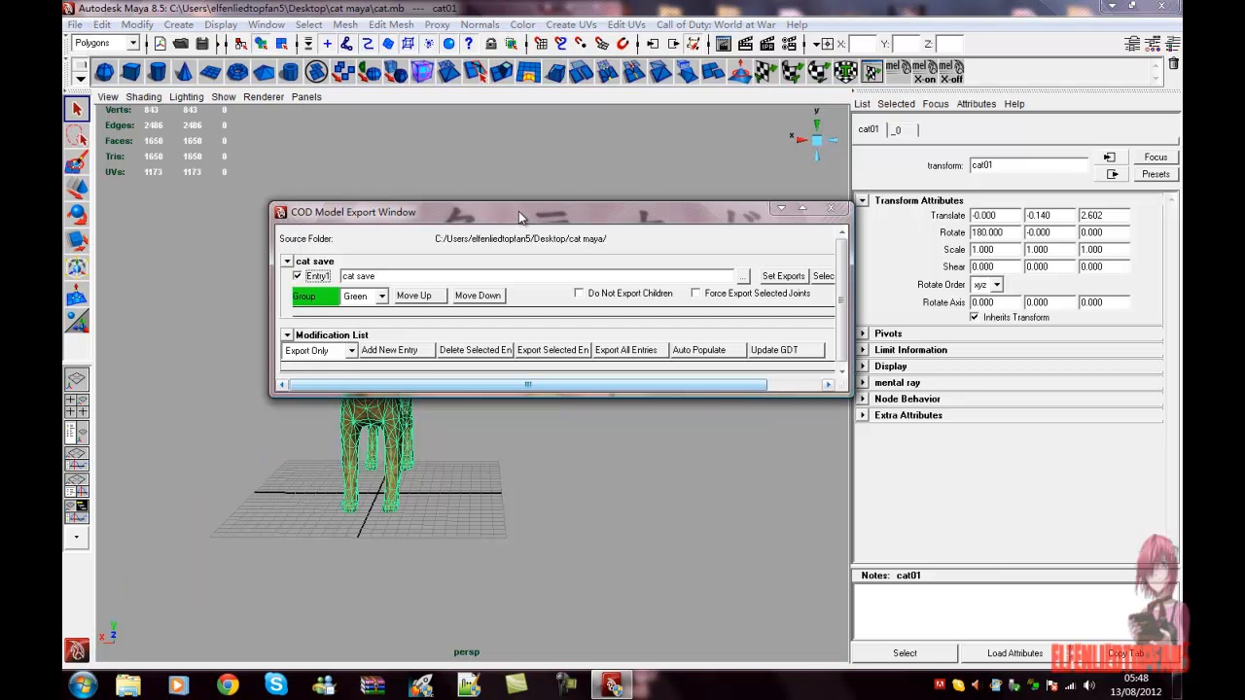
pyautogui.click(829, 208)
pyautogui.click(507, 456)
pyautogui.press('6')
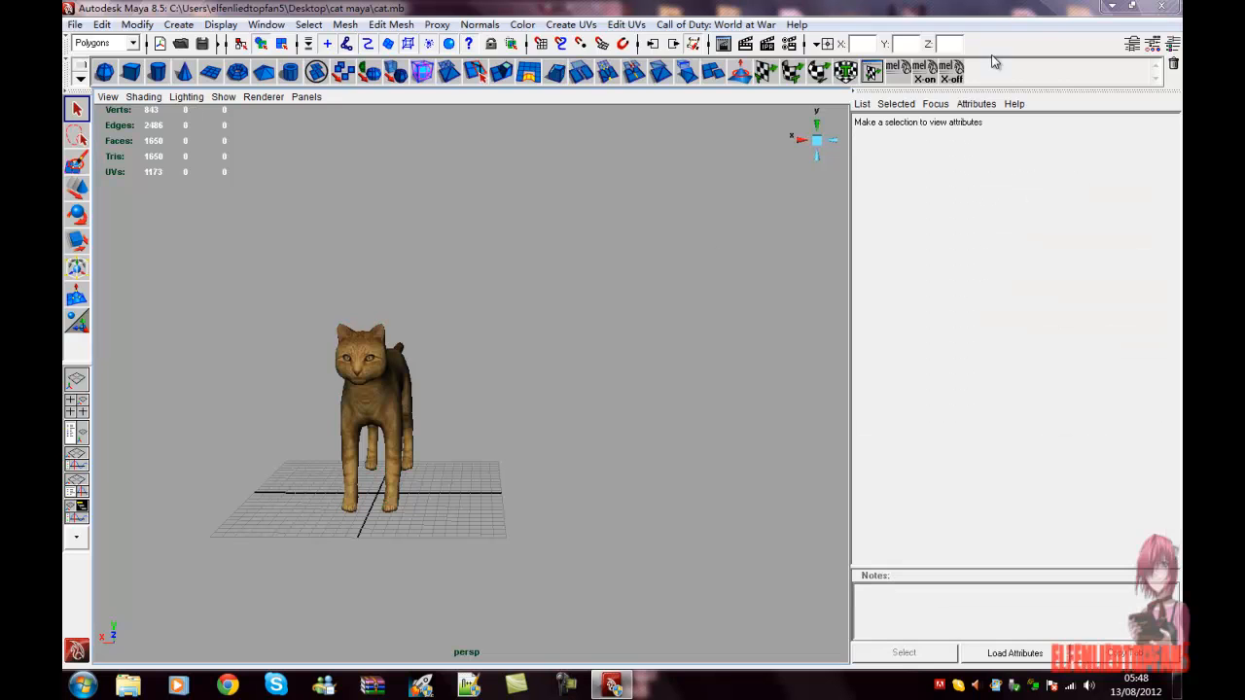
# Minimize Maya and check the cat maya folder for the cat save.XMODEL_EXPORT file.
pyautogui.click(1112, 6)
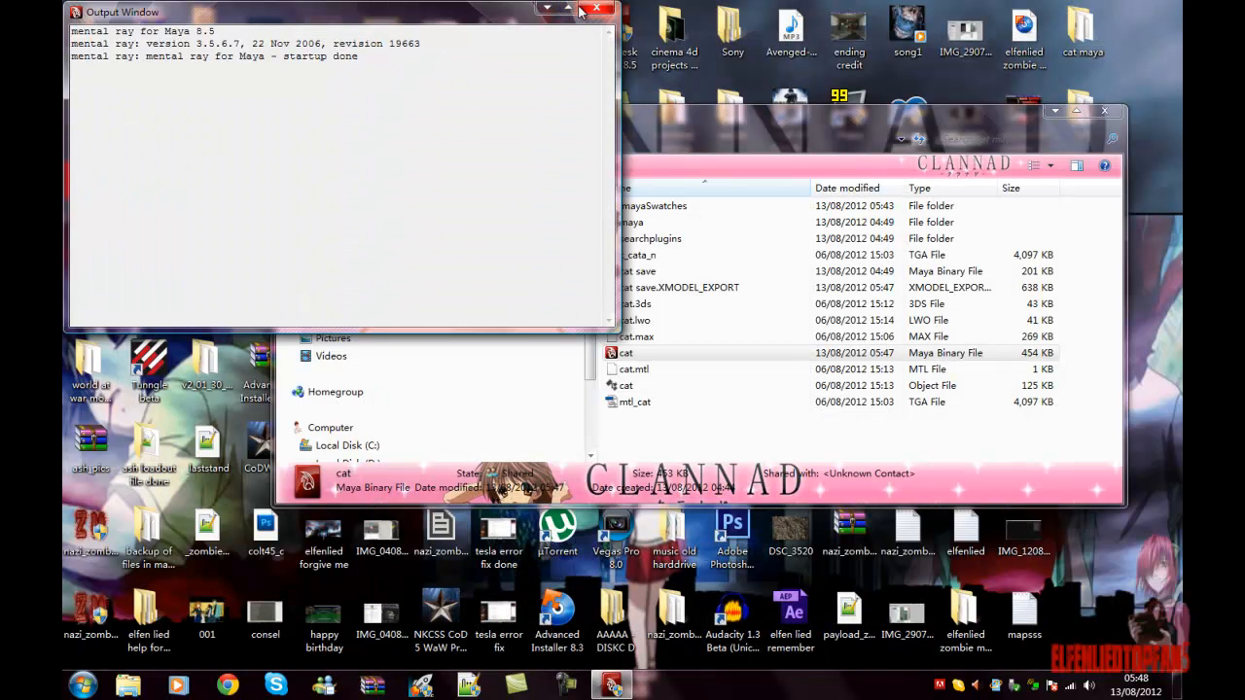
pyautogui.click(546, 8)
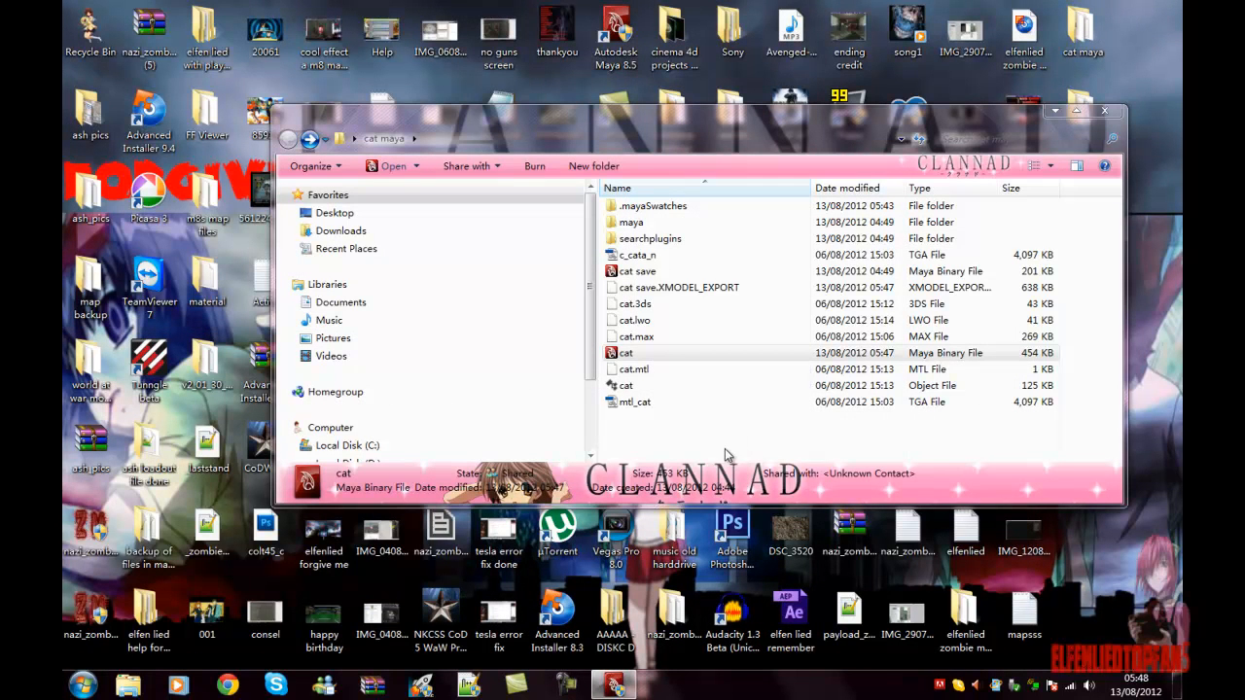
pyautogui.click(720, 438)
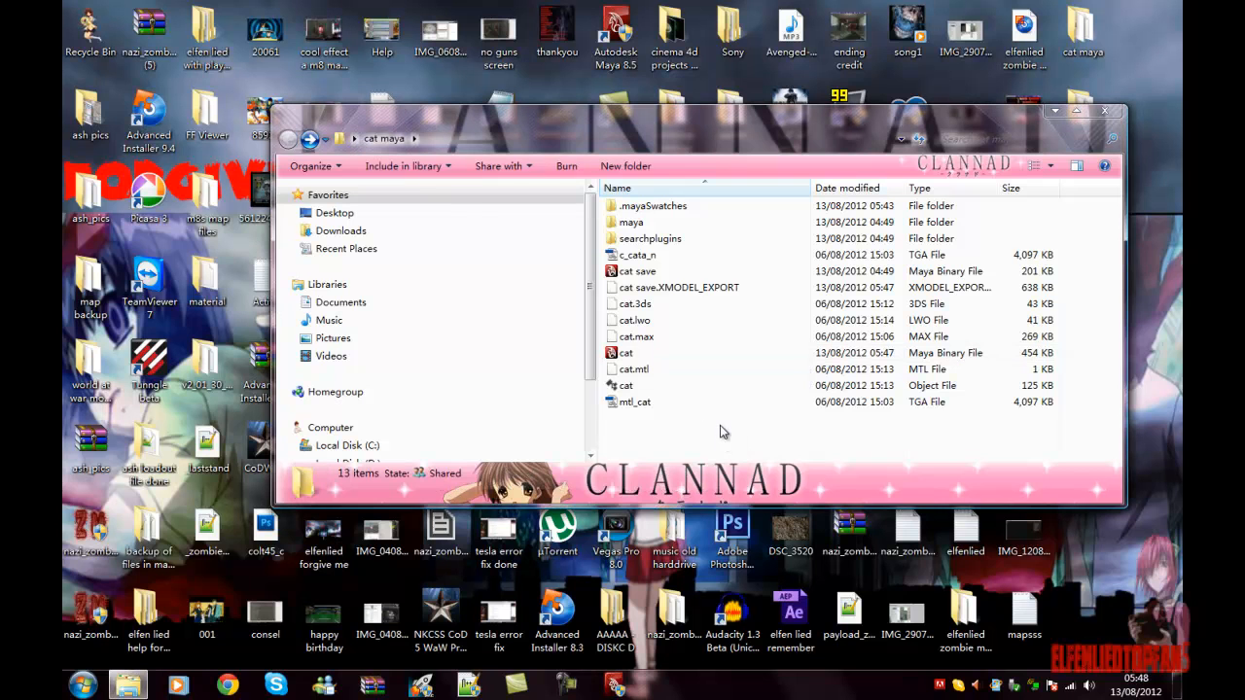
pyautogui.click(1053, 113)
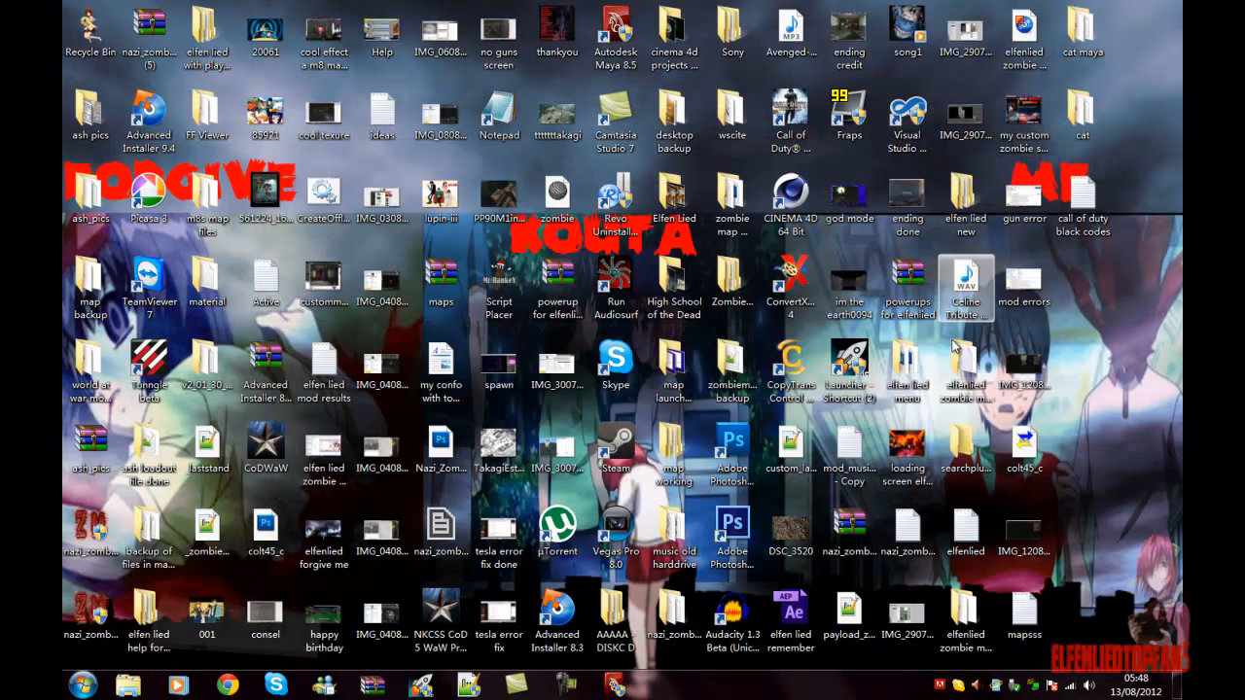
# Switch to the Call of Duty Launcher, start the Asset Manager and open source_data\cat.gdt.
pyautogui.click(420, 685)
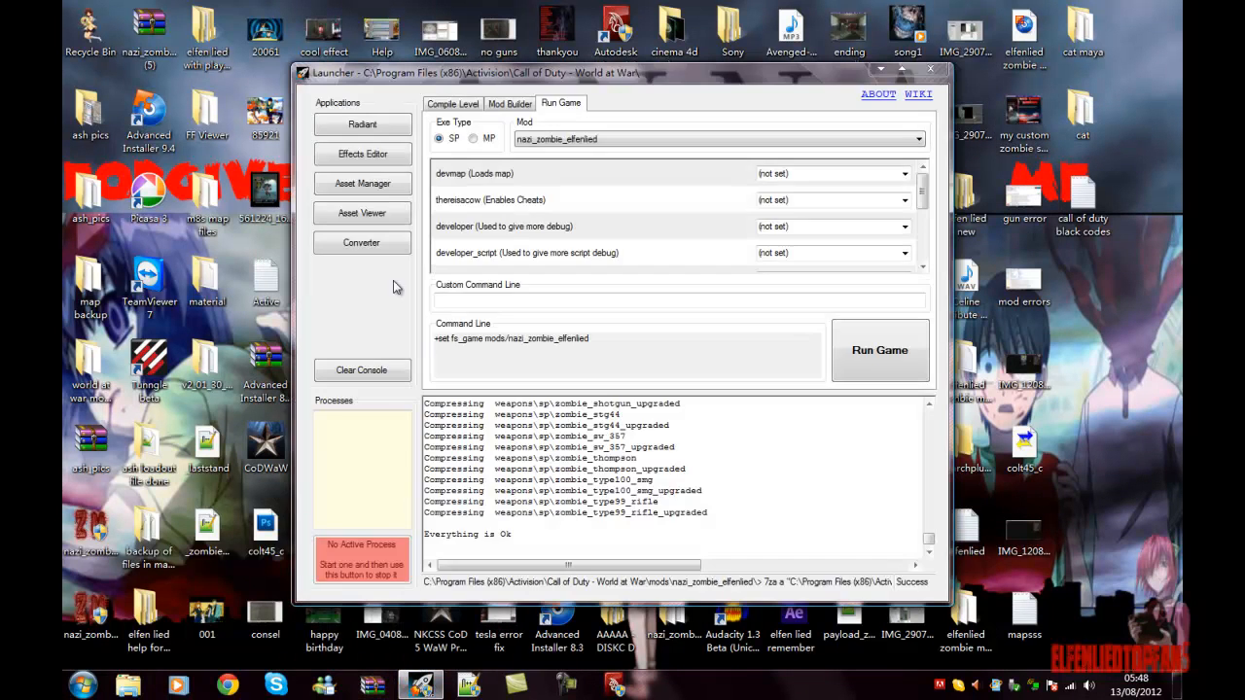
pyautogui.click(352, 191)
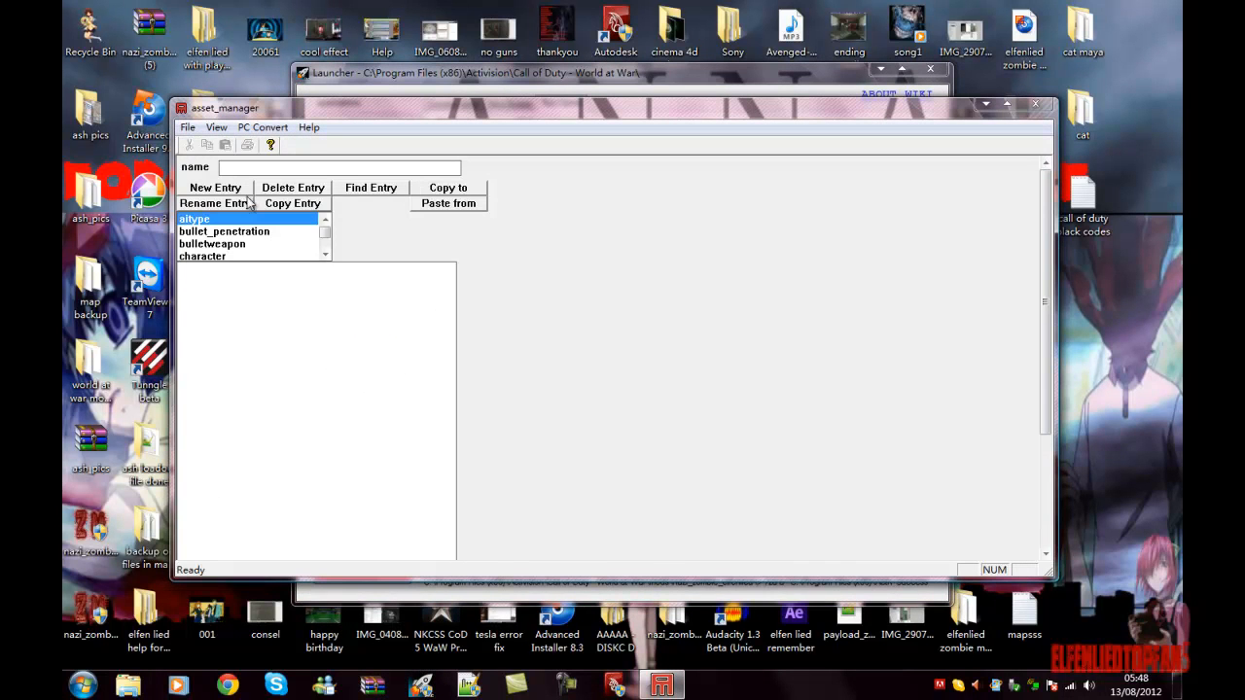
pyautogui.click(187, 127)
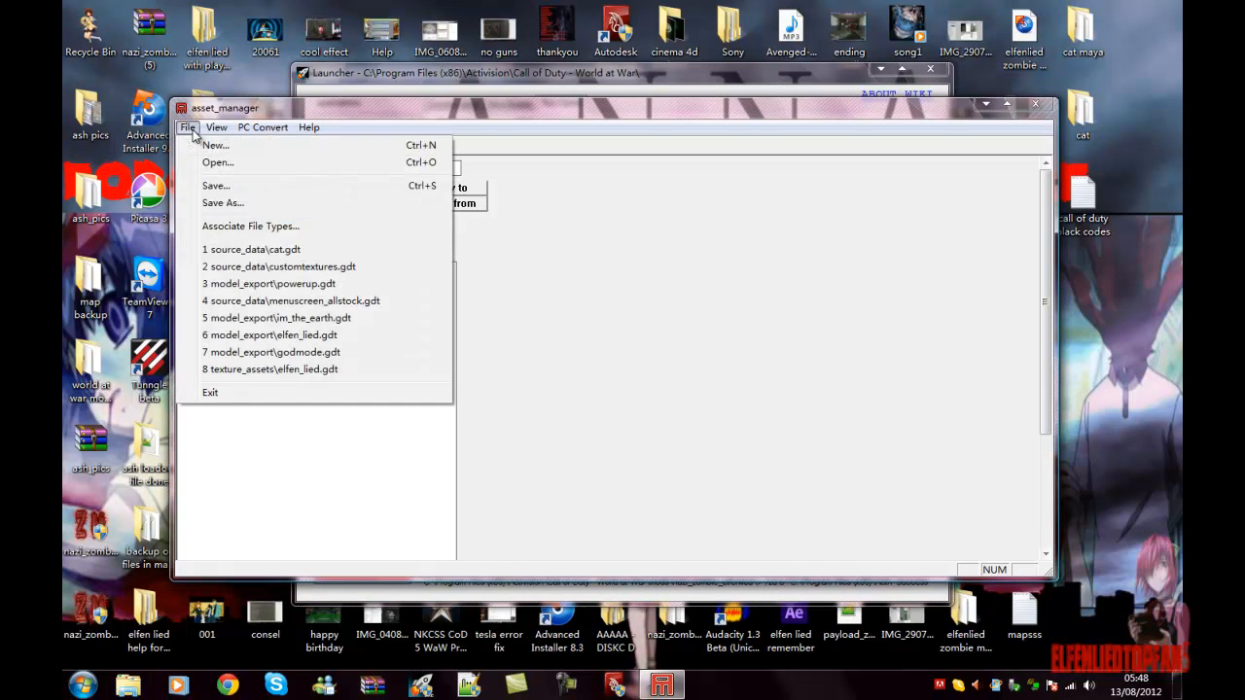
pyautogui.click(276, 255)
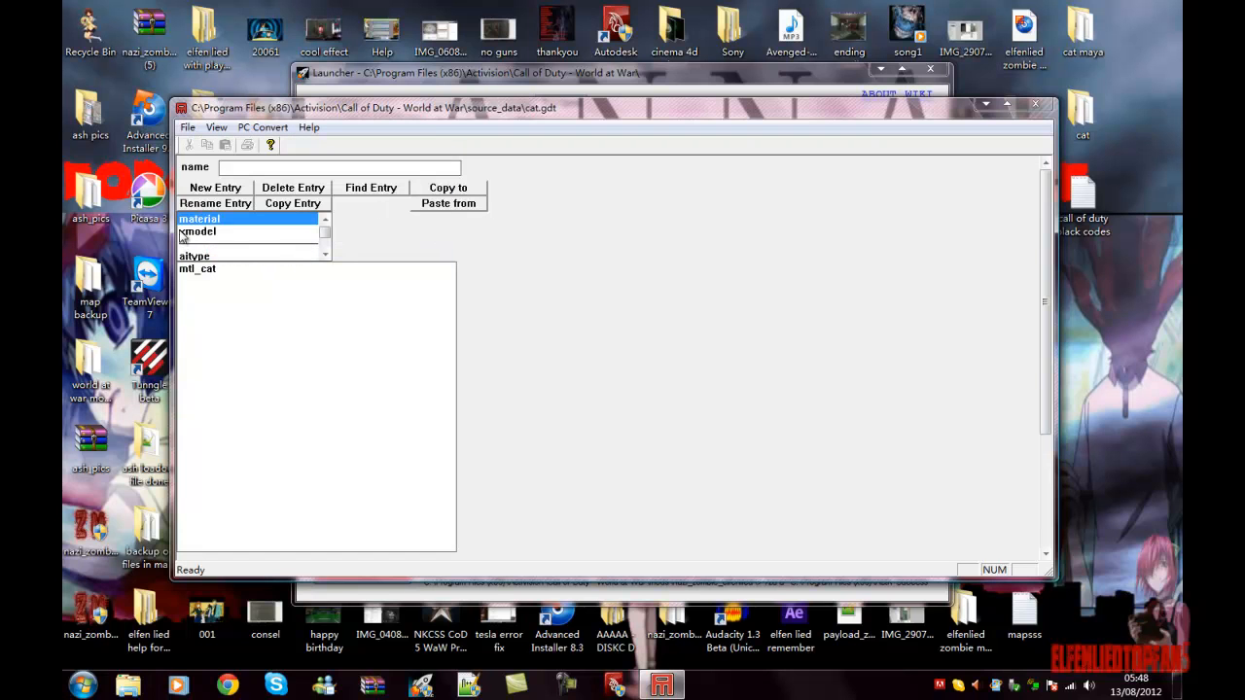
# Delete the existing mtl_cat entry from the material assets.
pyautogui.click(195, 269)
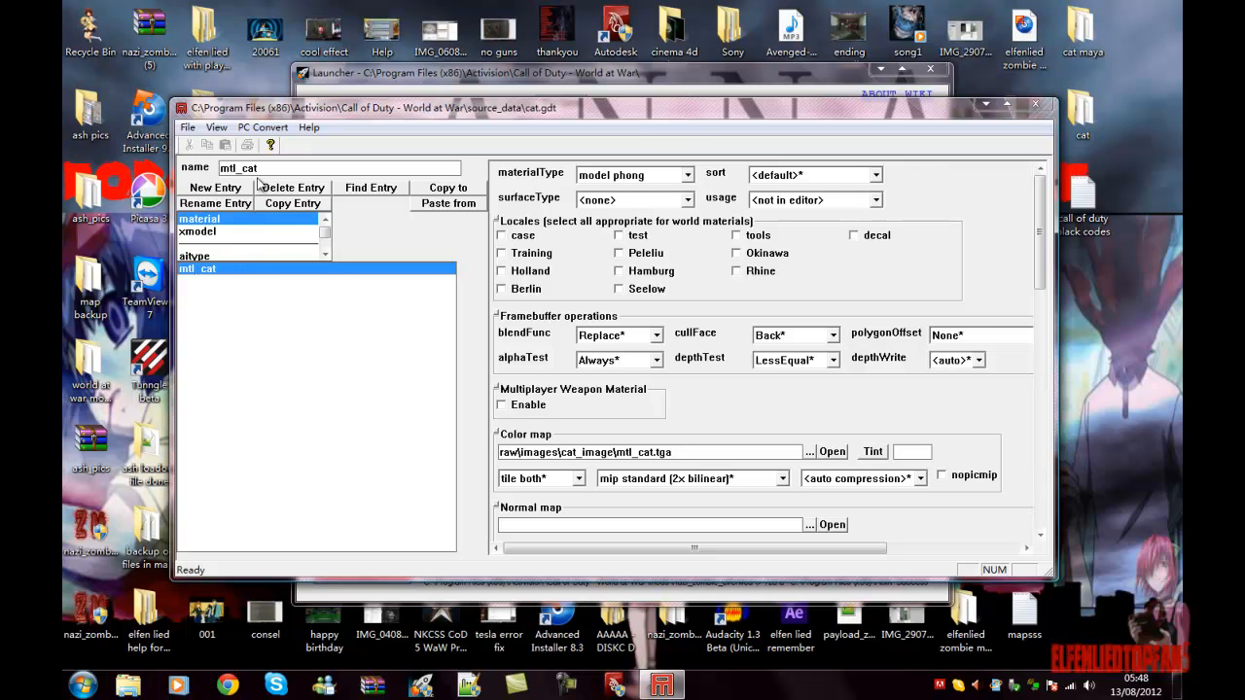
pyautogui.click(319, 191)
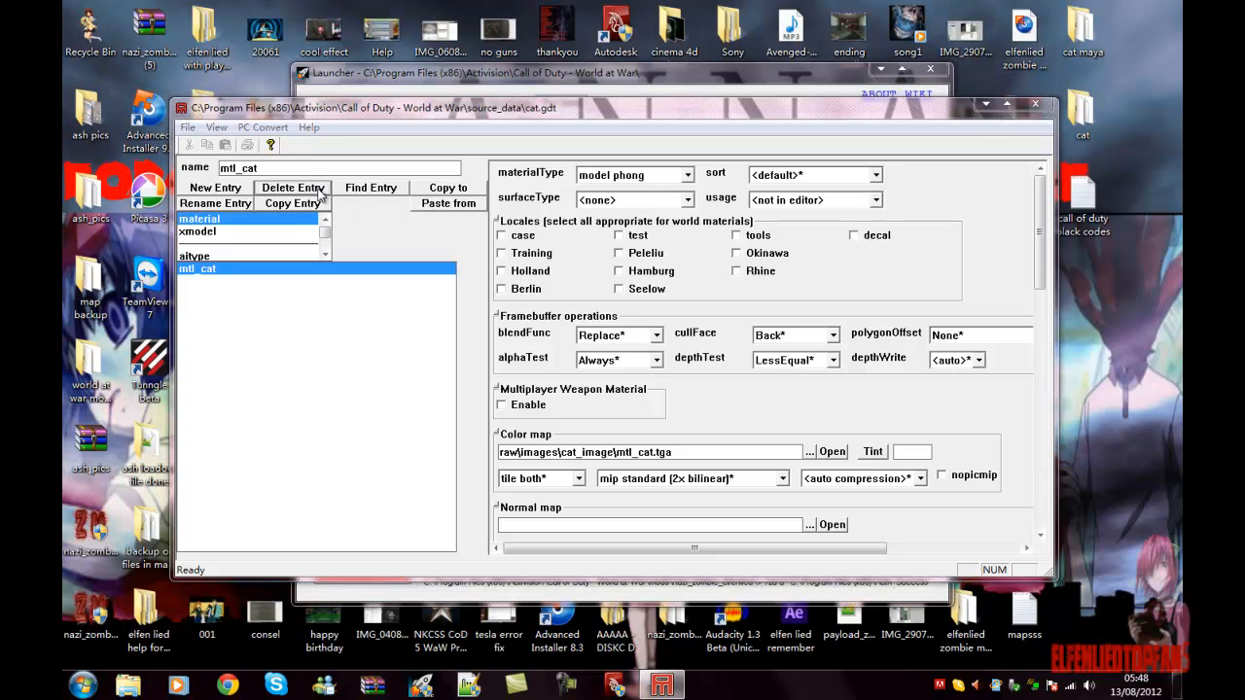
pyautogui.click(634, 375)
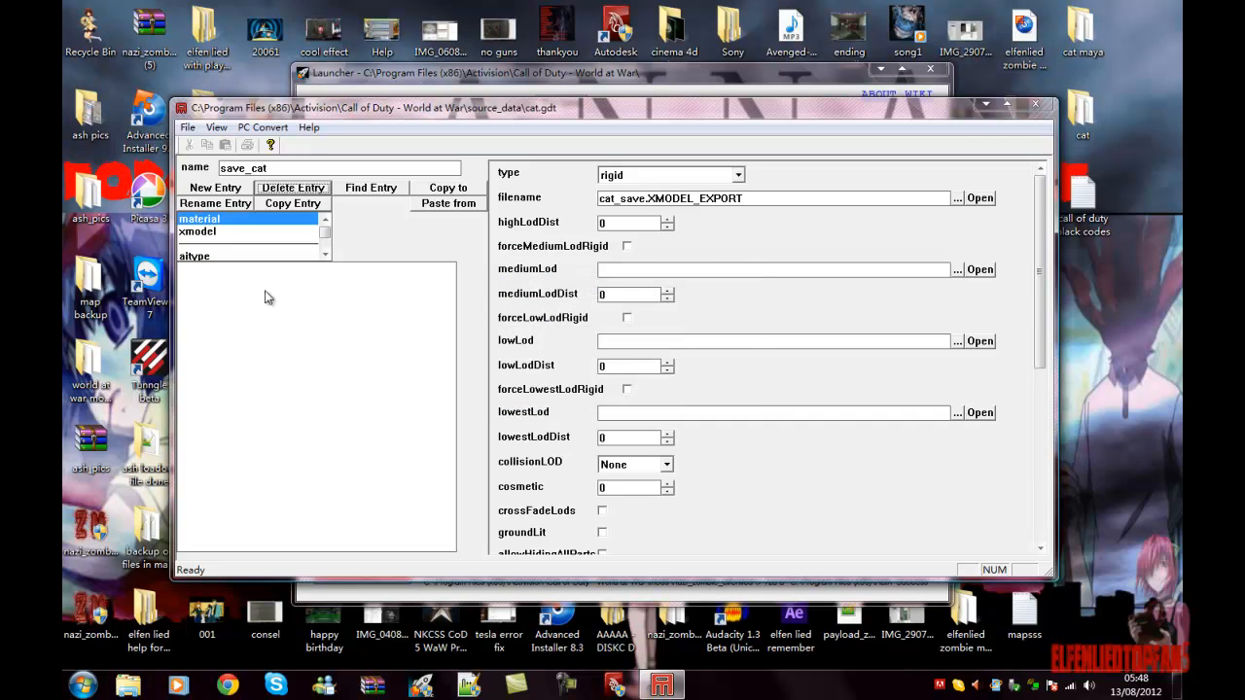
# Create a new material entry named mtl_cat.
pyautogui.click(217, 221)
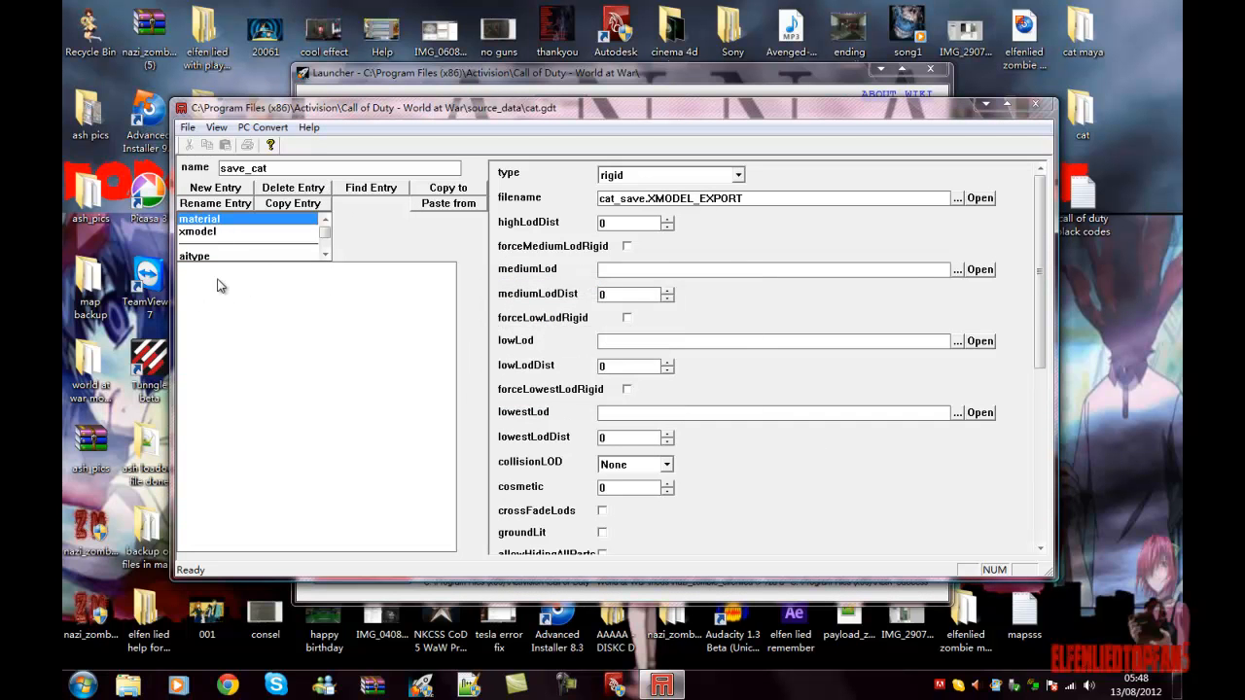
pyautogui.click(214, 188)
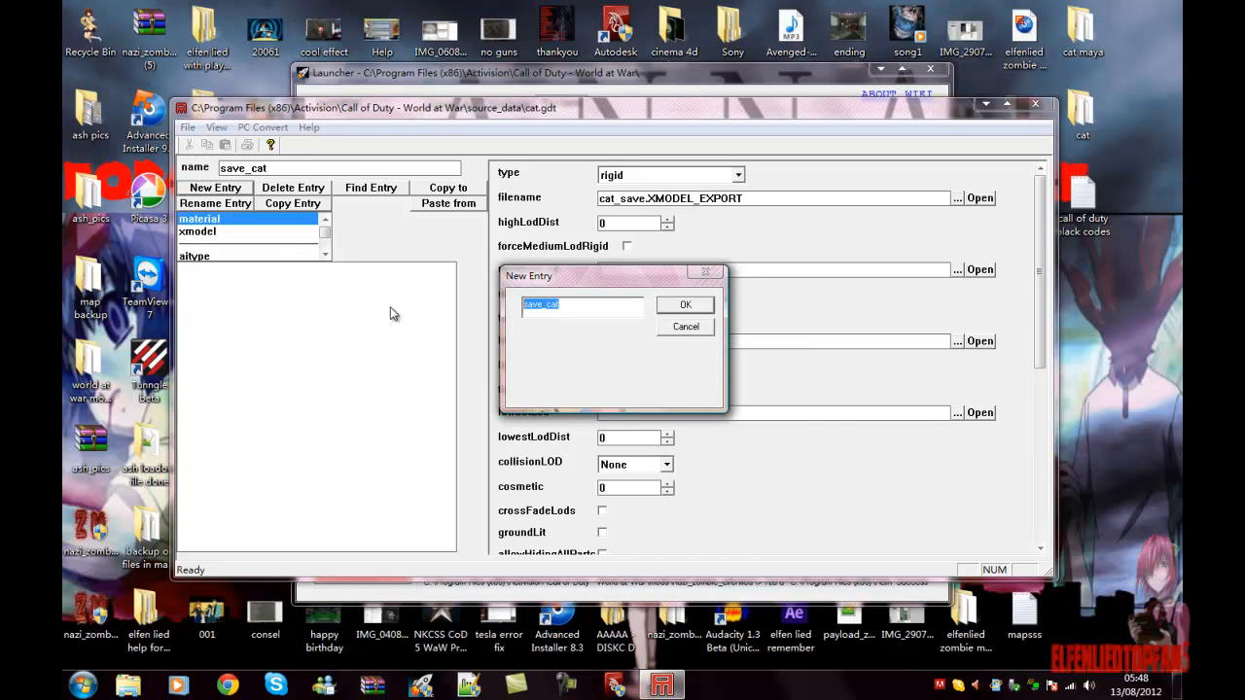
pyautogui.press('BackSpace')
pyautogui.write('mtl_cat')
pyautogui.press('Return')
# Set the mtl_cat material type to model phong and its surface type to <none>.
pyautogui.click(589, 175)
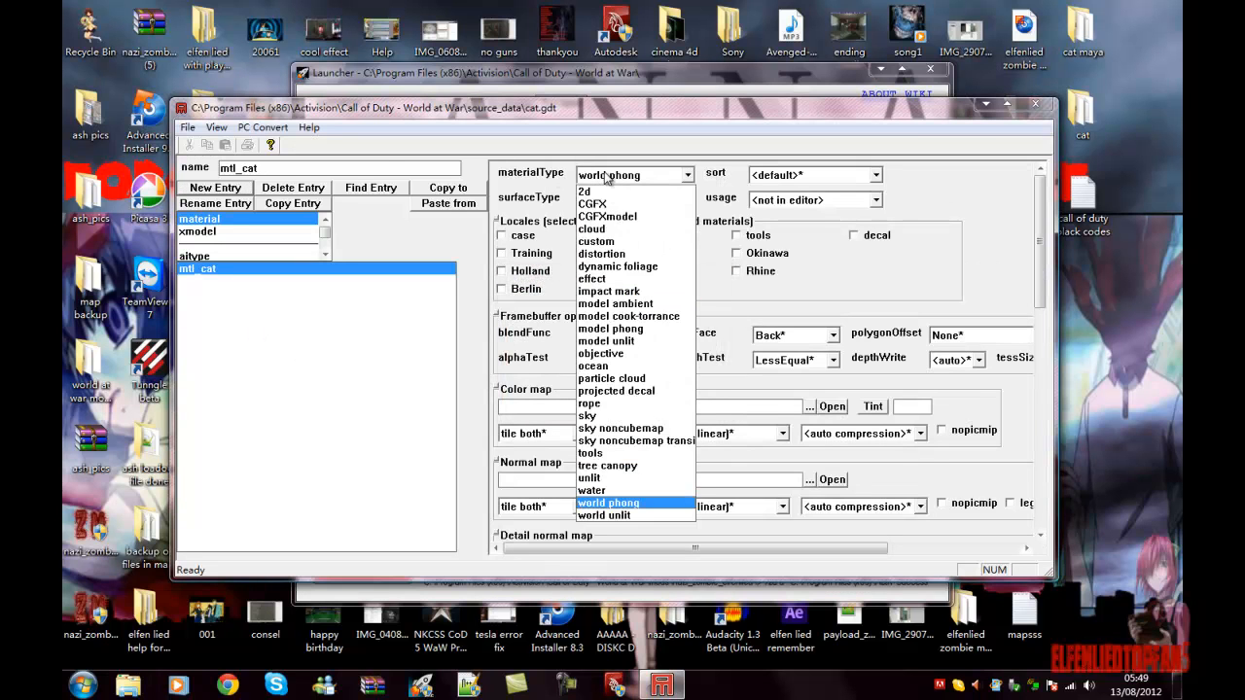
pyautogui.click(644, 330)
pyautogui.click(618, 201)
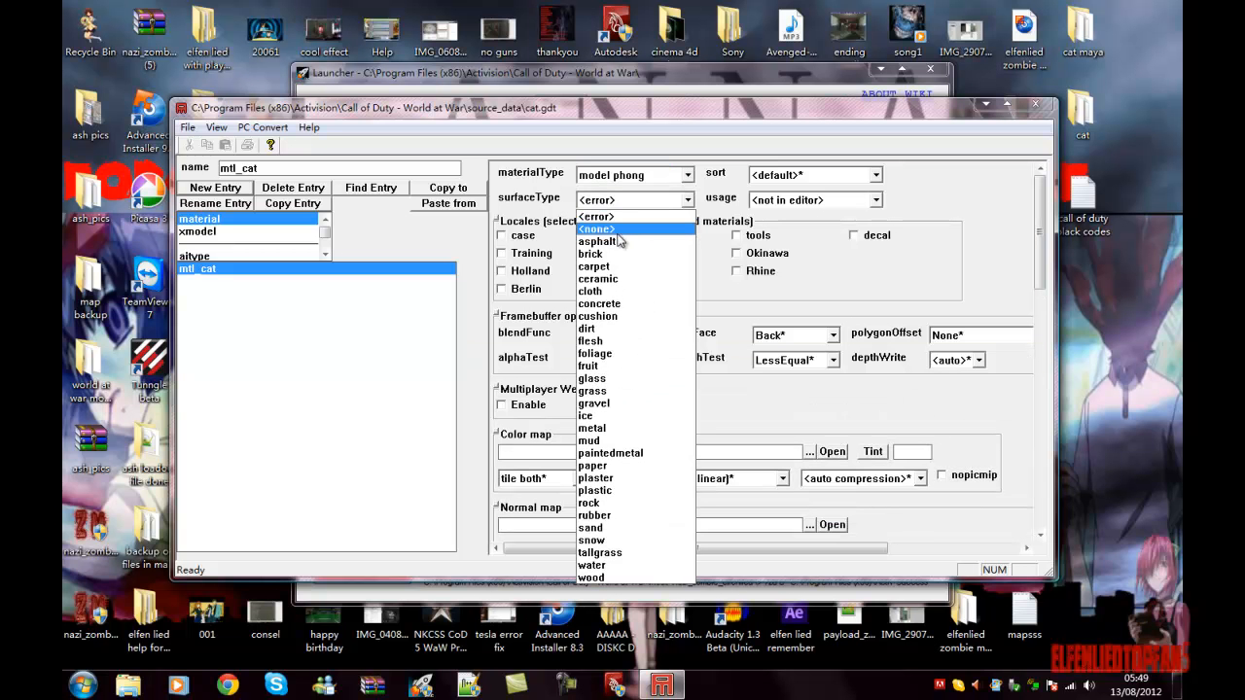
pyautogui.click(620, 230)
# Look through the sort and usage options available for the mtl_cat material.
pyautogui.click(815, 175)
pyautogui.click(815, 175)
pyautogui.click(811, 199)
pyautogui.click(811, 202)
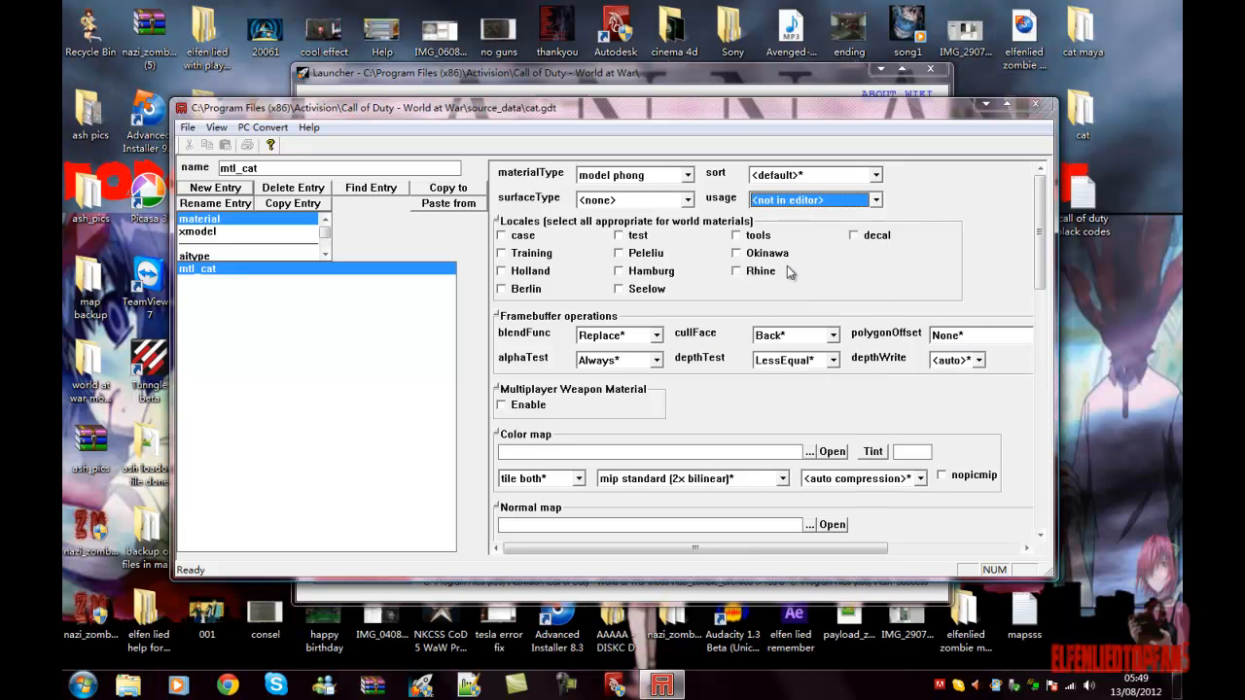
pyautogui.click(796, 176)
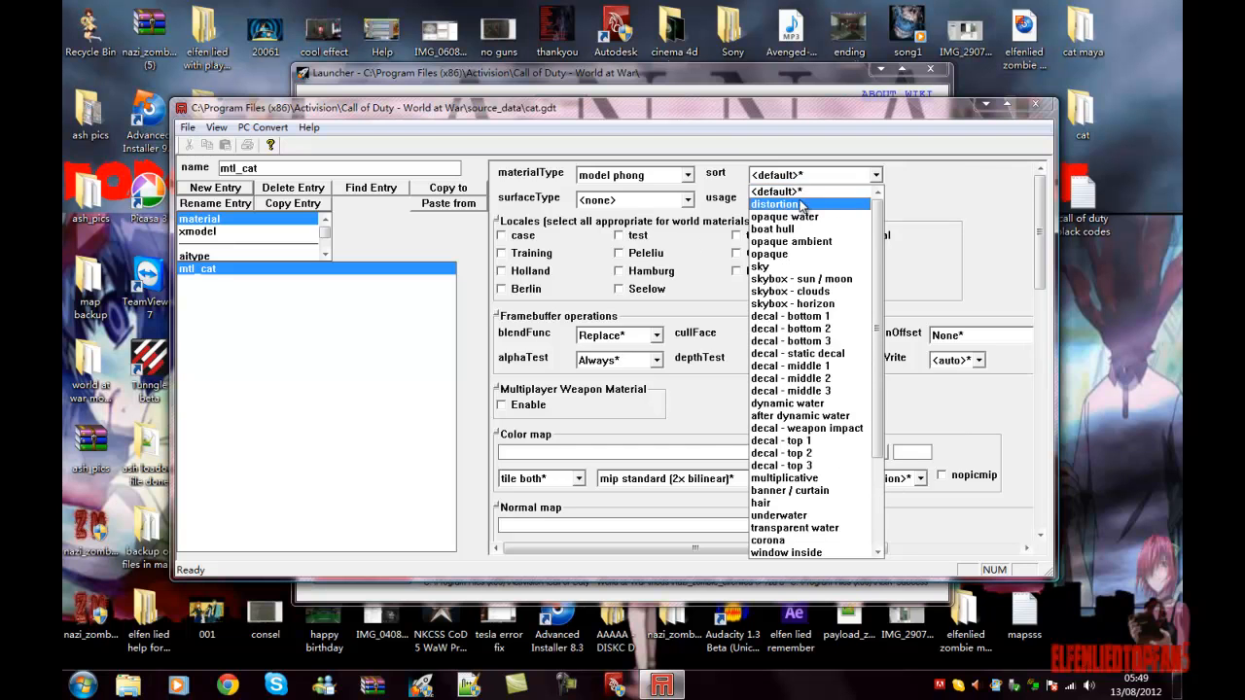
pyautogui.scroll(-5, 866, 218)
pyautogui.scroll(5, 868, 223)
pyautogui.scroll(-4, 875, 225)
pyautogui.scroll(4, 846, 210)
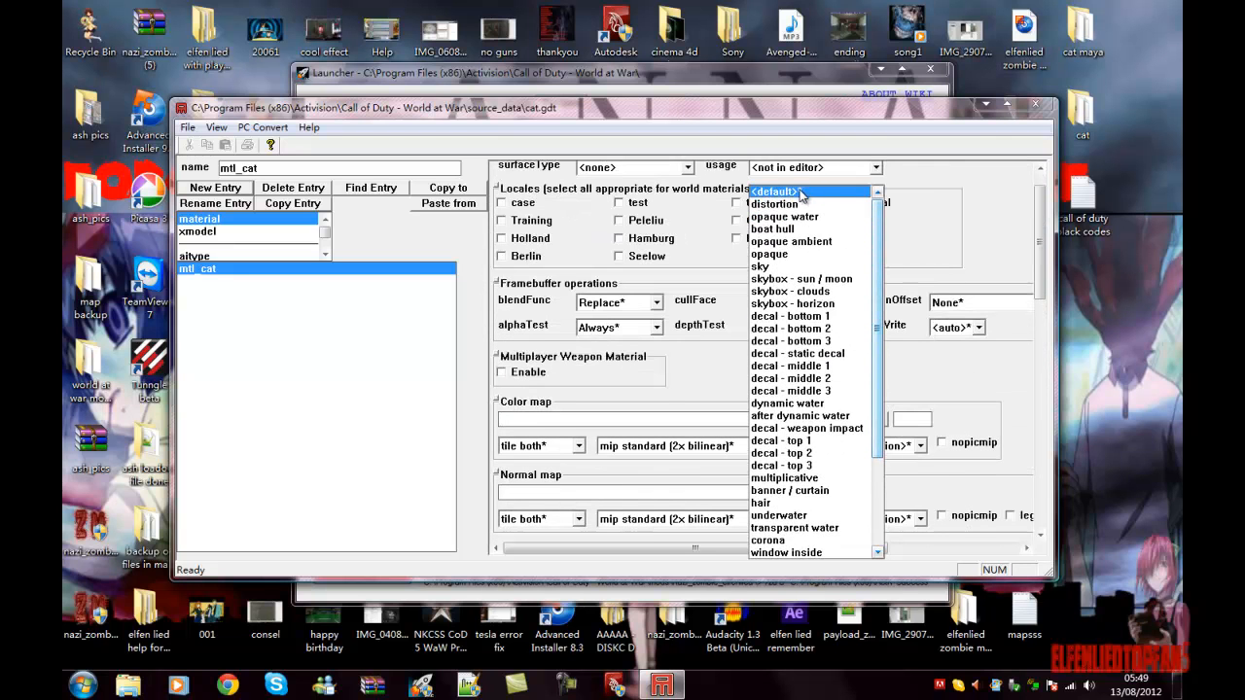
pyautogui.click(800, 194)
pyautogui.click(876, 168)
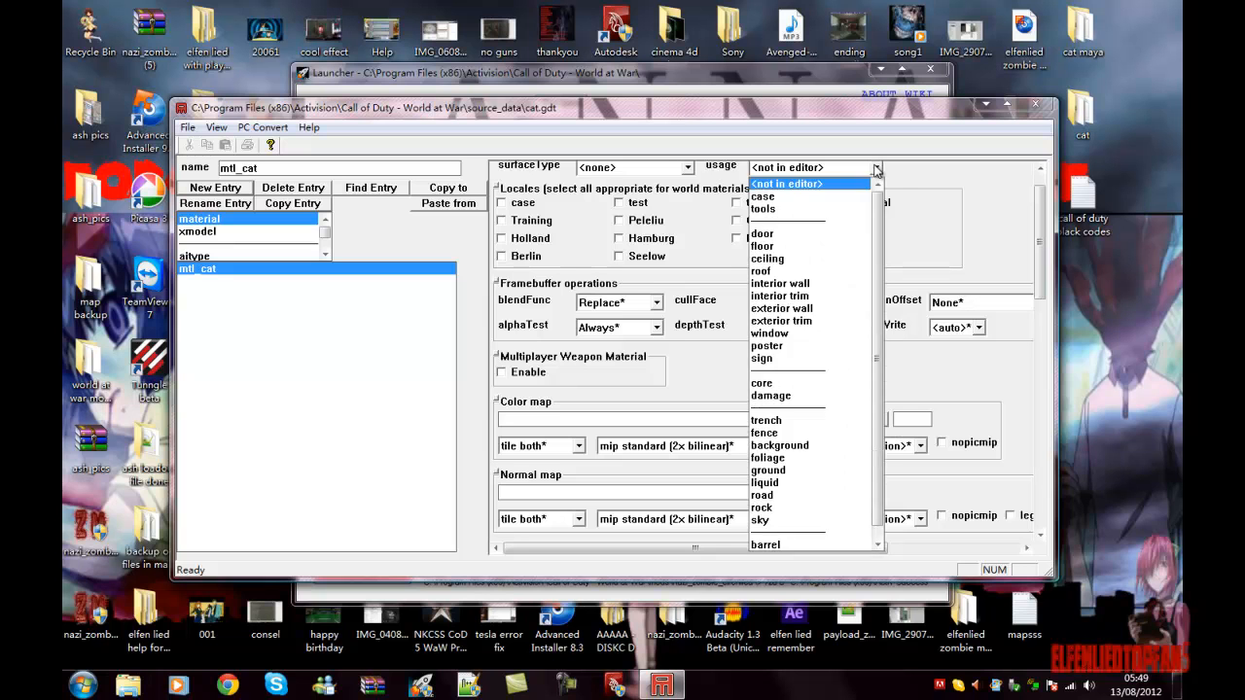
pyautogui.click(876, 169)
pyautogui.scroll(1, 1042, 253)
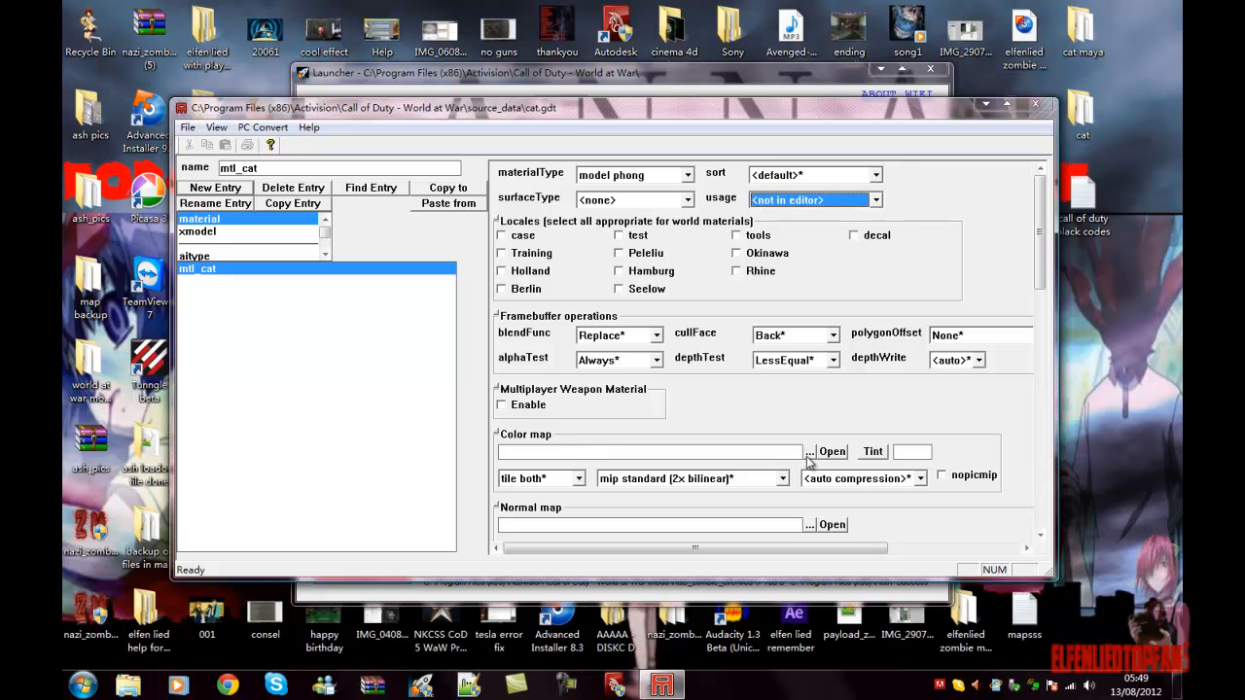
# Set the mtl_cat material's surface type to metal.
pyautogui.click(687, 200)
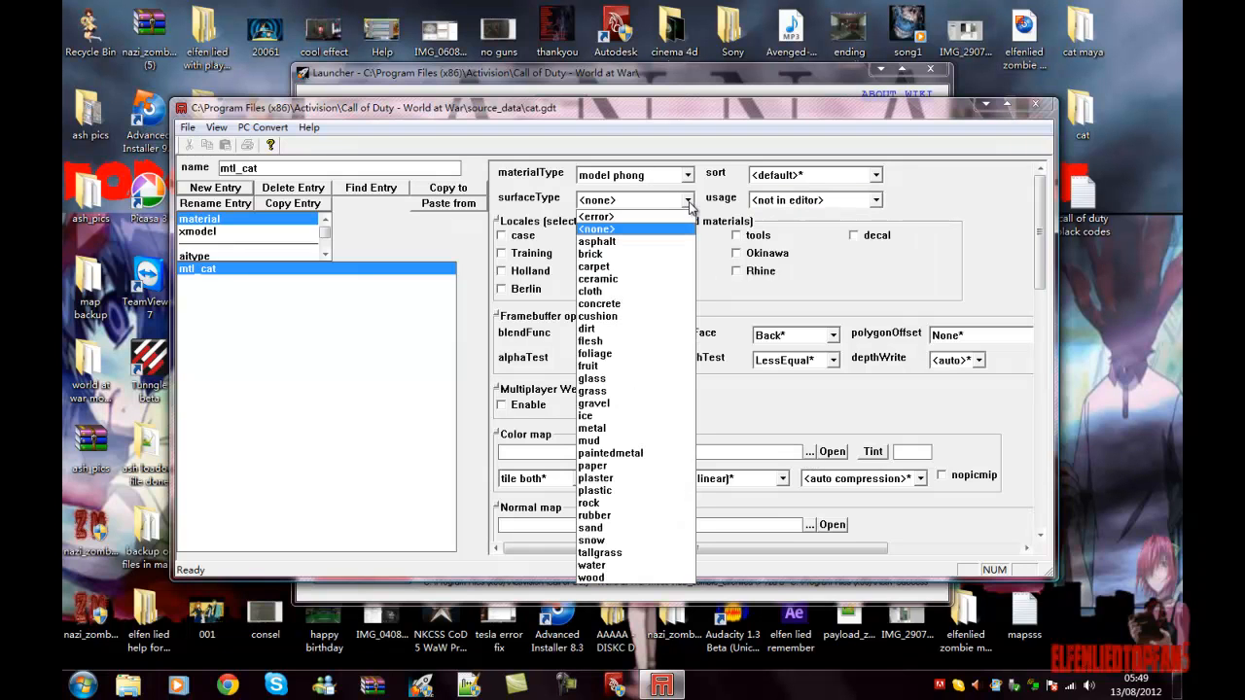
pyautogui.click(629, 428)
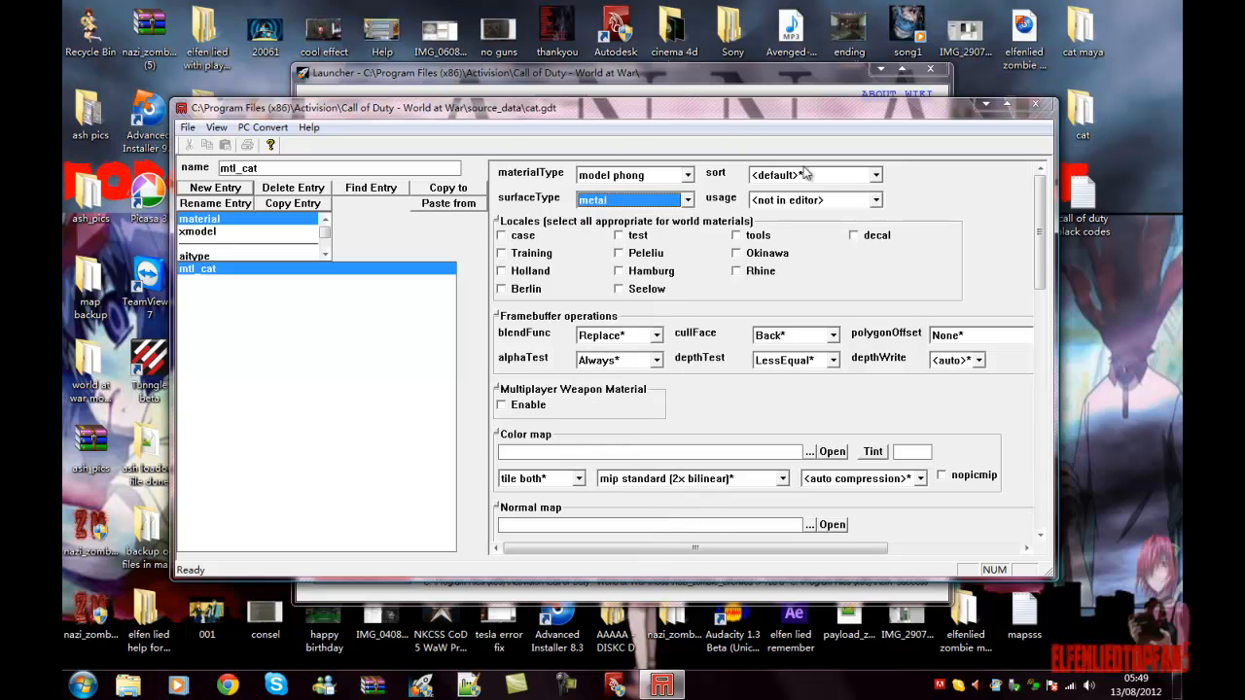
# Try to assign the mtl_cat image from the cat maya folder on the Desktop as the material's color map.
pyautogui.click(810, 453)
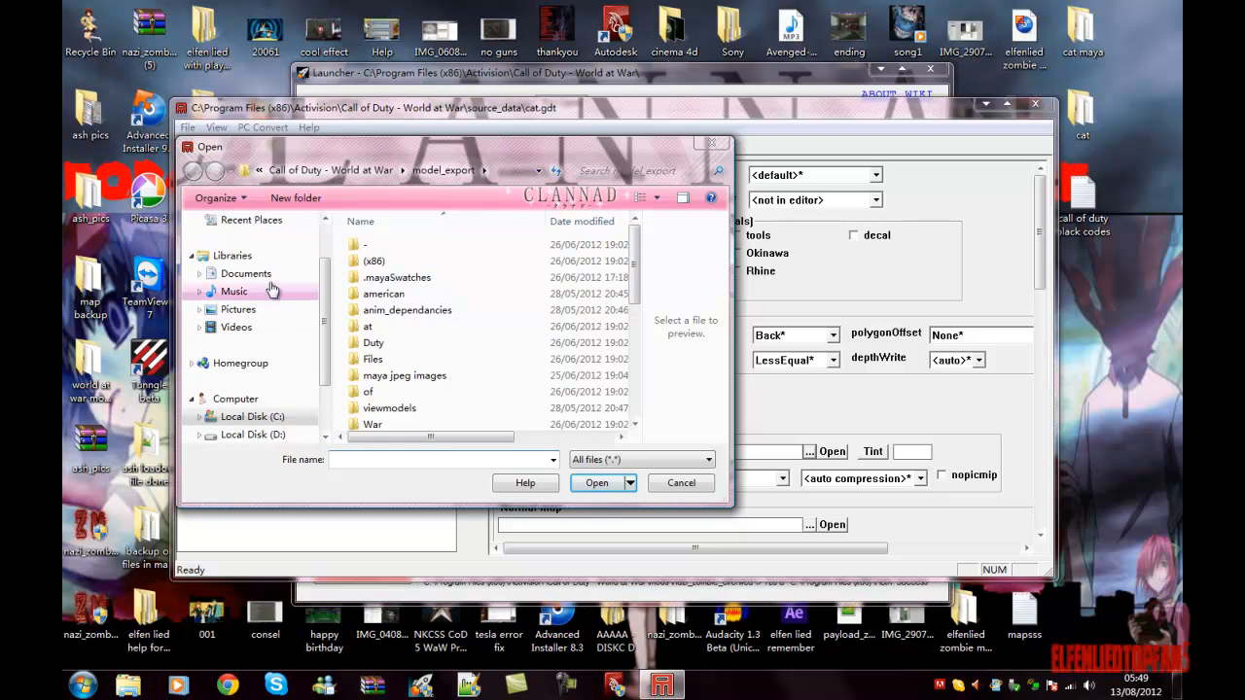
pyautogui.click(247, 421)
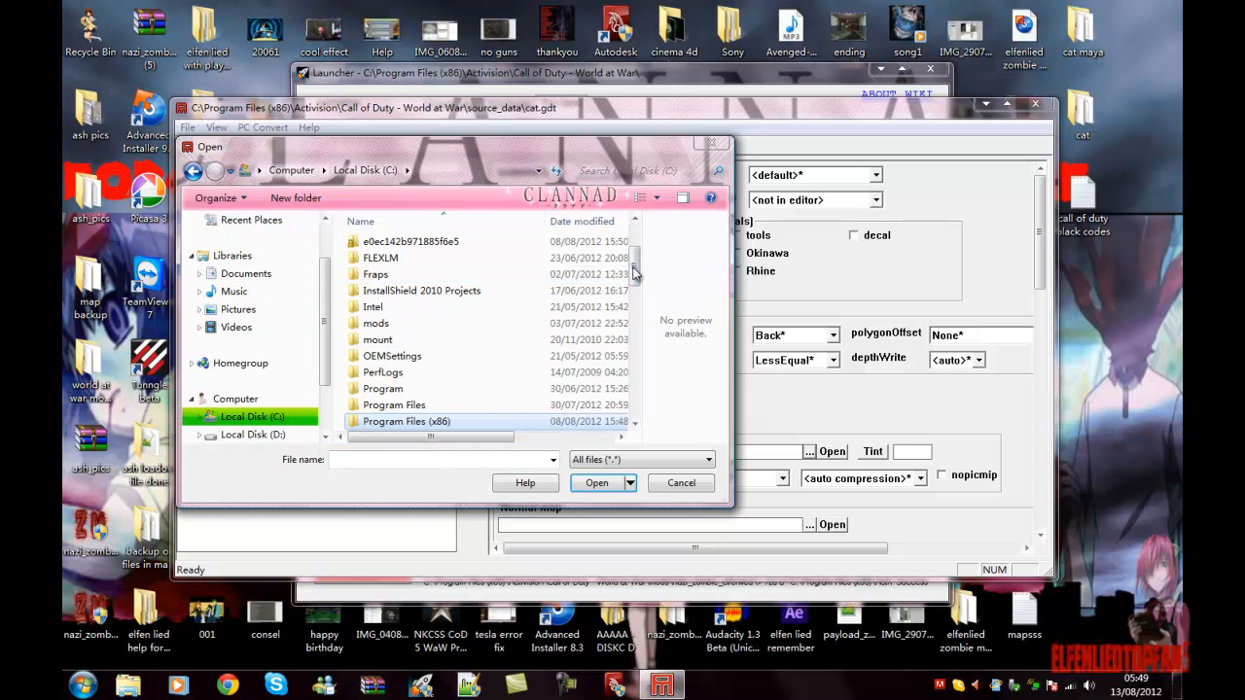
pyautogui.scroll(1, 637, 255)
pyautogui.moveTo(635, 249); pyautogui.dragTo(635, 283)
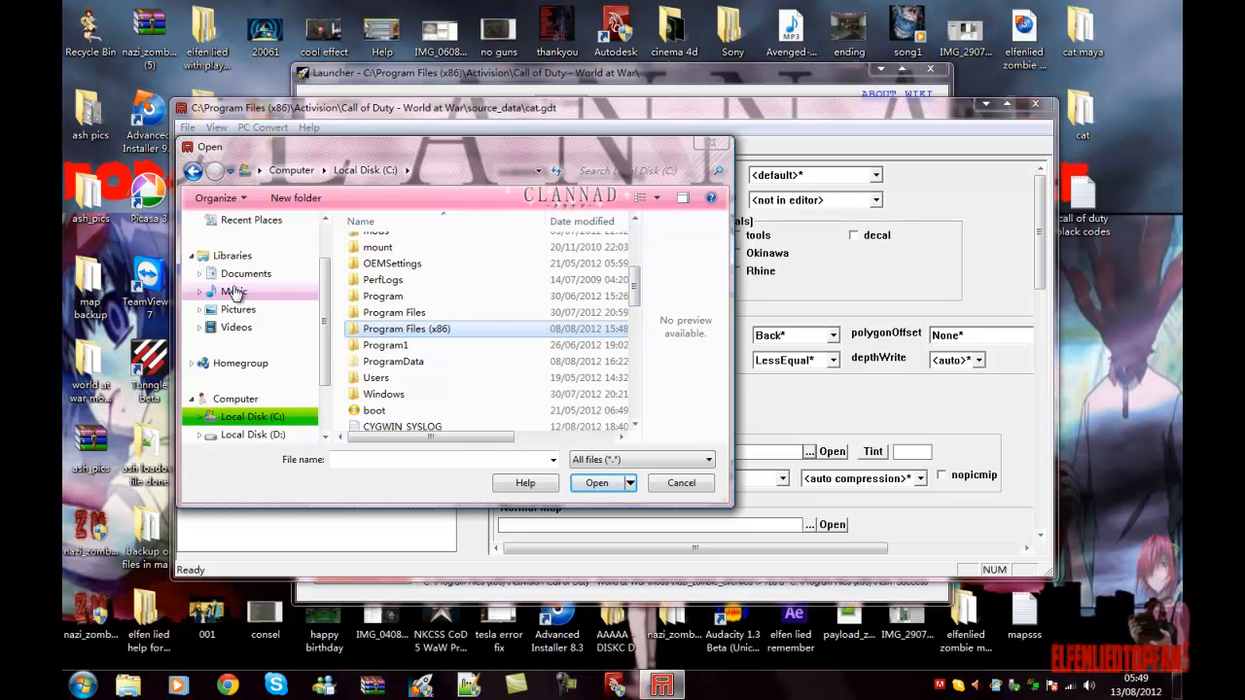
pyautogui.scroll(1, 253, 291)
pyautogui.click(241, 246)
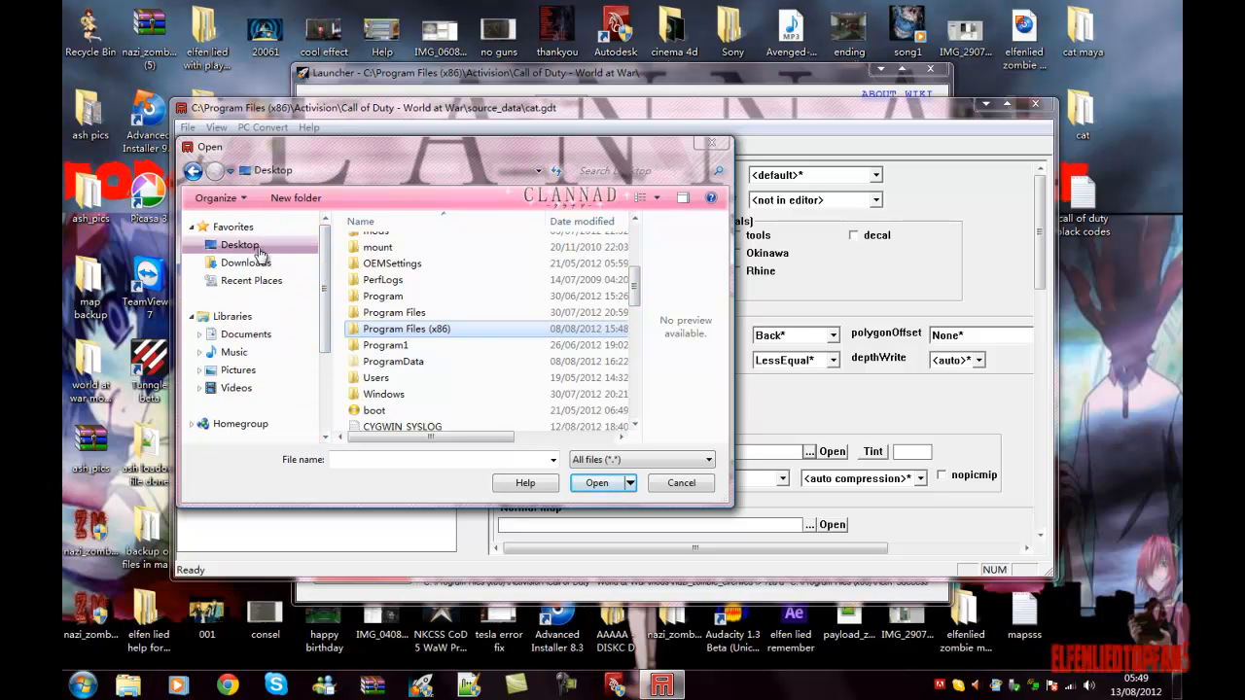
pyautogui.moveTo(633, 231); pyautogui.dragTo(613, 263)
pyautogui.scroll(-1, 611, 259)
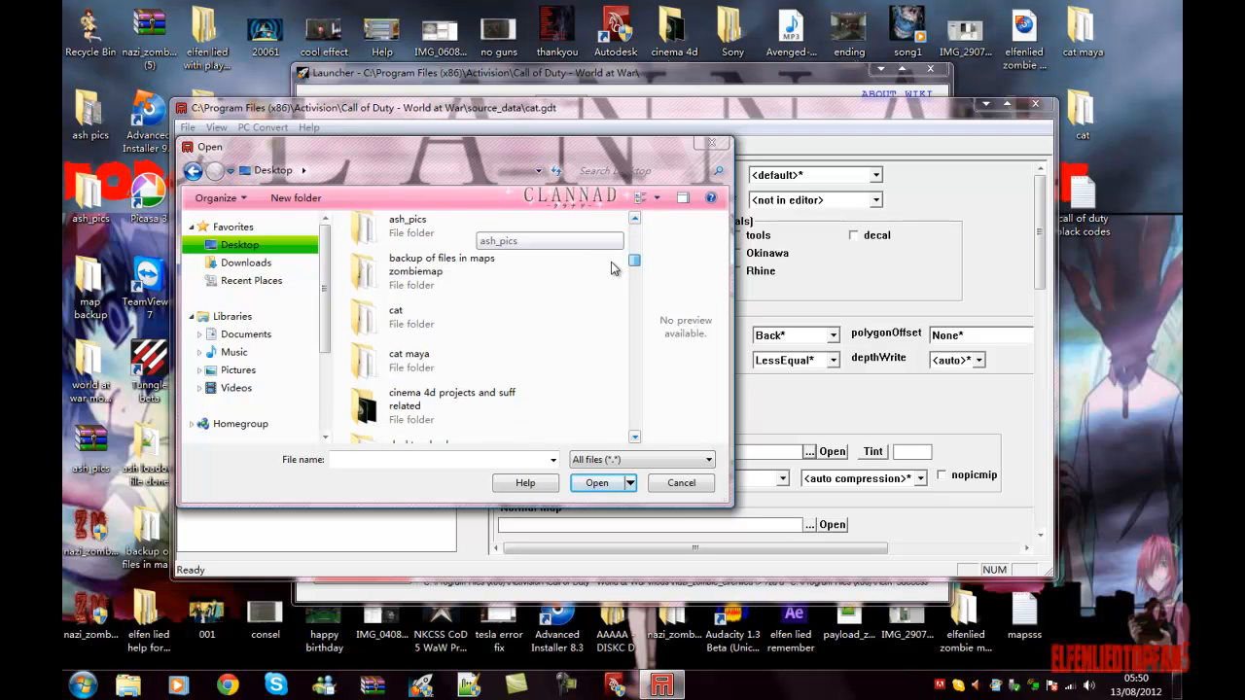
pyautogui.doubleClick(448, 354)
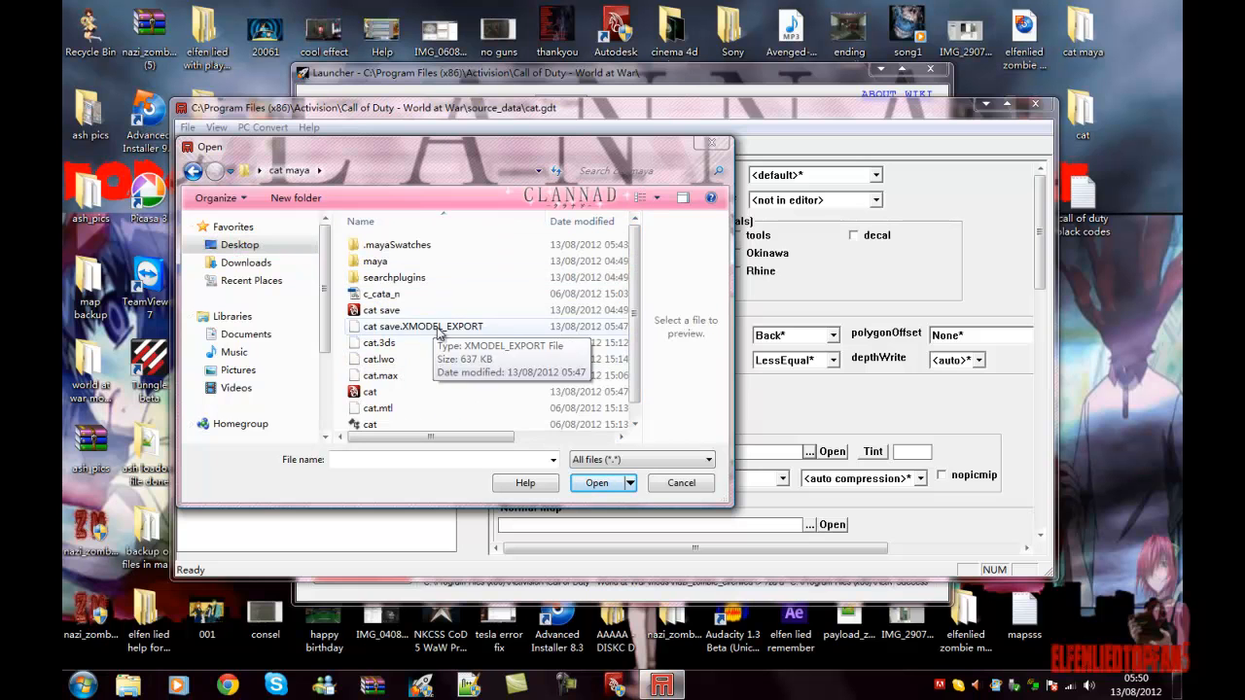
pyautogui.scroll(-1, 389, 408)
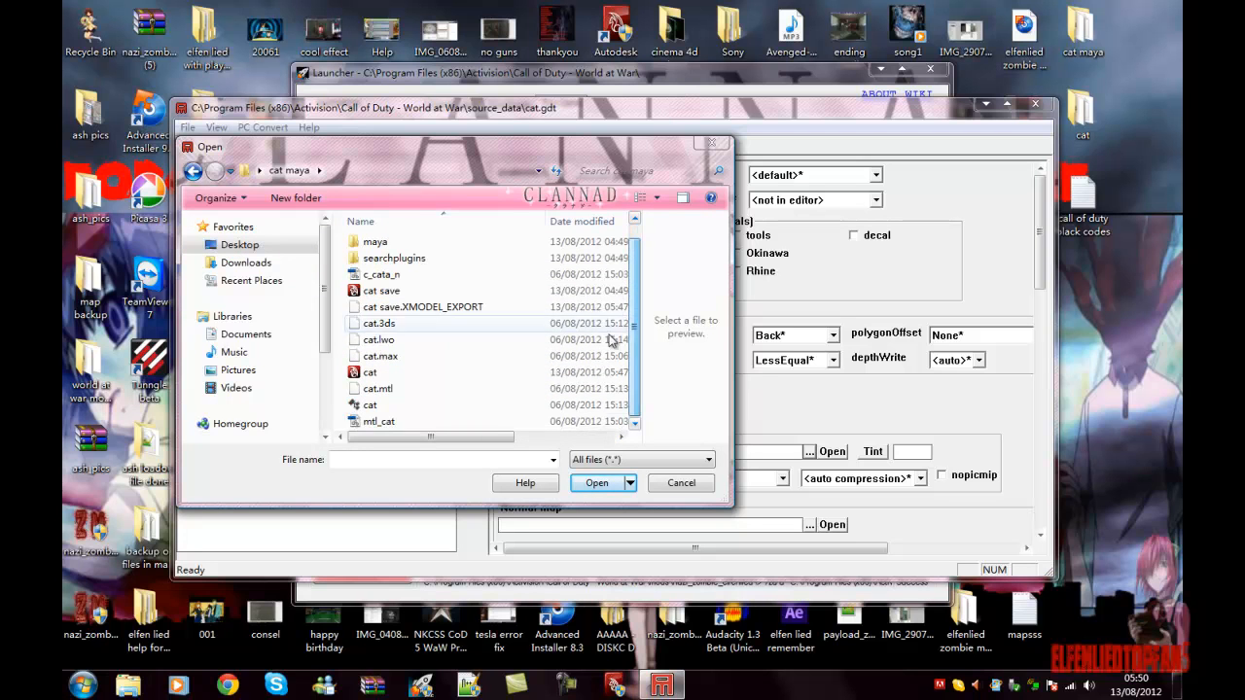
pyautogui.click(362, 422)
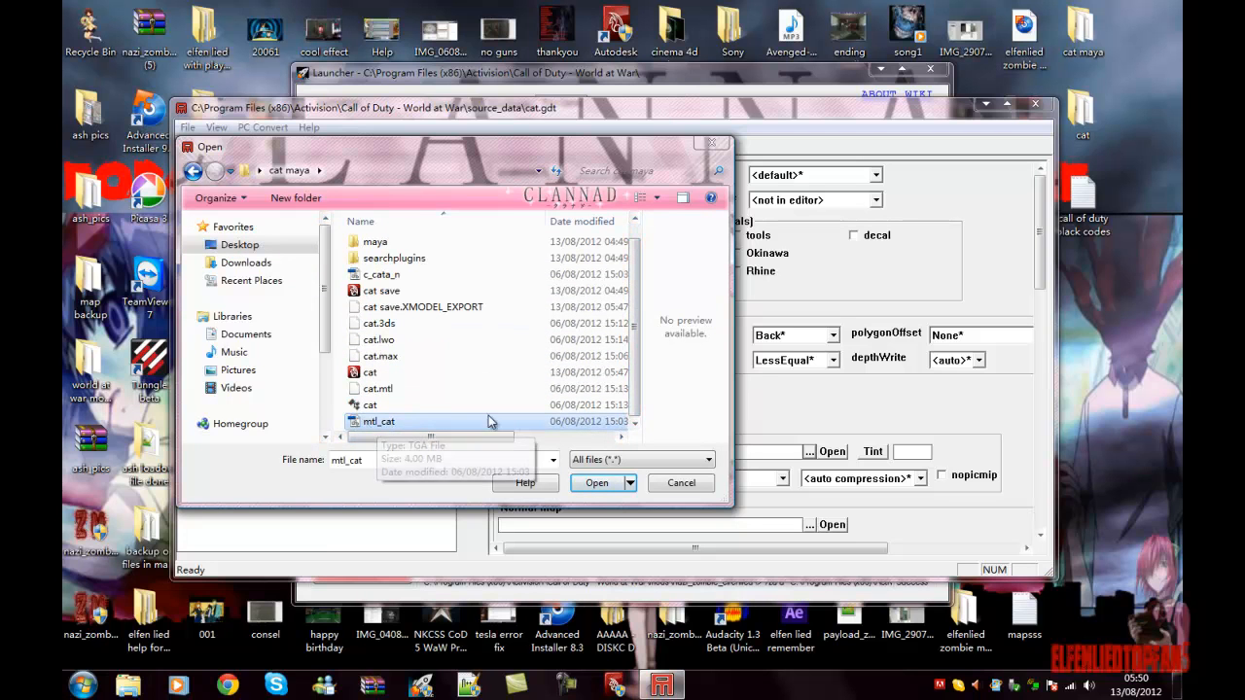
pyautogui.click(594, 484)
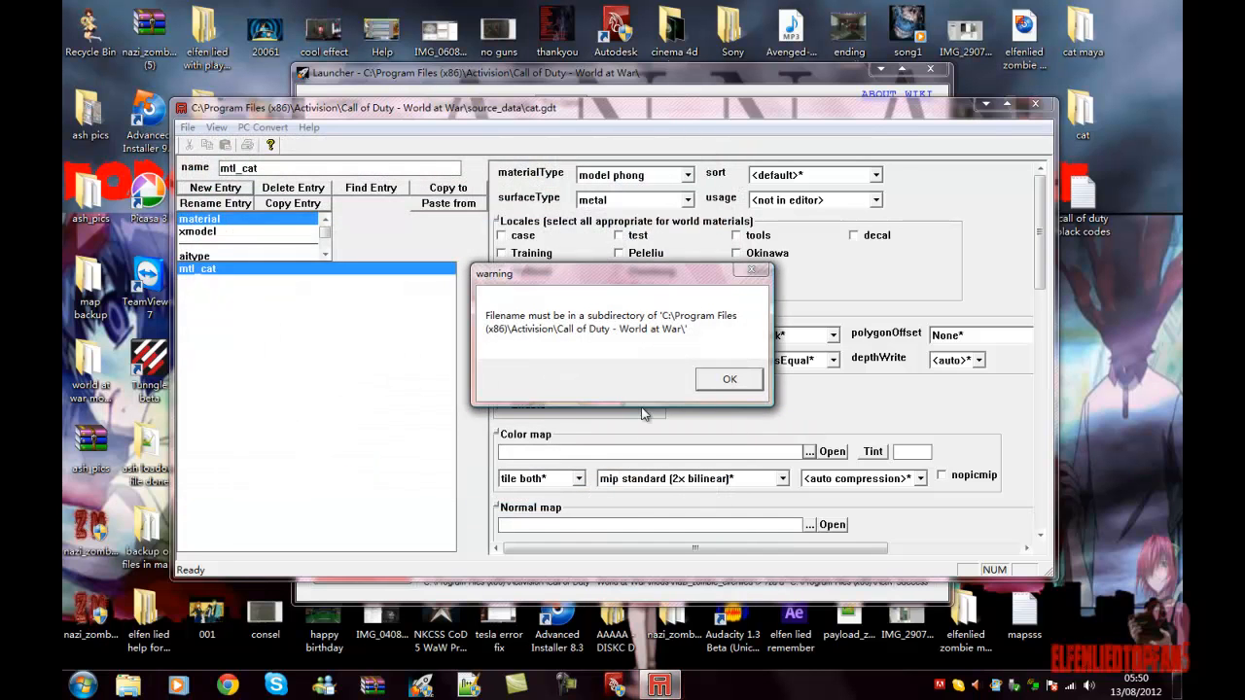
pyautogui.click(719, 380)
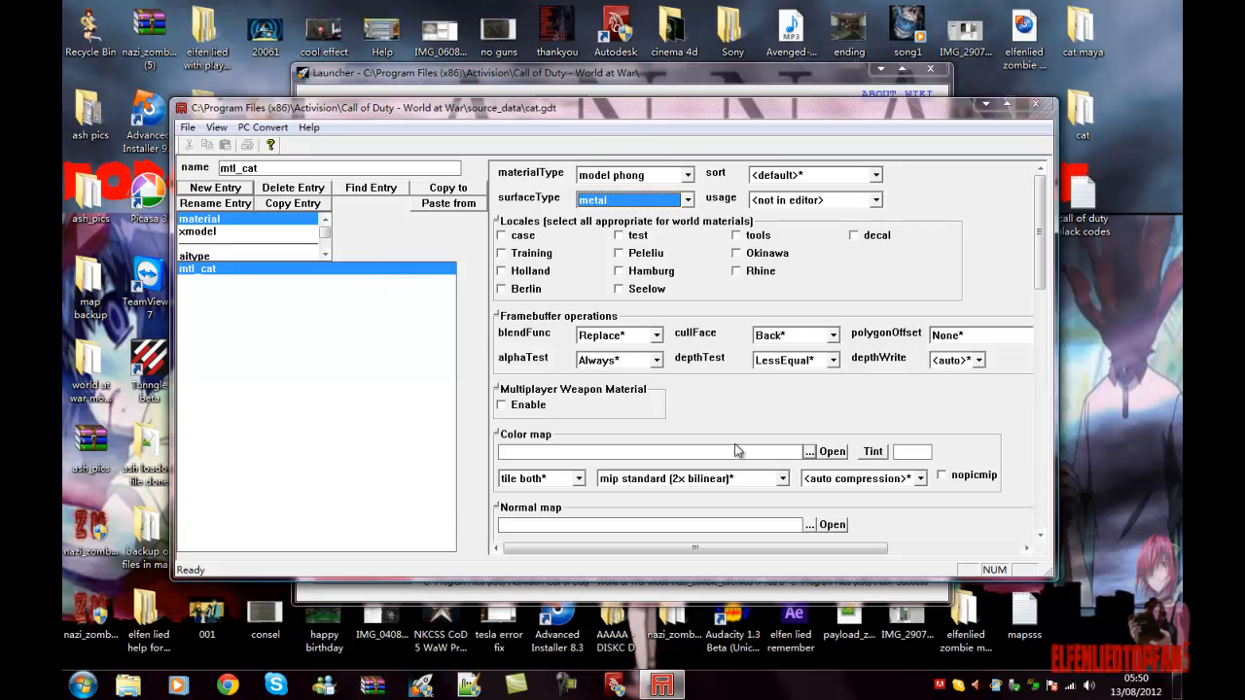
# Browse for the color map image in C:\Program Files (x86)\Activision\Call of Duty - World at War.
pyautogui.click(808, 451)
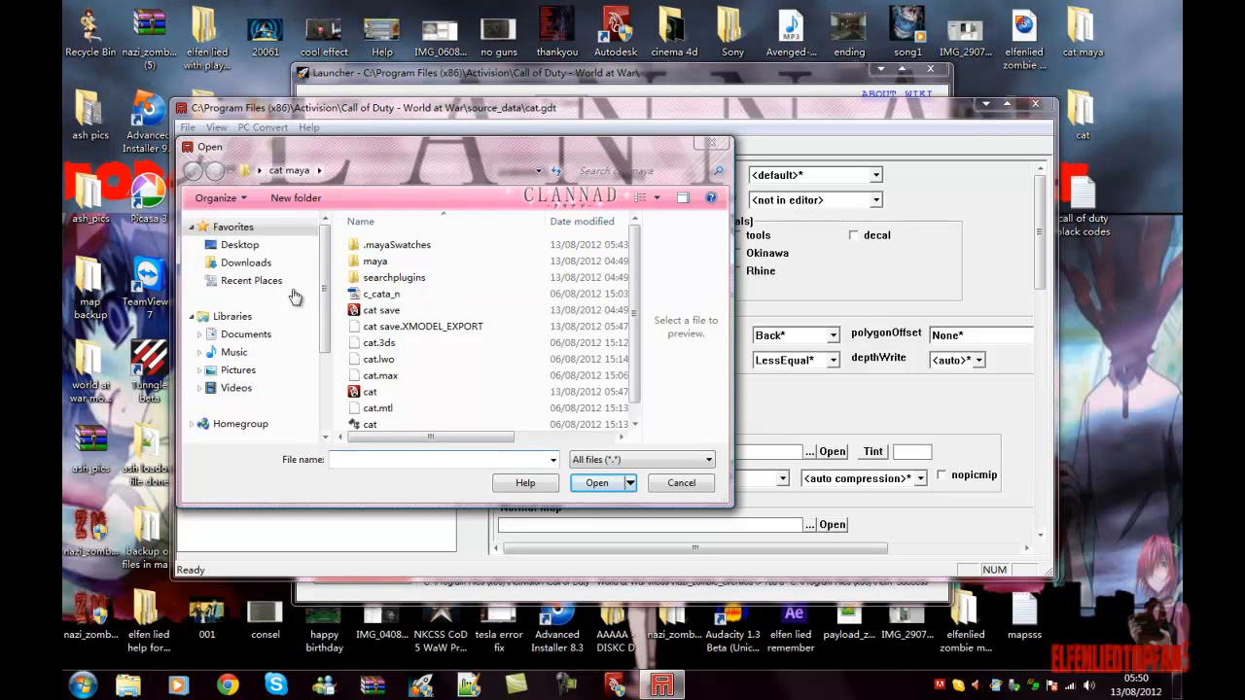
pyautogui.scroll(-3, 292, 362)
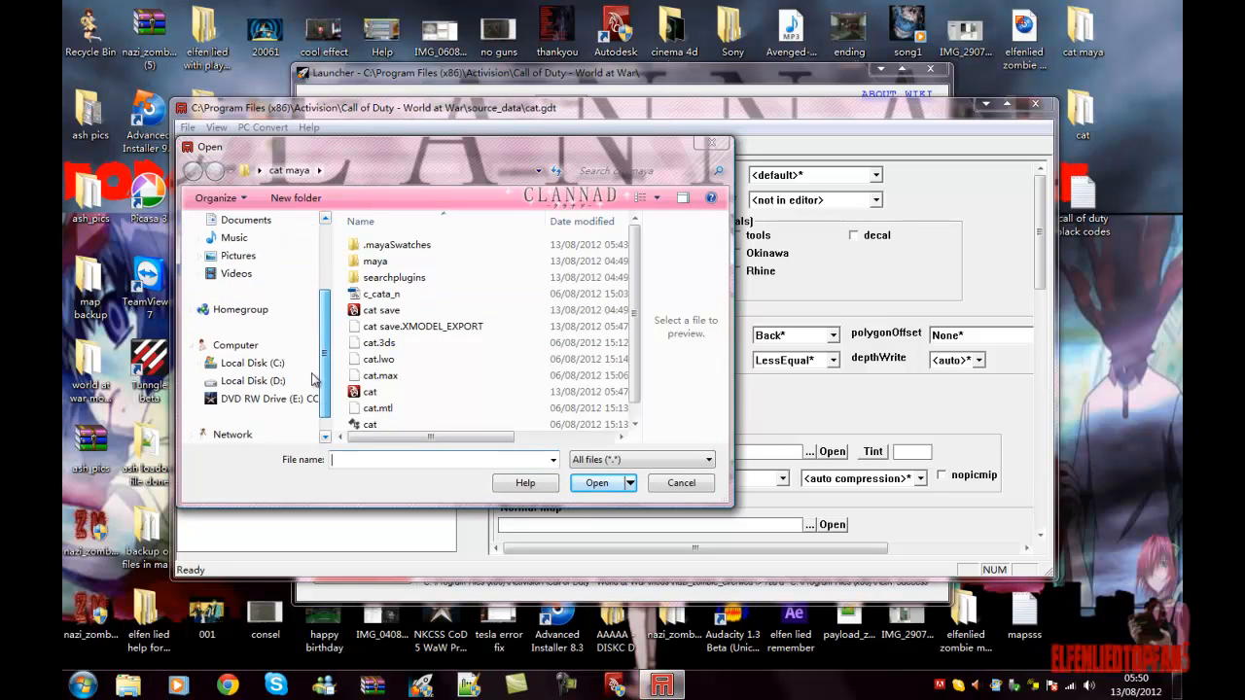
pyautogui.click(252, 363)
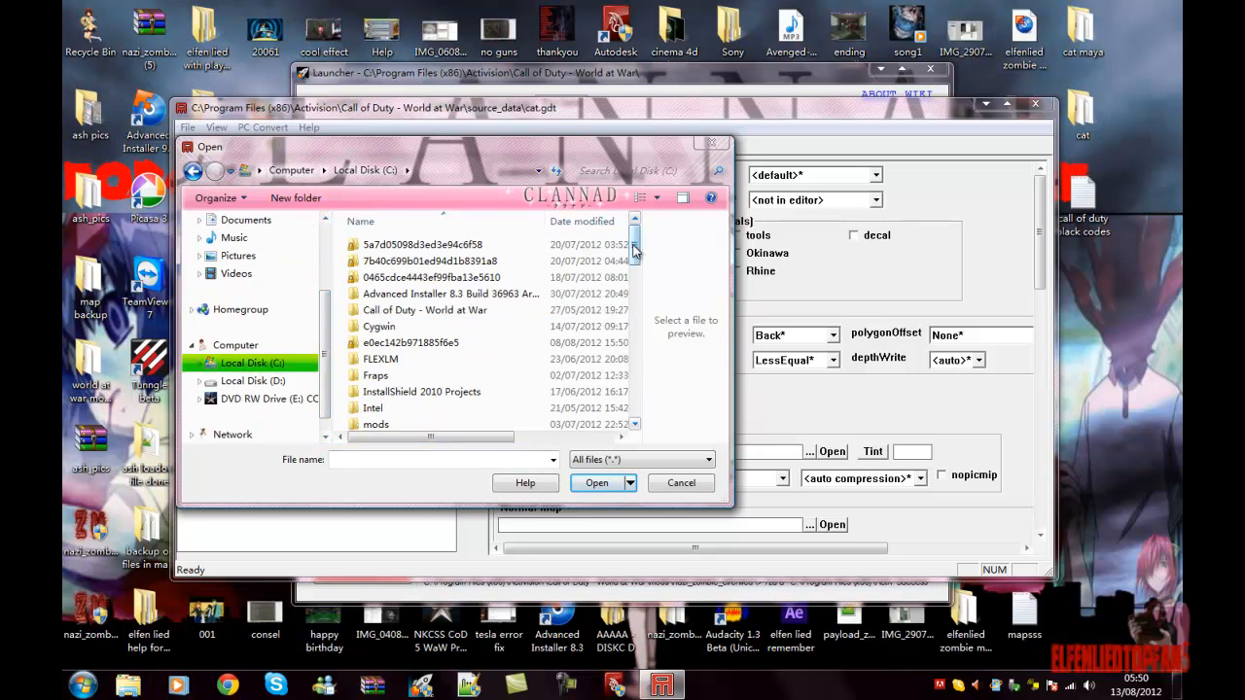
pyautogui.scroll(-3, 631, 274)
pyautogui.scroll(-3, 631, 275)
pyautogui.doubleClick(455, 291)
pyautogui.click(399, 248)
pyautogui.doubleClick(402, 248)
pyautogui.doubleClick(450, 265)
# Set the material's color map to raw\images\cat_image\mtl_cat.tga.
pyautogui.scroll(-1, 449, 330)
pyautogui.scroll(-1, 460, 315)
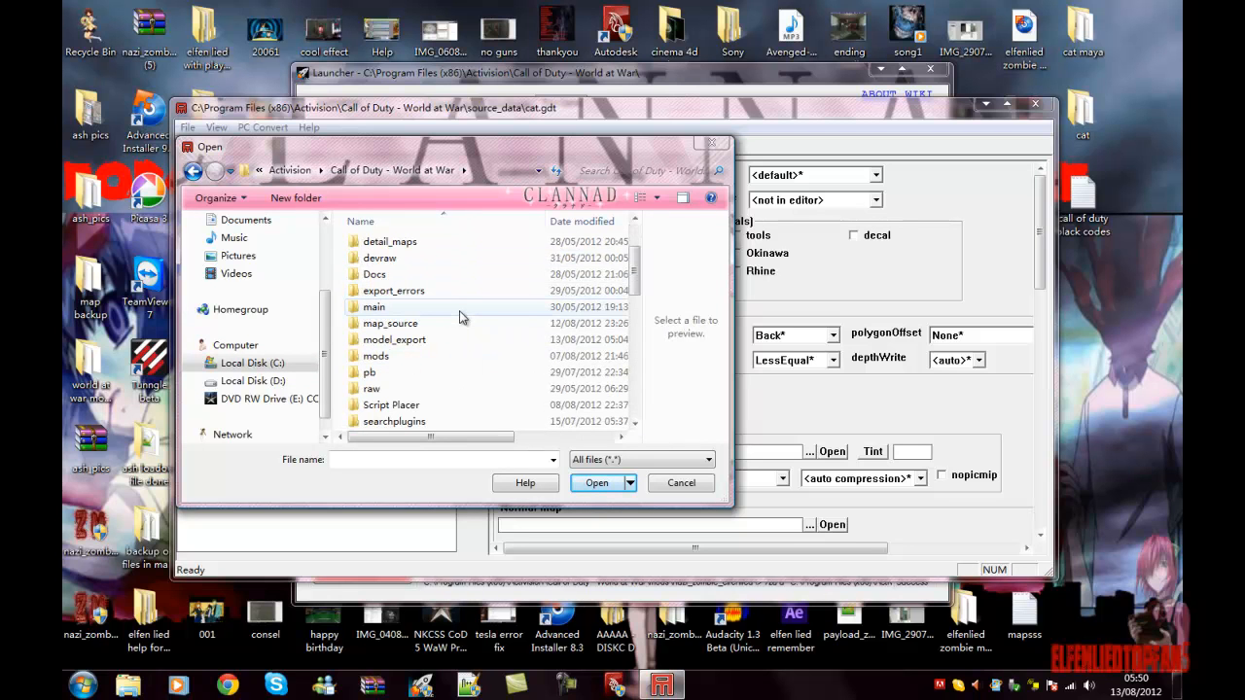
pyautogui.doubleClick(421, 385)
pyautogui.scroll(-3, 453, 300)
pyautogui.click(417, 376)
pyautogui.doubleClick(418, 376)
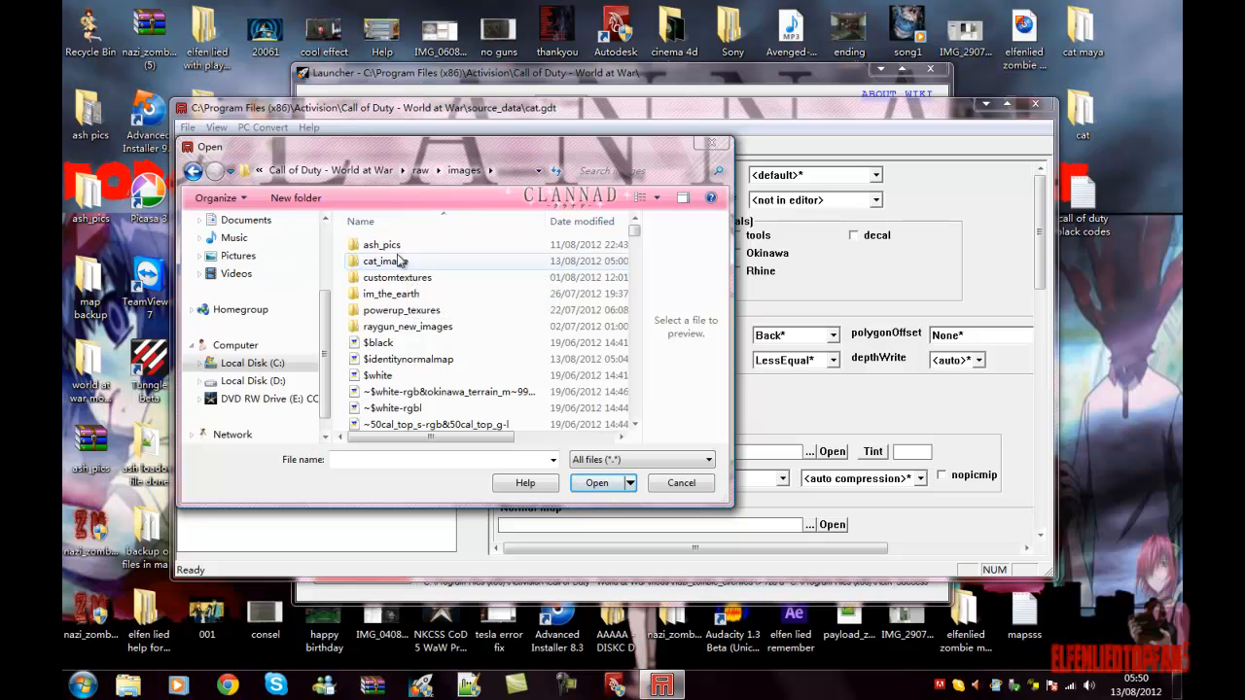
pyautogui.doubleClick(474, 268)
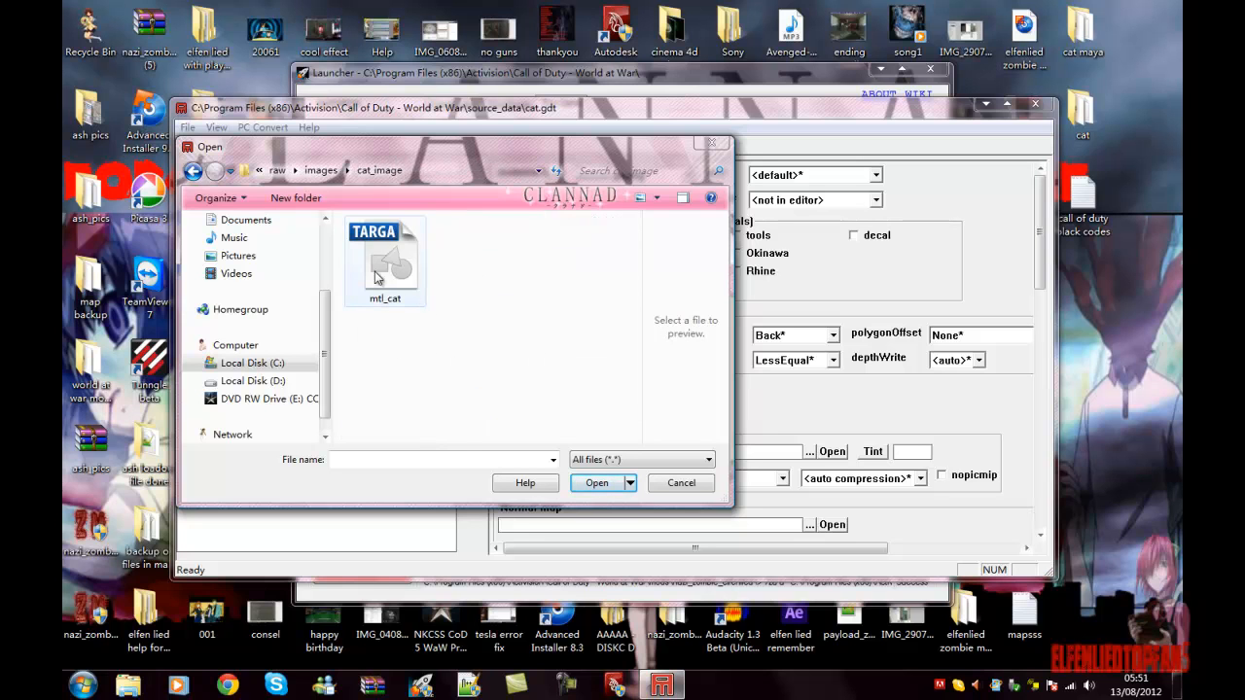
pyautogui.click(400, 268)
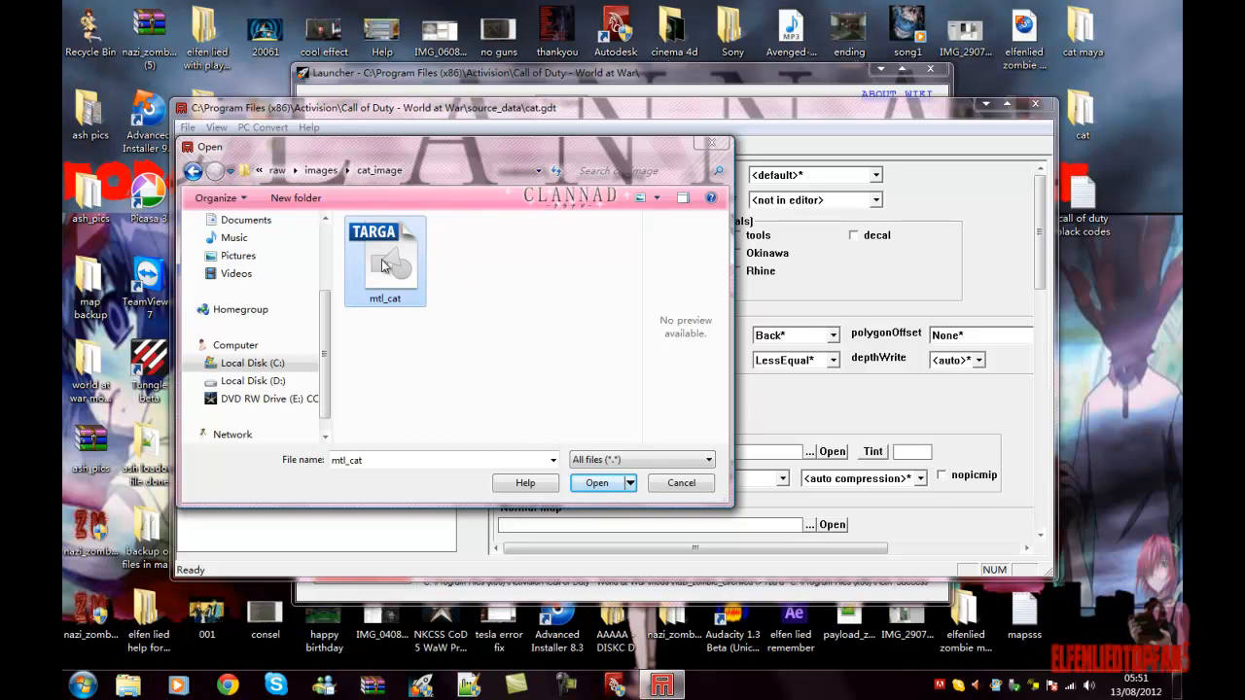
pyautogui.click(593, 486)
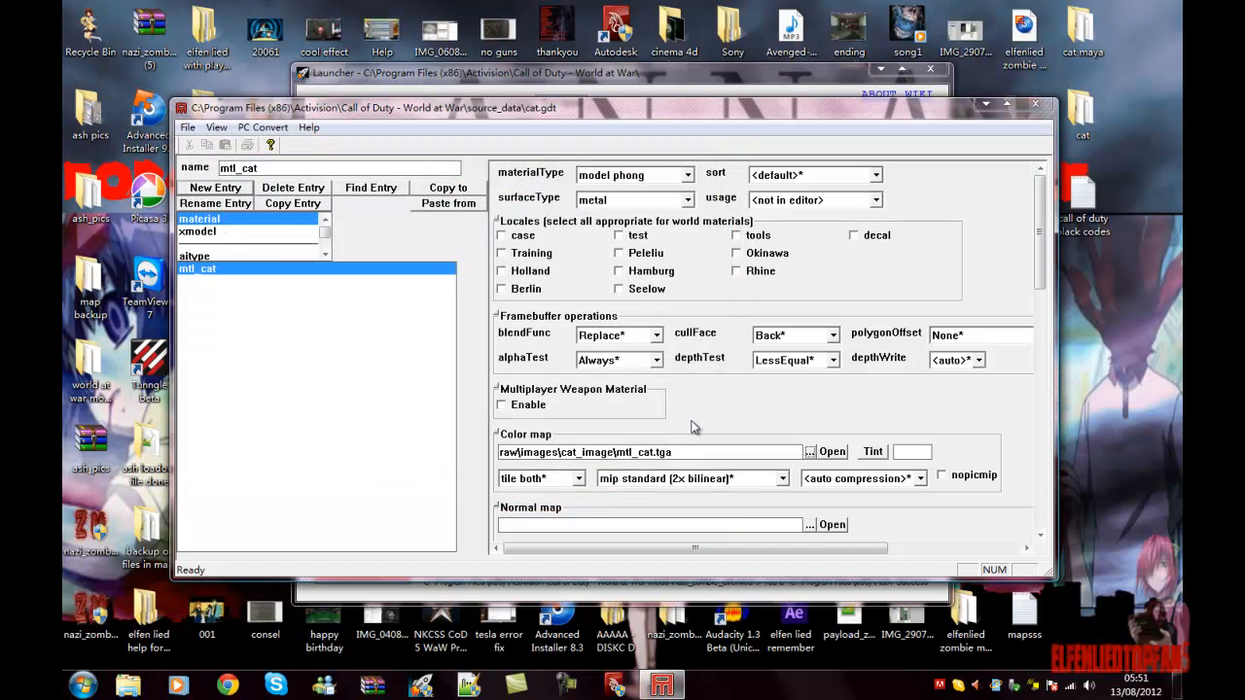
pyautogui.moveTo(503, 452); pyautogui.dragTo(724, 456)
pyautogui.click(744, 455)
# Run the PC conversion for the current mtl_cat asset only and dismiss the converter once it is done.
pyautogui.click(257, 128)
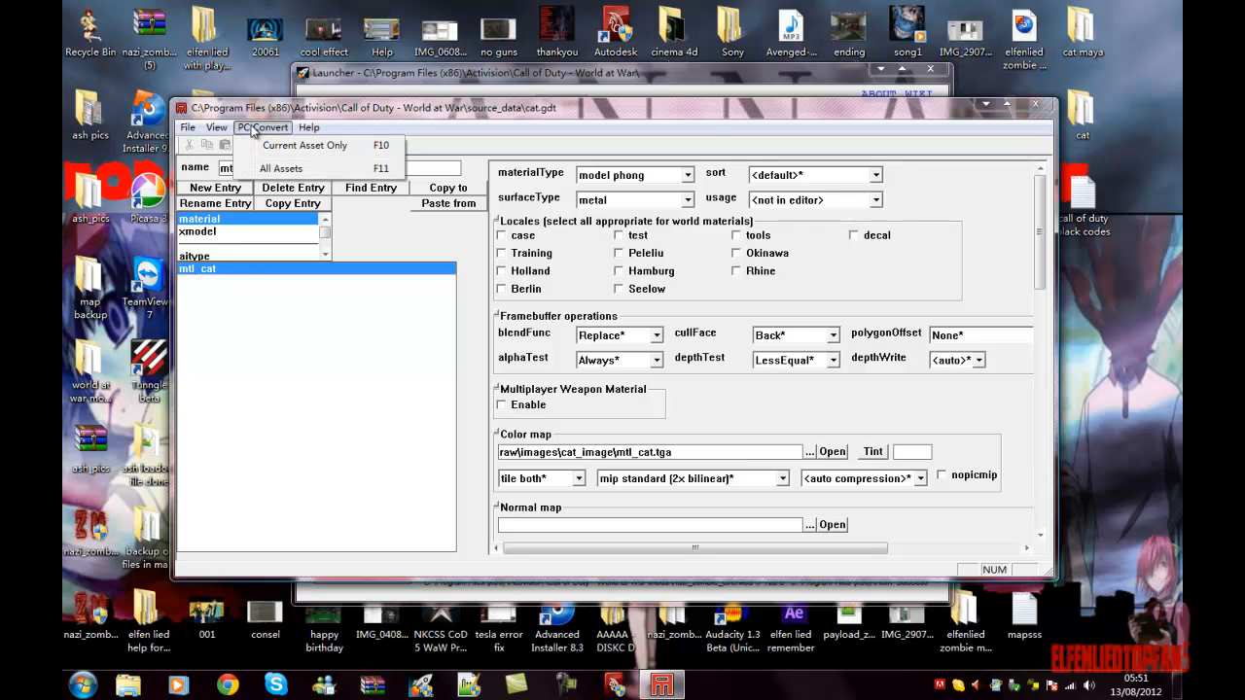
pyautogui.click(292, 146)
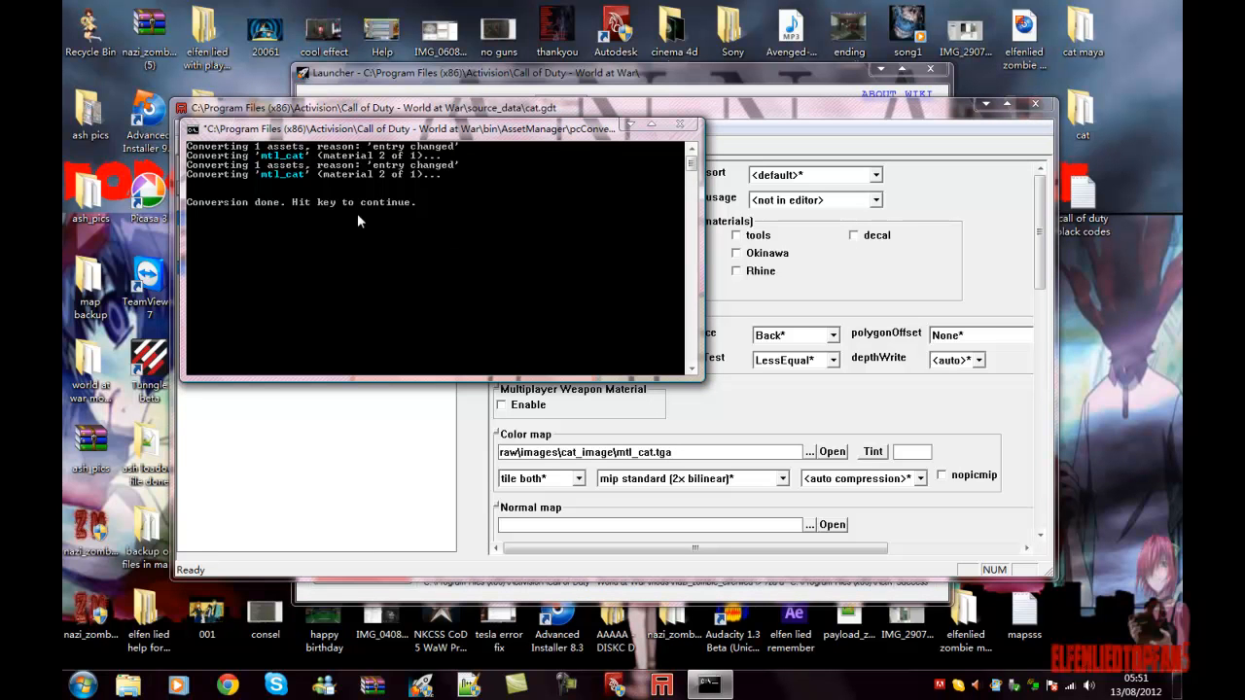
pyautogui.press('Return')
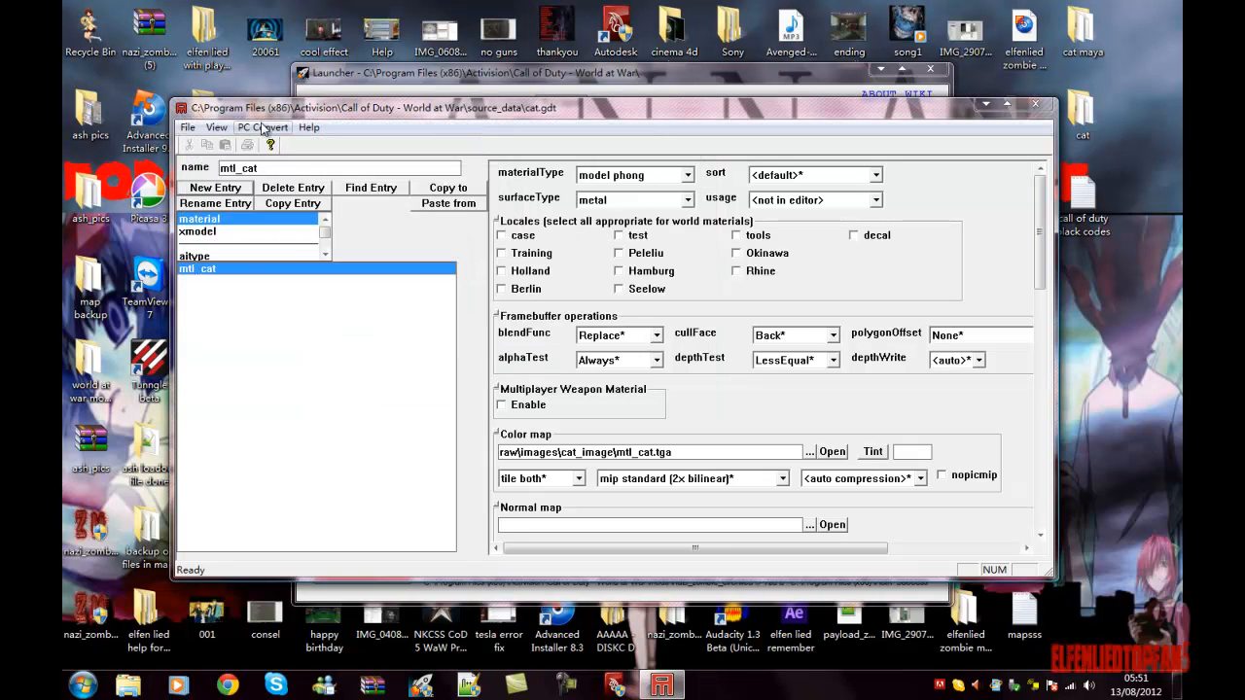
# Delete the existing save_cat entry from the xmodel assets.
pyautogui.click(324, 254)
pyautogui.moveTo(325, 254); pyautogui.dragTo(327, 229)
pyautogui.click(199, 233)
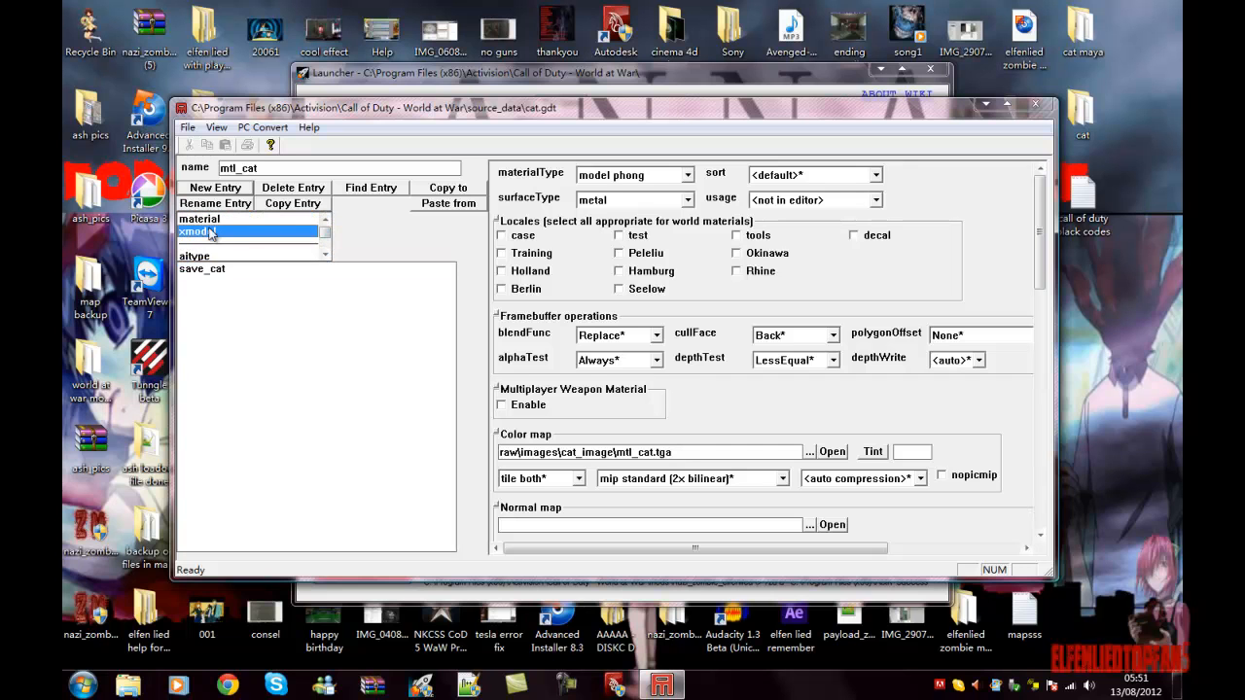
pyautogui.click(198, 269)
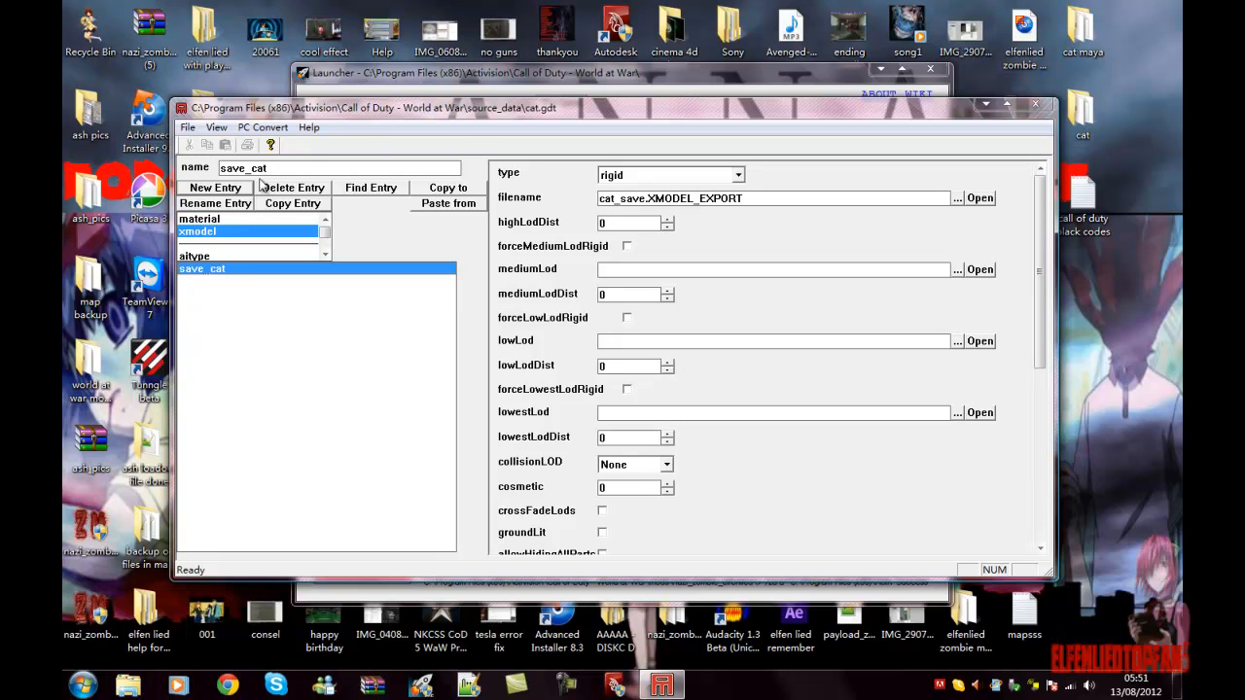
pyautogui.click(296, 190)
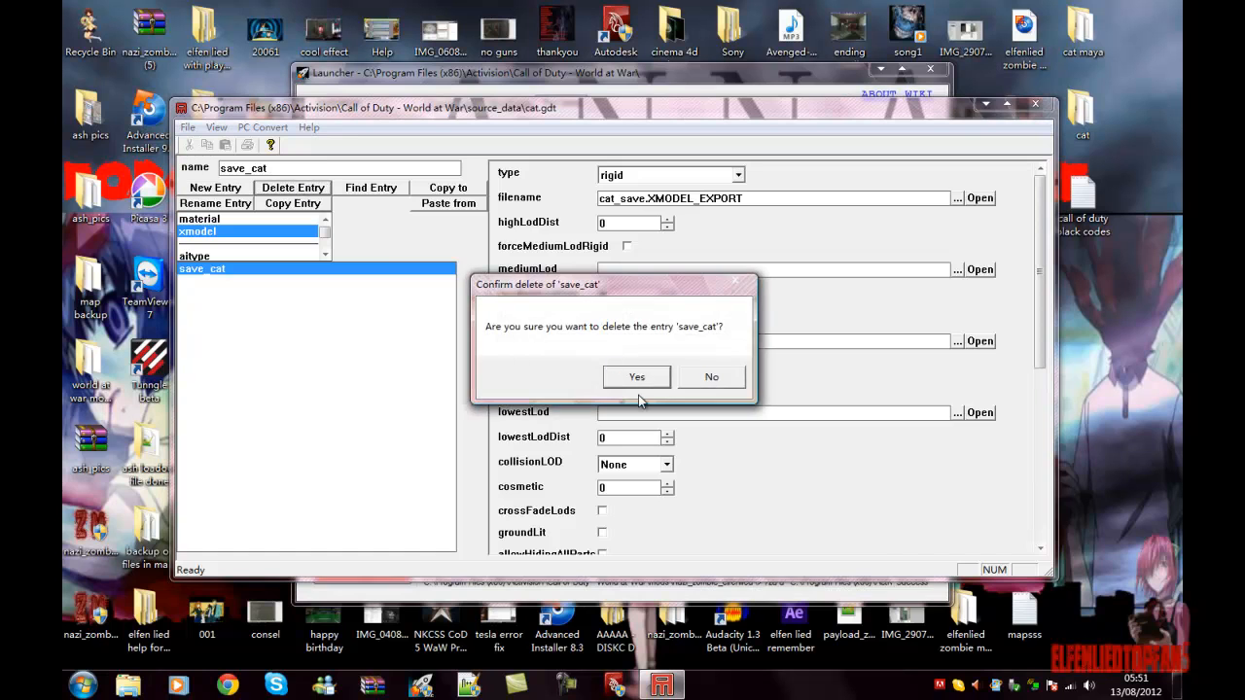
pyautogui.click(635, 379)
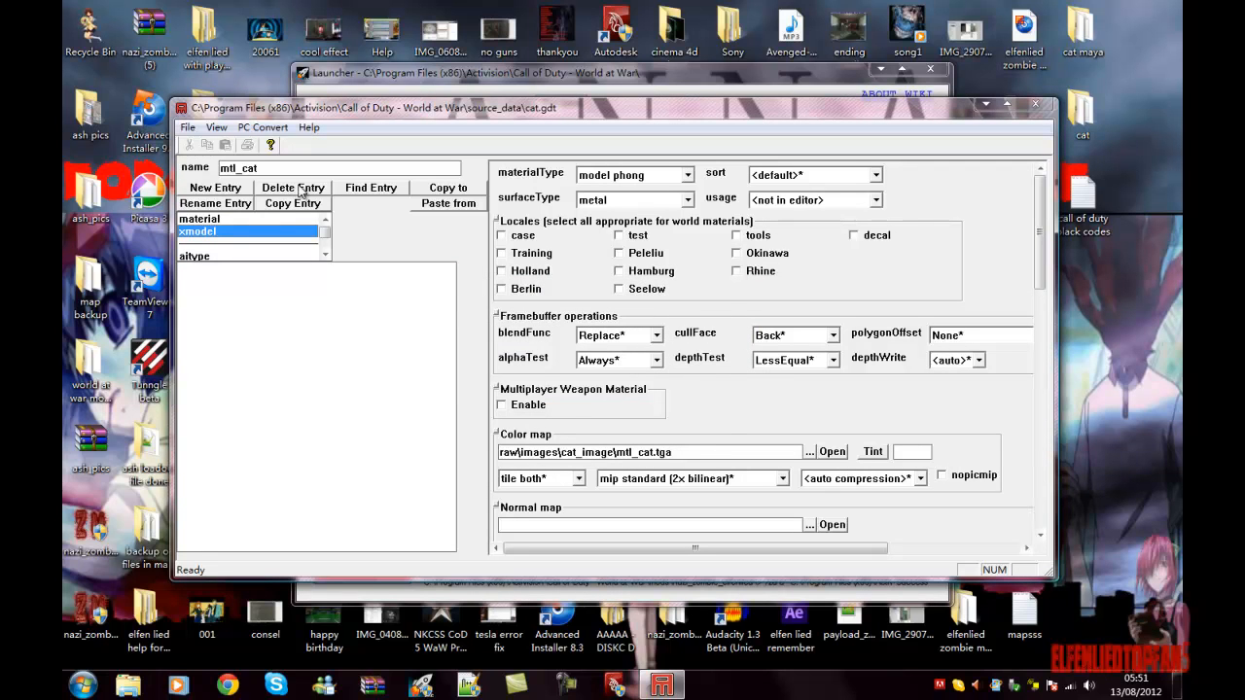
# Create a new xmodel entry named cat_save.
pyautogui.click(231, 188)
pyautogui.moveTo(580, 312); pyautogui.dragTo(444, 306)
pyautogui.press('BackSpace')
pyautogui.write('cat_save')
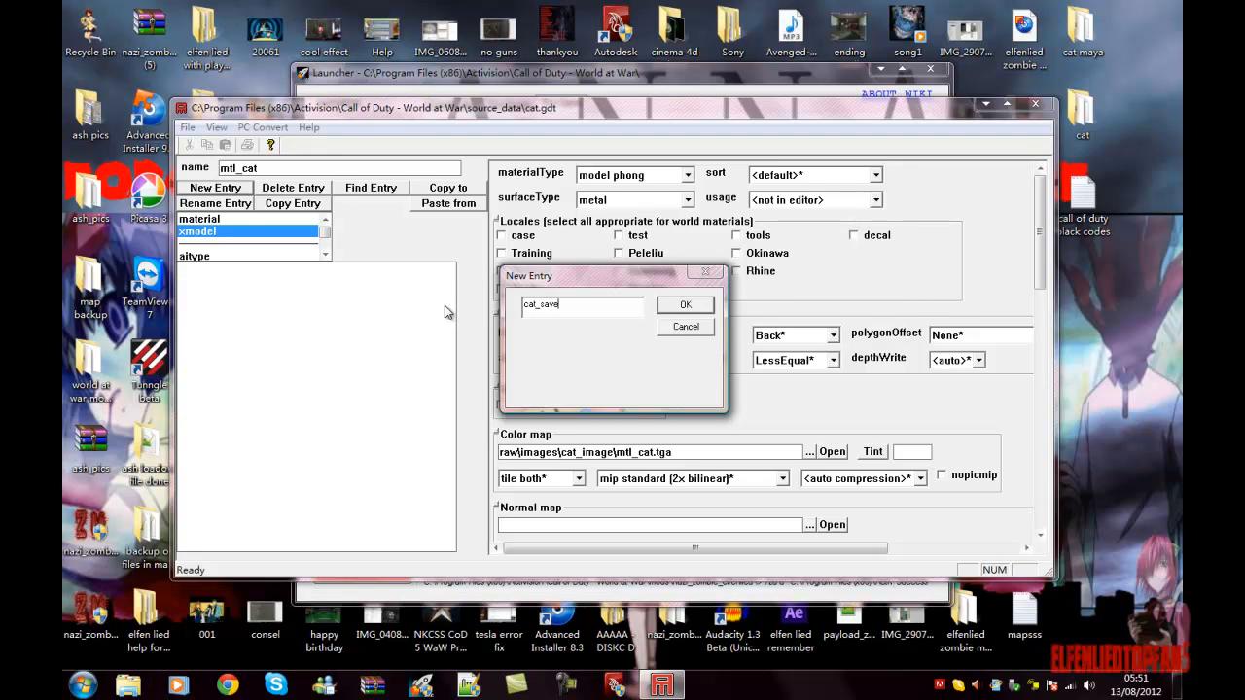
pyautogui.click(678, 305)
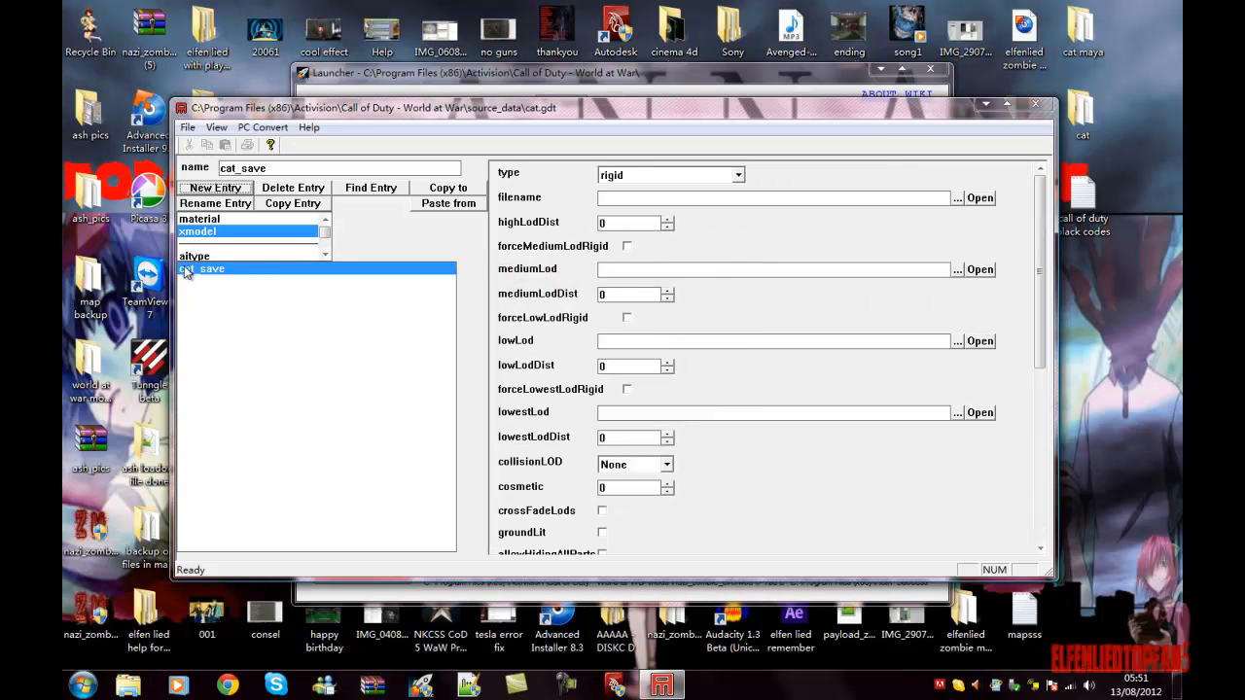
# Start browsing for the cat_save xmodel's filename and look through the game's raw folder.
pyautogui.click(956, 199)
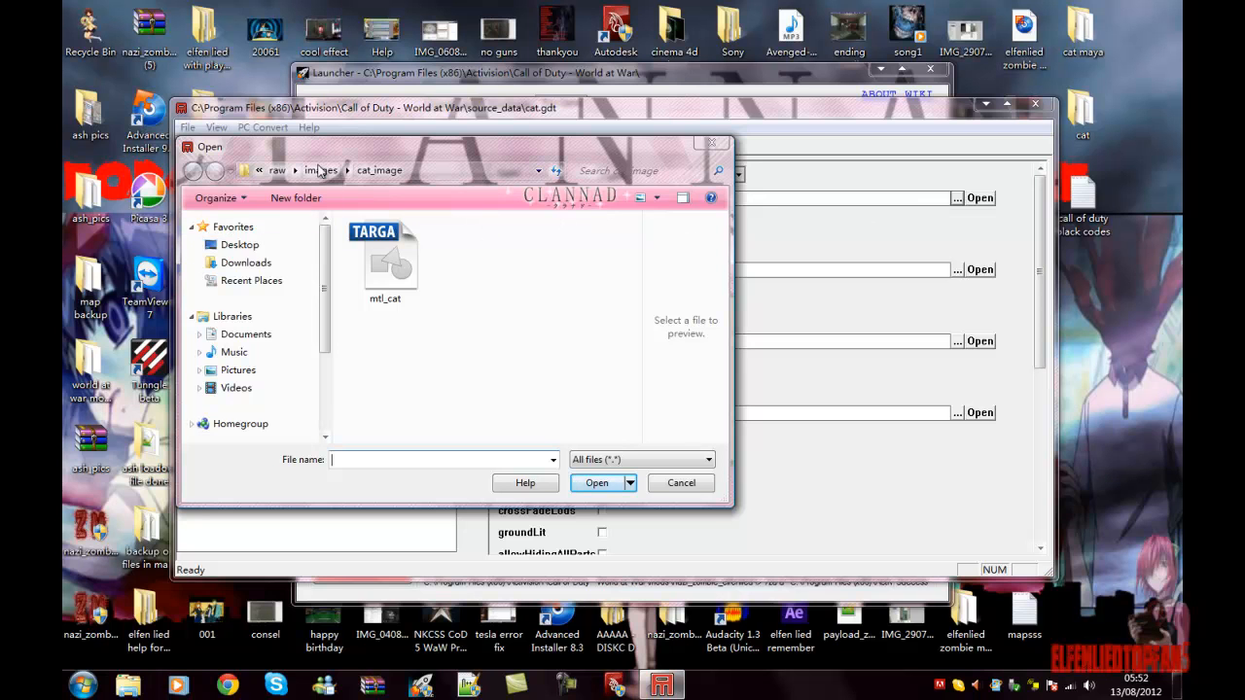
pyautogui.click(277, 171)
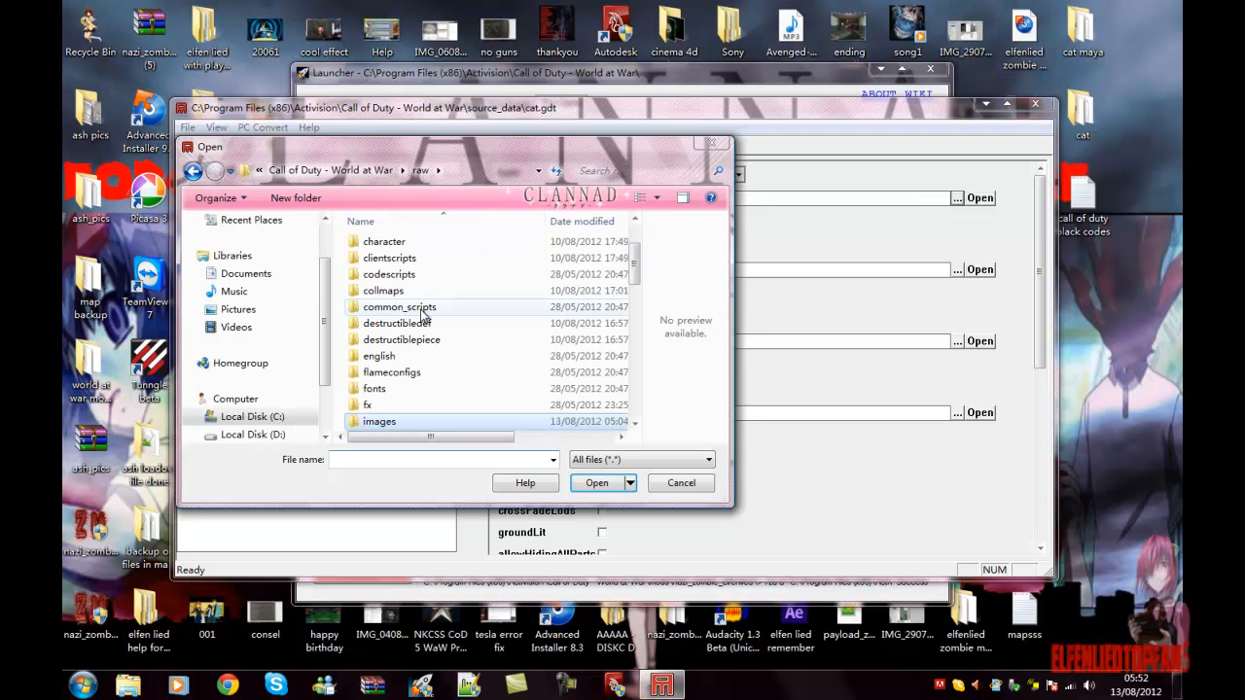
pyautogui.scroll(-4, 425, 312)
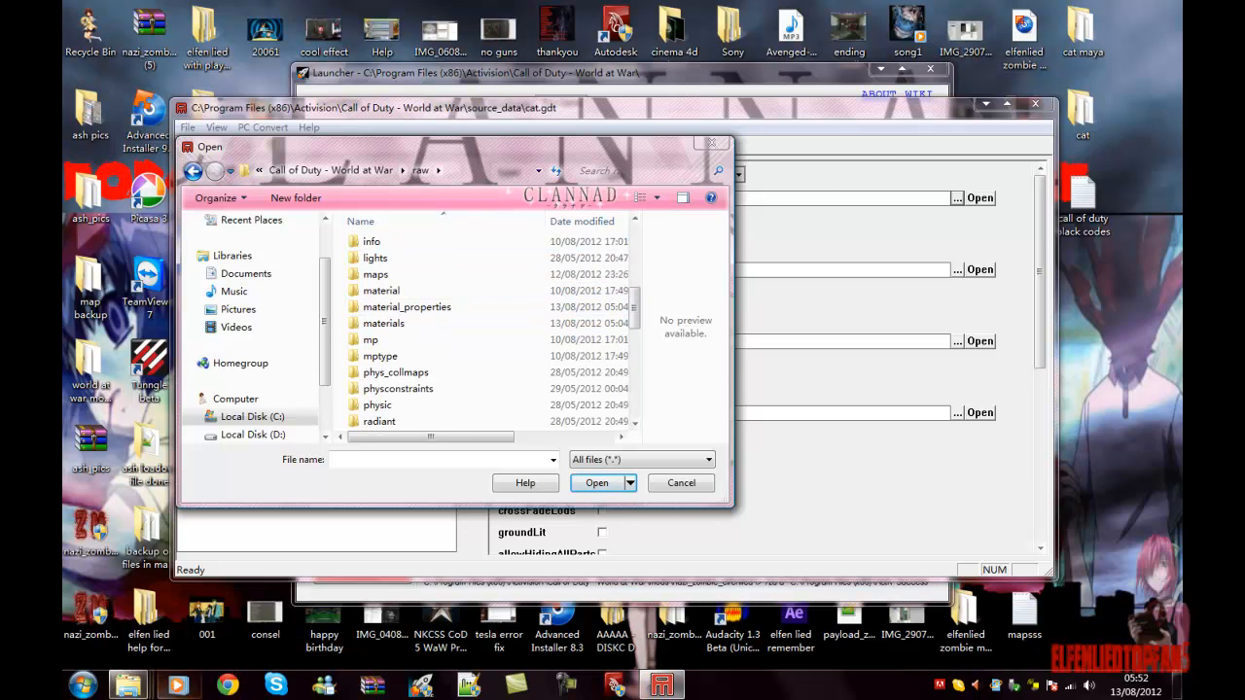
# Switch to the open model_export folder window, move it aside and open the cat maya folder from the desktop.
pyautogui.moveTo(127, 686)
pyautogui.moveTo(523, 586)
pyautogui.moveTo(614, 579)
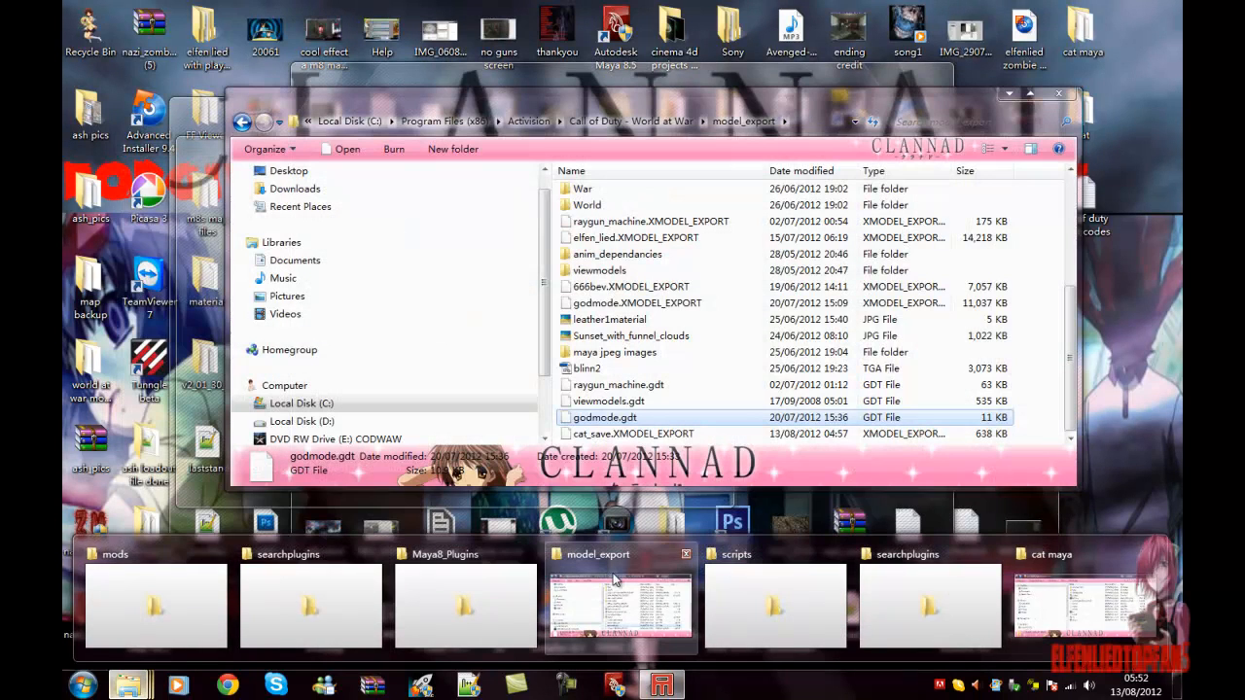
pyautogui.click(614, 580)
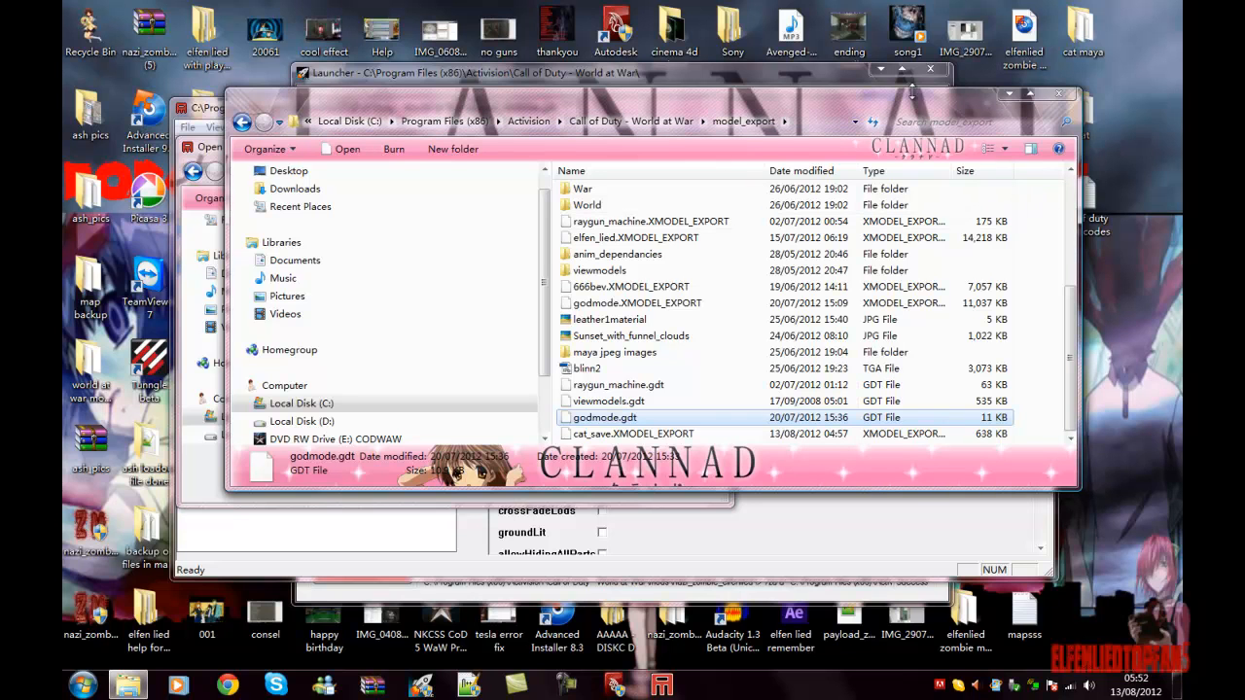
pyautogui.moveTo(897, 104); pyautogui.dragTo(818, 94)
pyautogui.click(1070, 115)
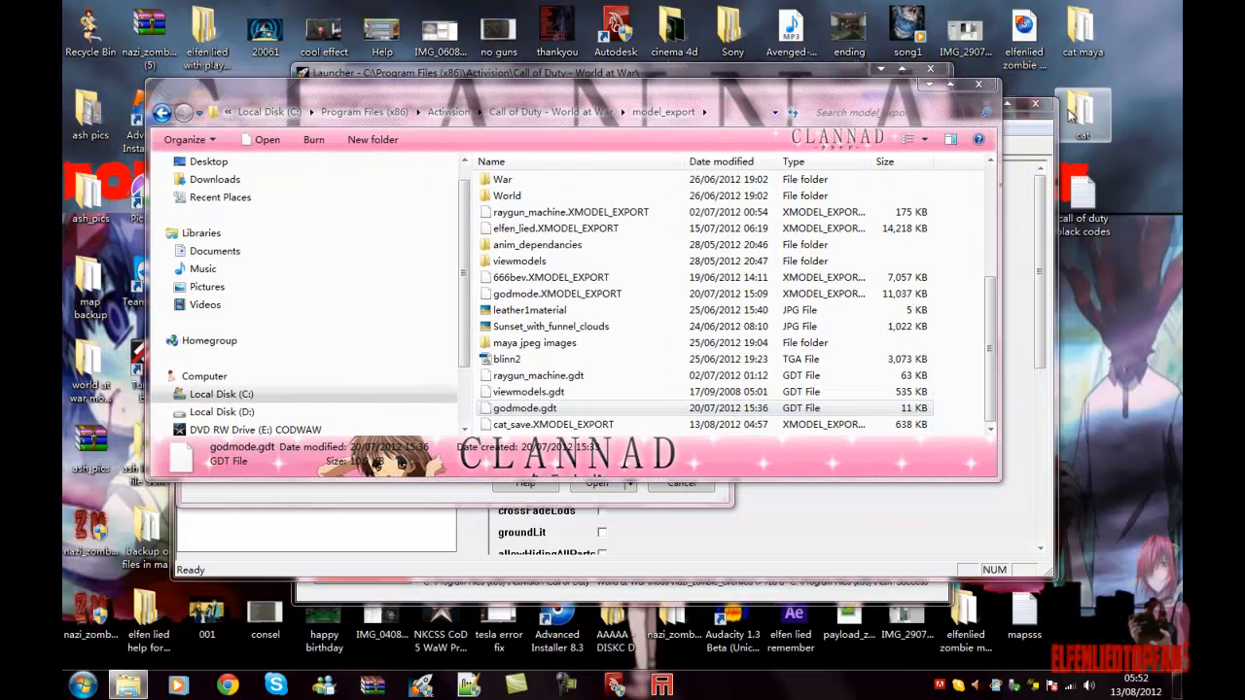
pyautogui.doubleClick(1069, 114)
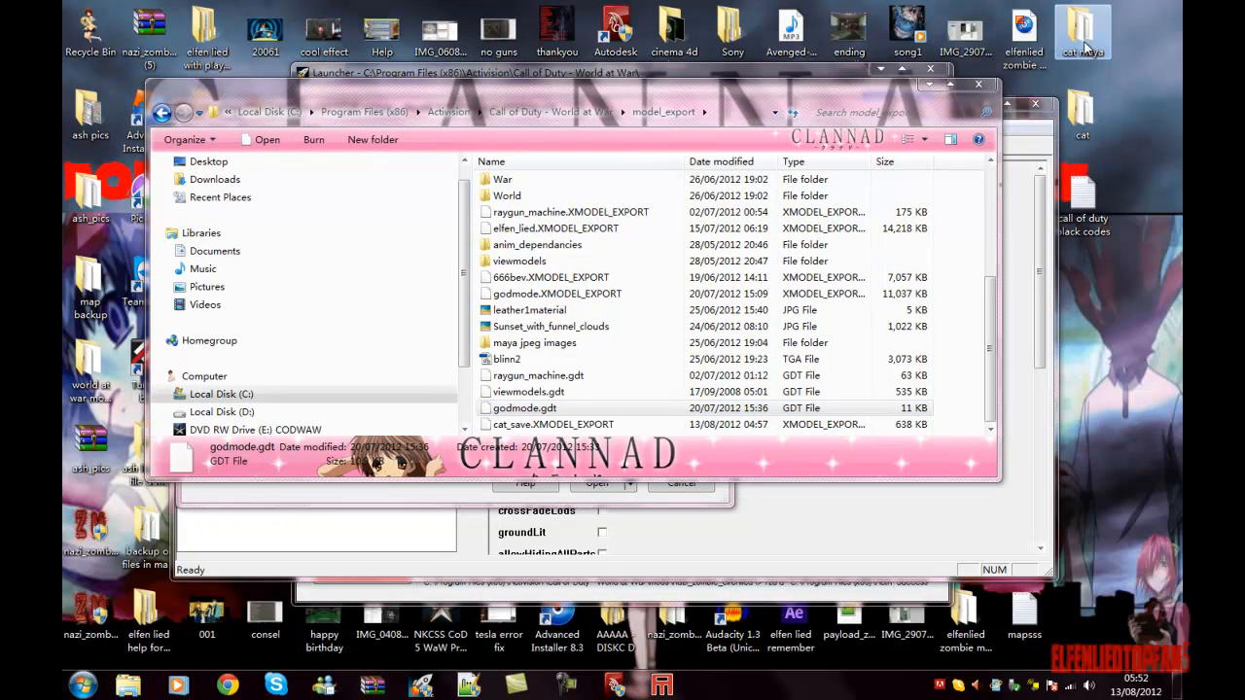
# Rename the exported cat save.XMODEL_EXPORT file in the cat maya folder as cat_save.XMODEL_EXPORT.
pyautogui.click(685, 288)
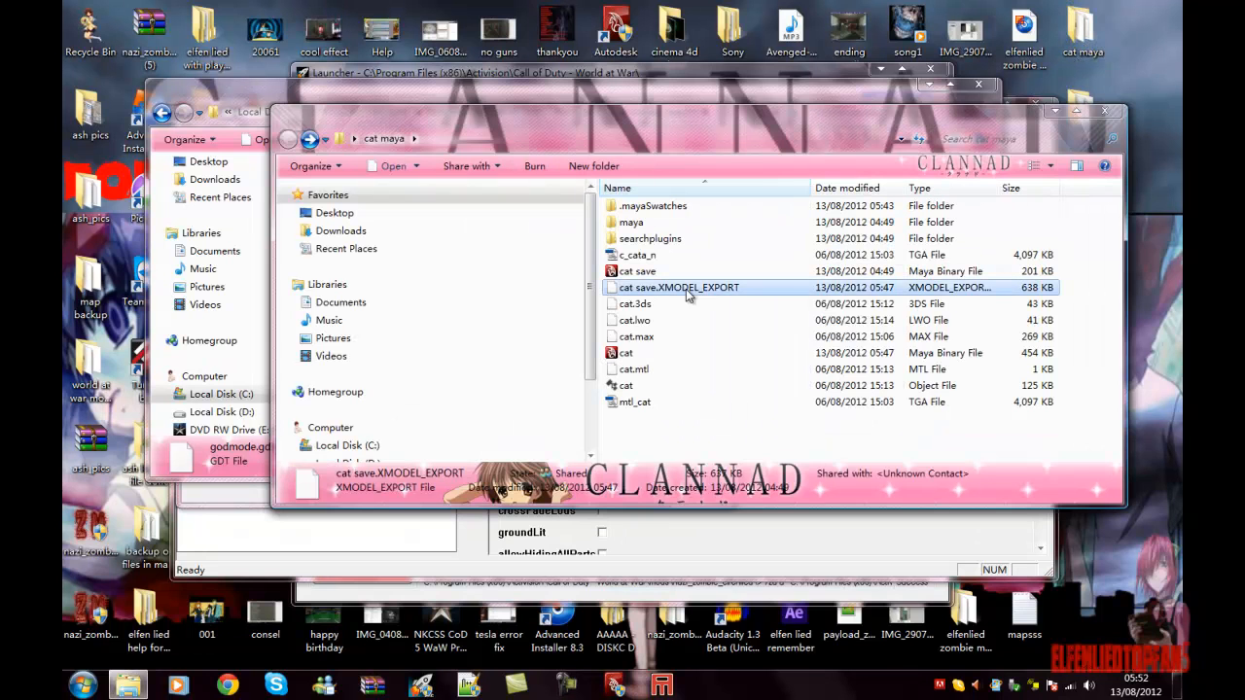
pyautogui.rightClick(686, 288)
pyautogui.click(745, 617)
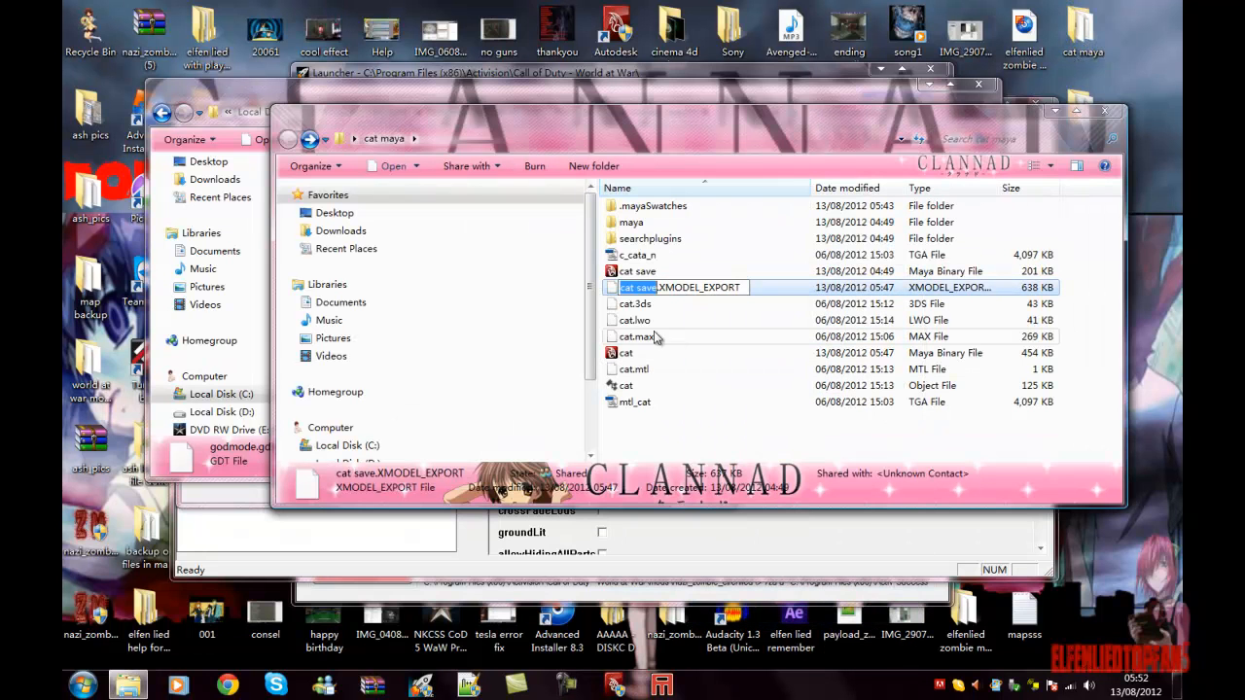
pyautogui.click(637, 290)
pyautogui.press('BackSpace')
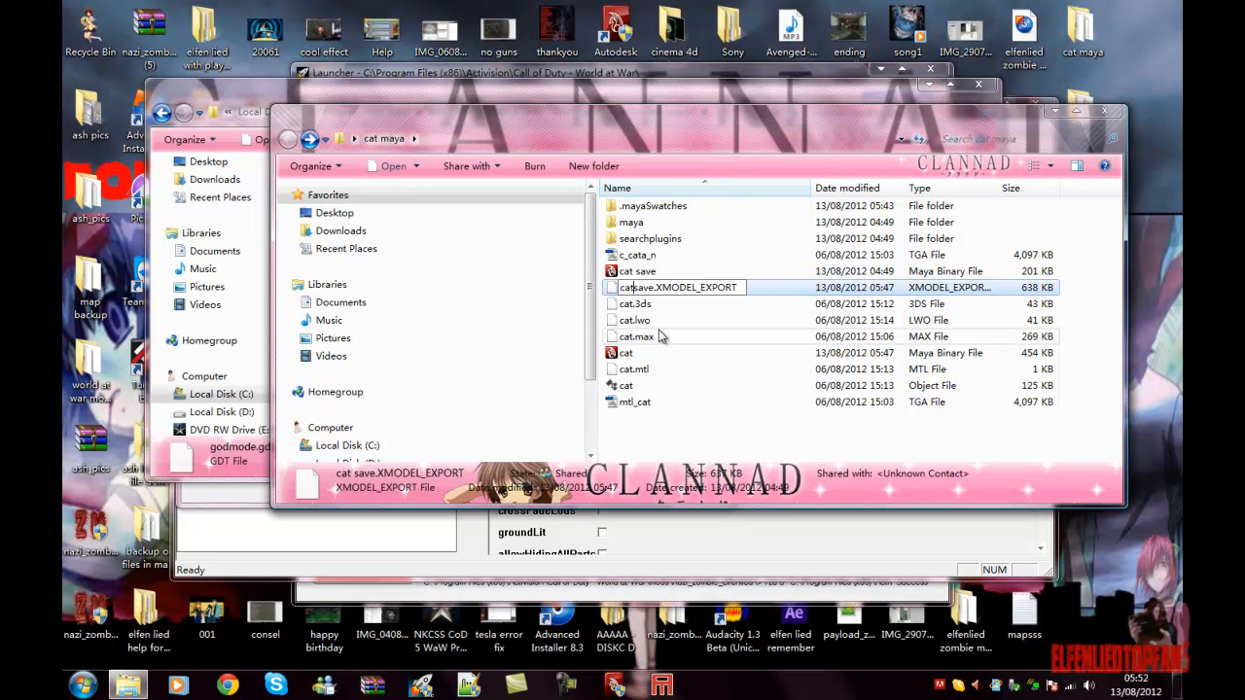
pyautogui.write('_')
pyautogui.click(768, 432)
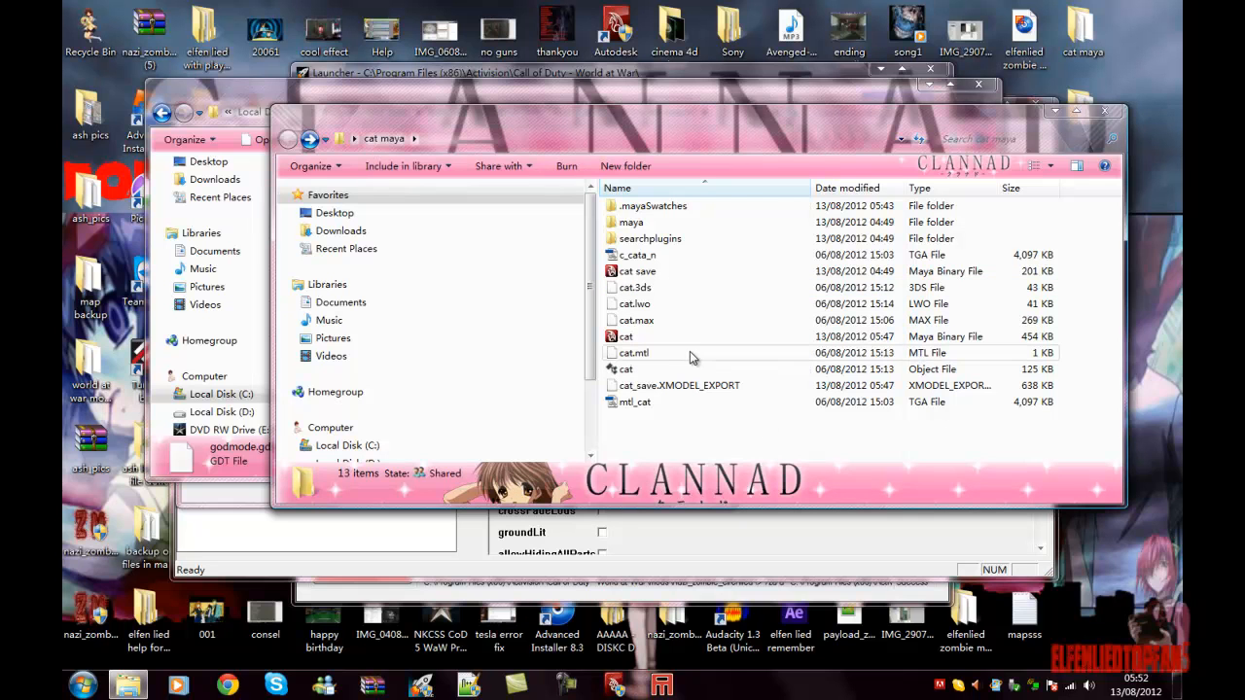
# Copy cat_save.XMODEL_EXPORT into the model_export folder, replacing the existing file, and close that folder window.
pyautogui.click(688, 387)
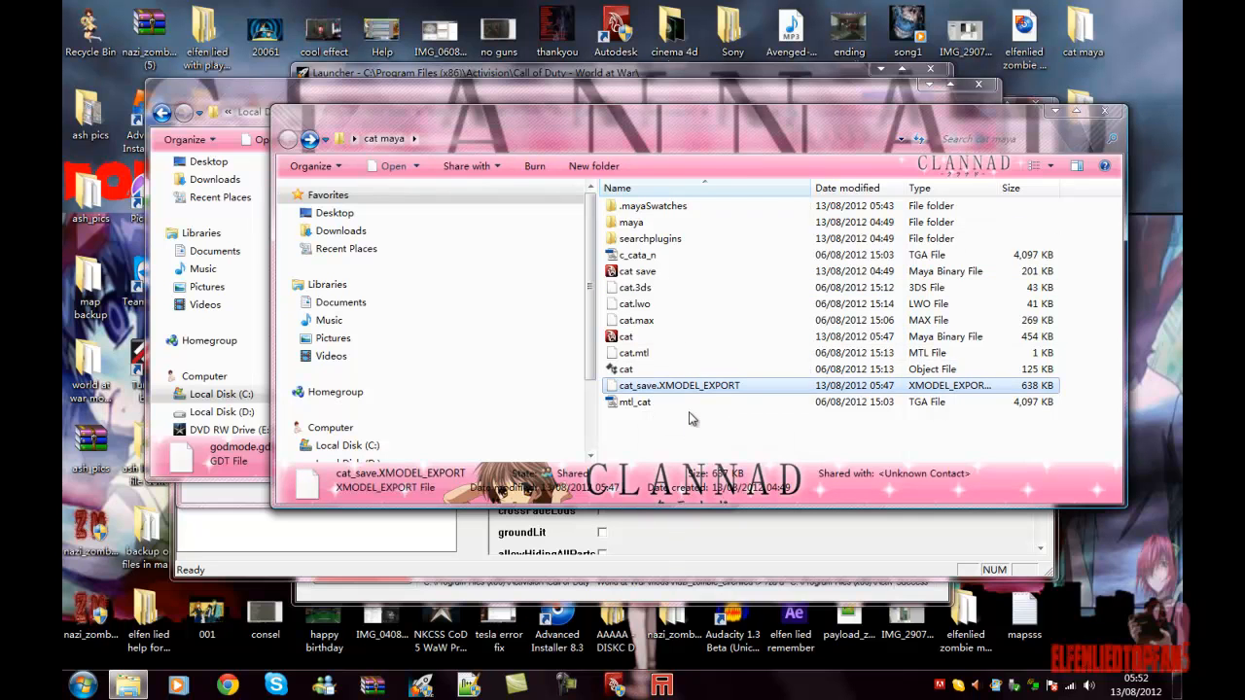
pyautogui.rightClick(690, 393)
pyautogui.click(730, 295)
pyautogui.click(251, 108)
pyautogui.hotkey('ctrl', 'v')
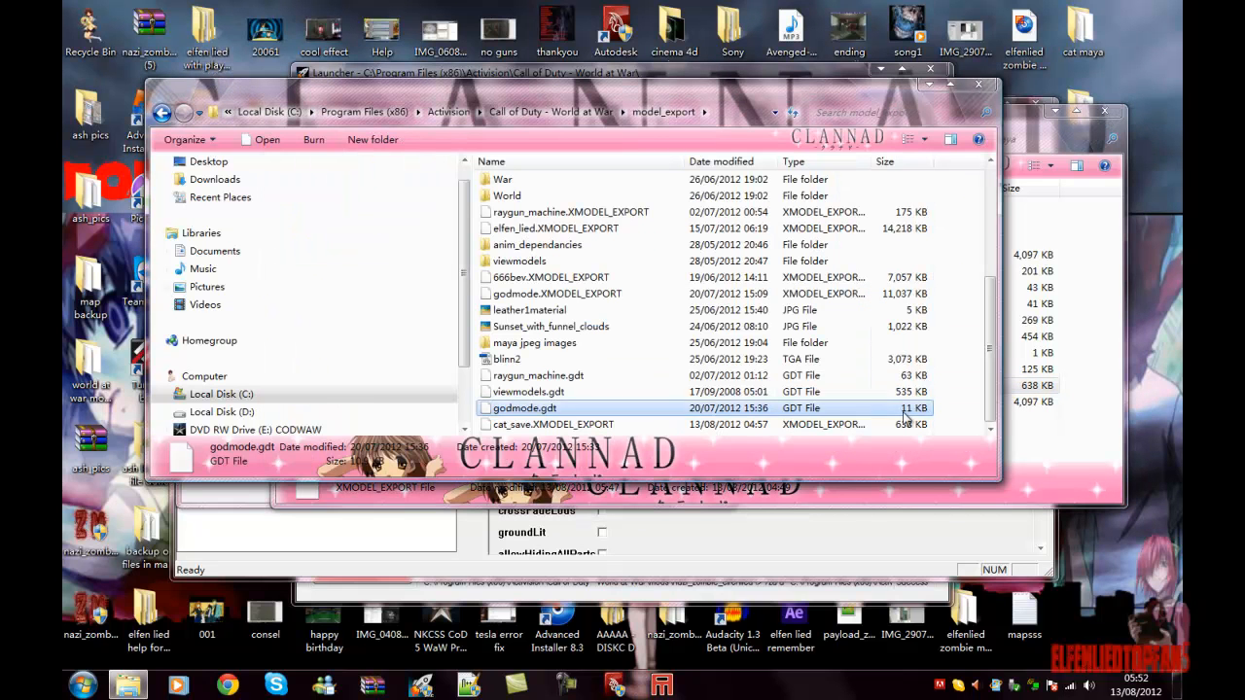
pyautogui.rightClick(948, 389)
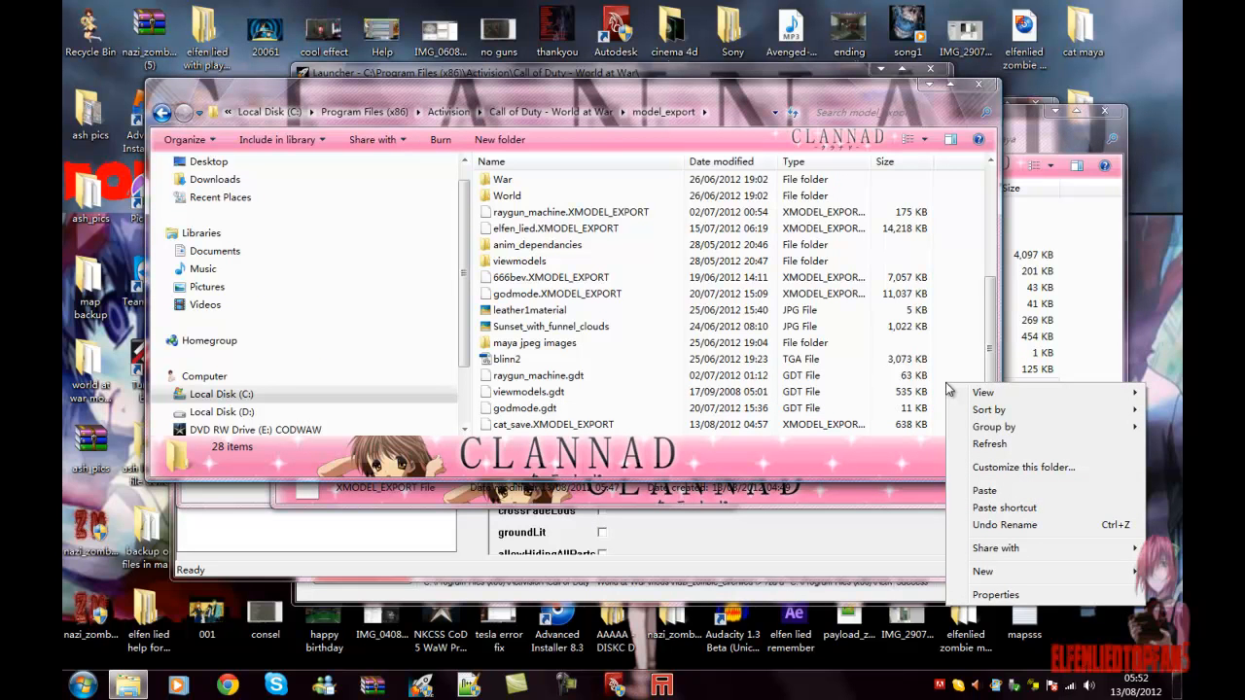
pyautogui.click(988, 490)
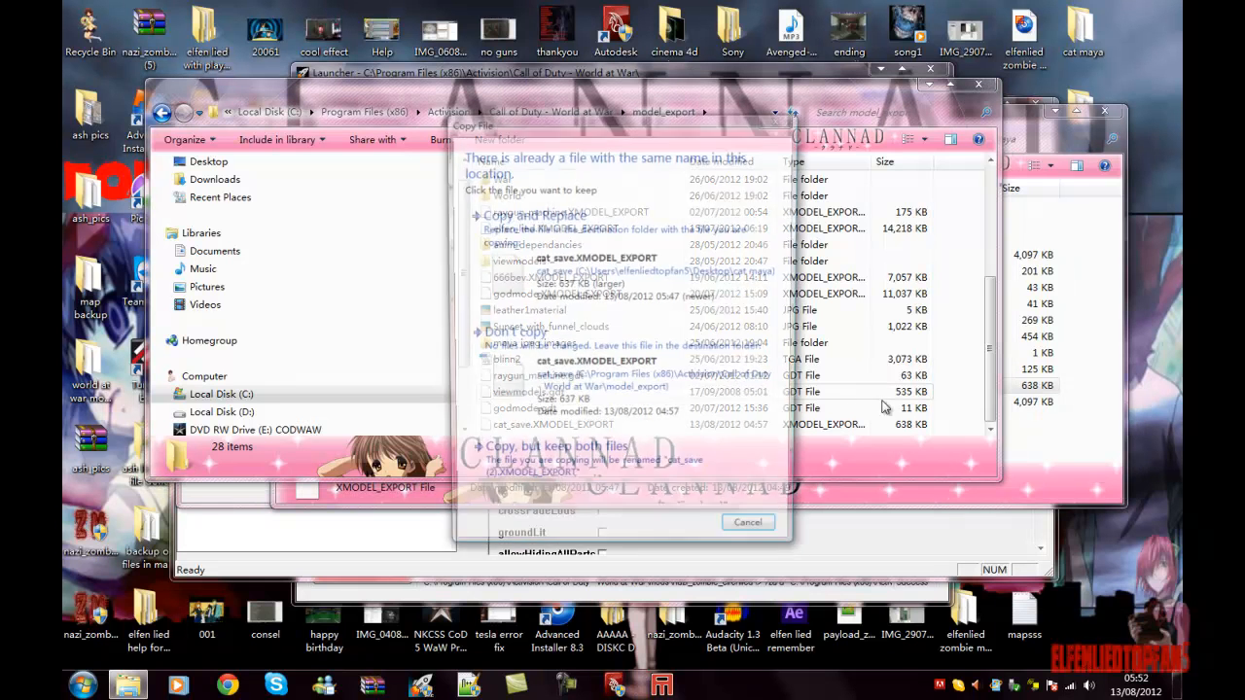
pyautogui.click(617, 297)
pyautogui.click(601, 407)
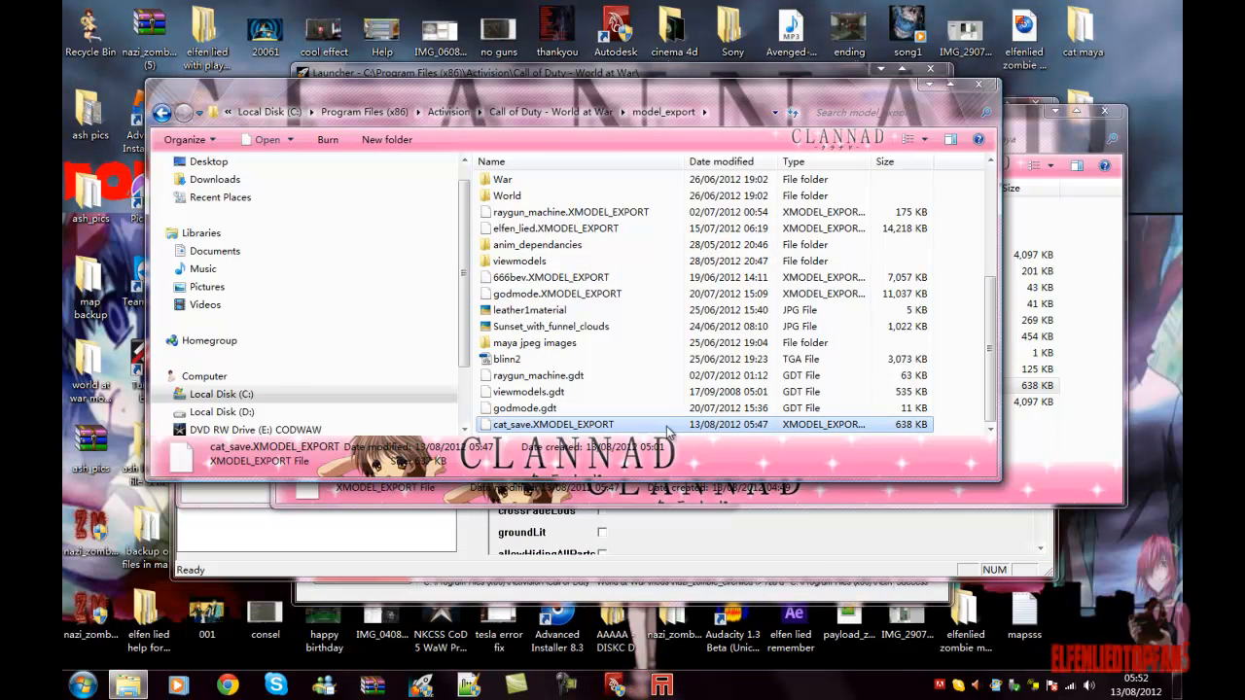
pyautogui.click(979, 85)
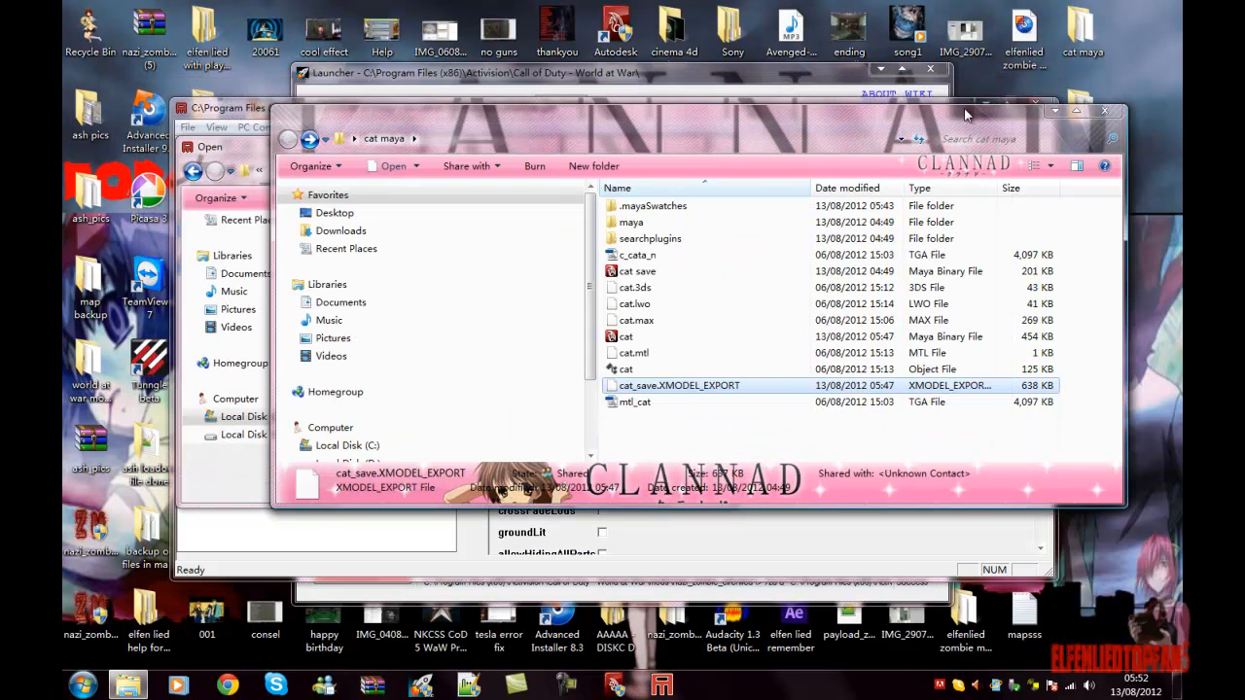
# Return to the Asset Manager's file browser and set the xmodel's filename to cat_save.XMODEL_EXPORT from the model_export folder.
pyautogui.click(215, 141)
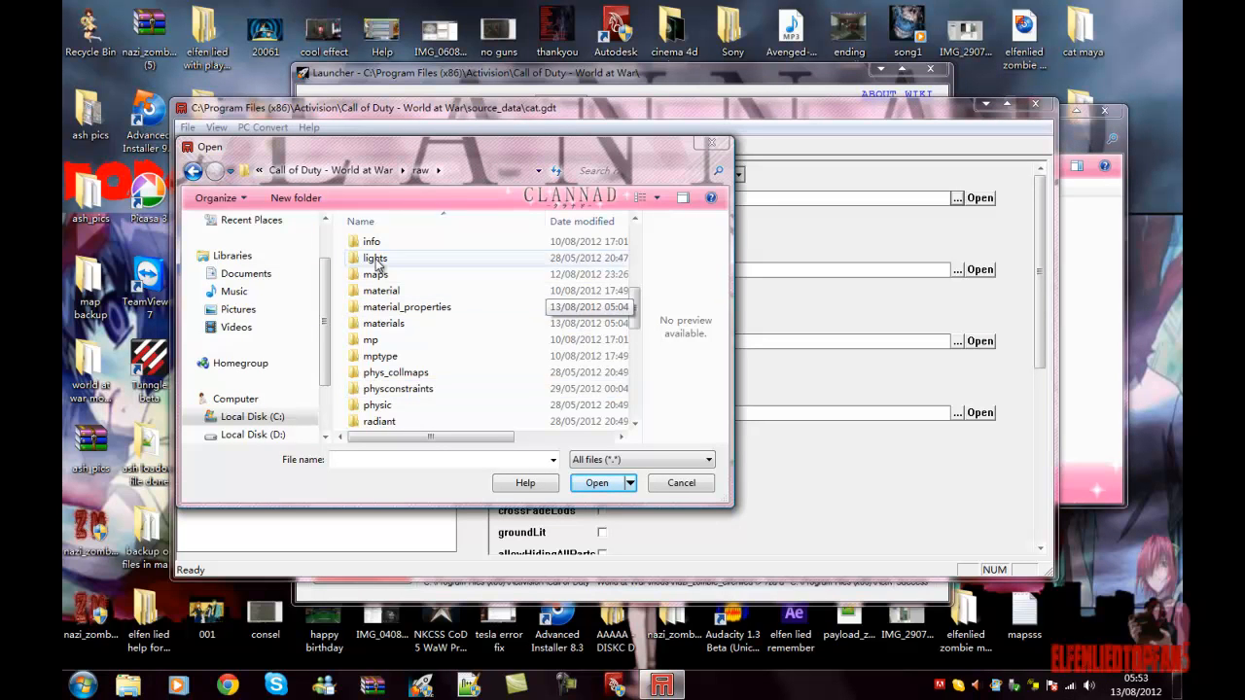
pyautogui.click(365, 171)
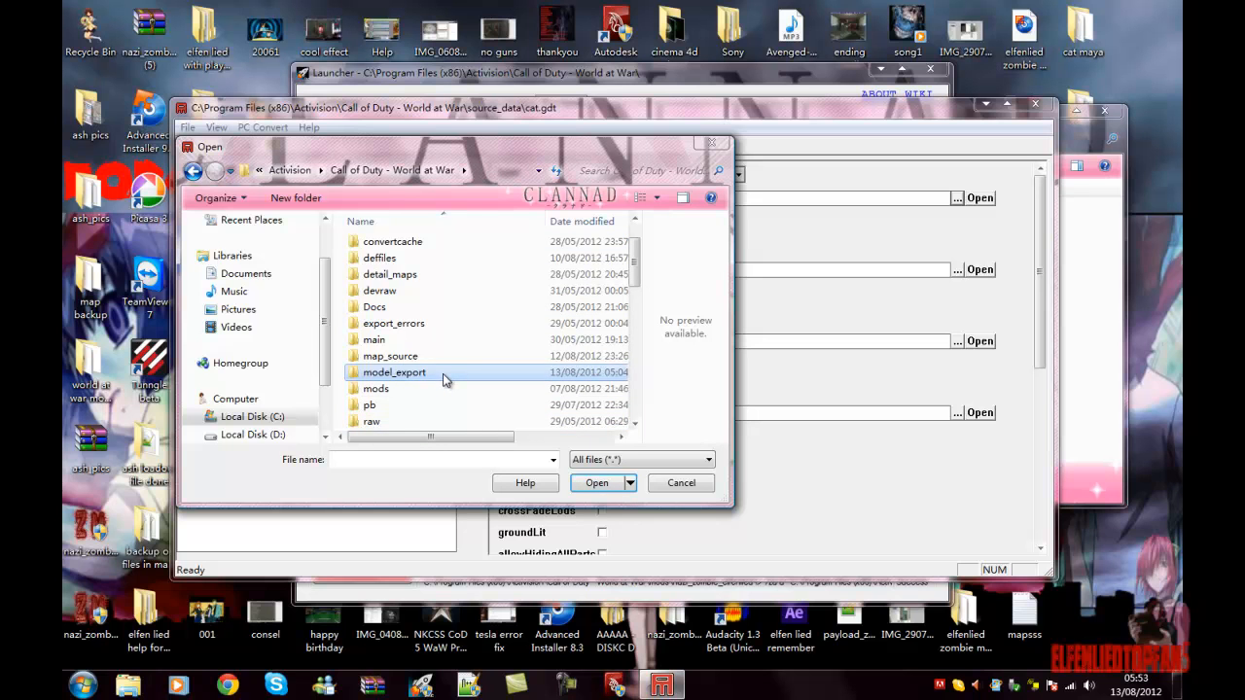
pyautogui.doubleClick(442, 375)
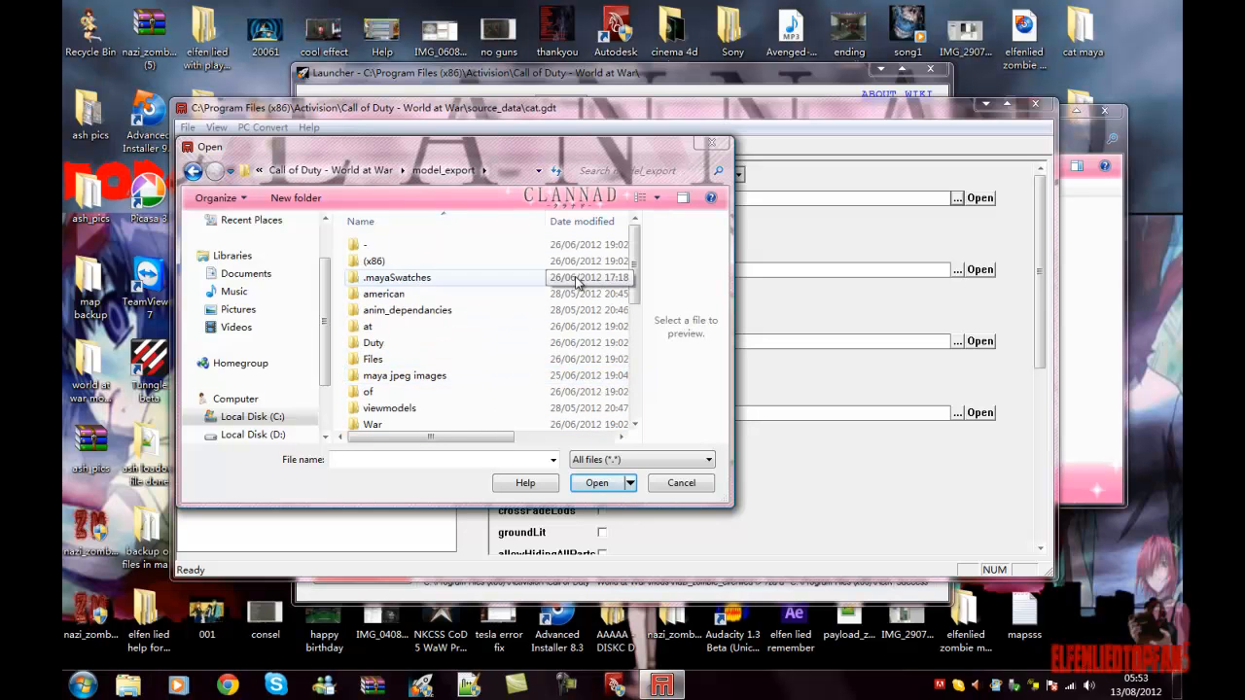
pyautogui.scroll(-4, 467, 267)
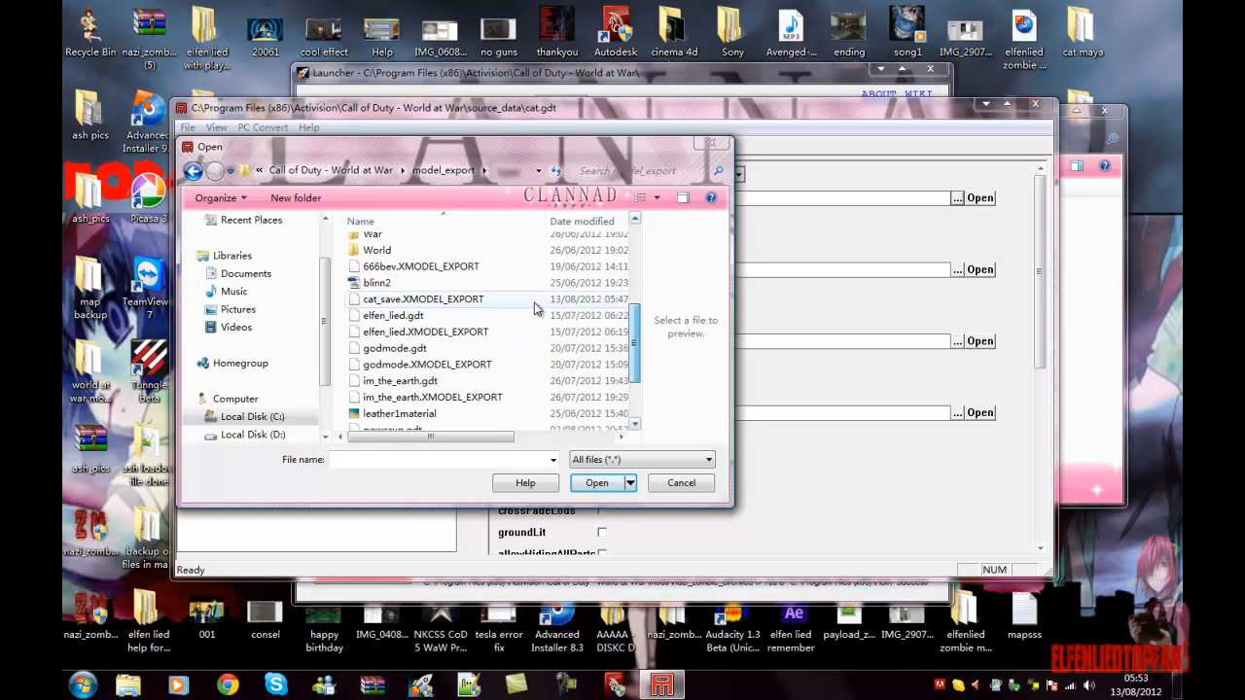
pyautogui.scroll(-1, 480, 331)
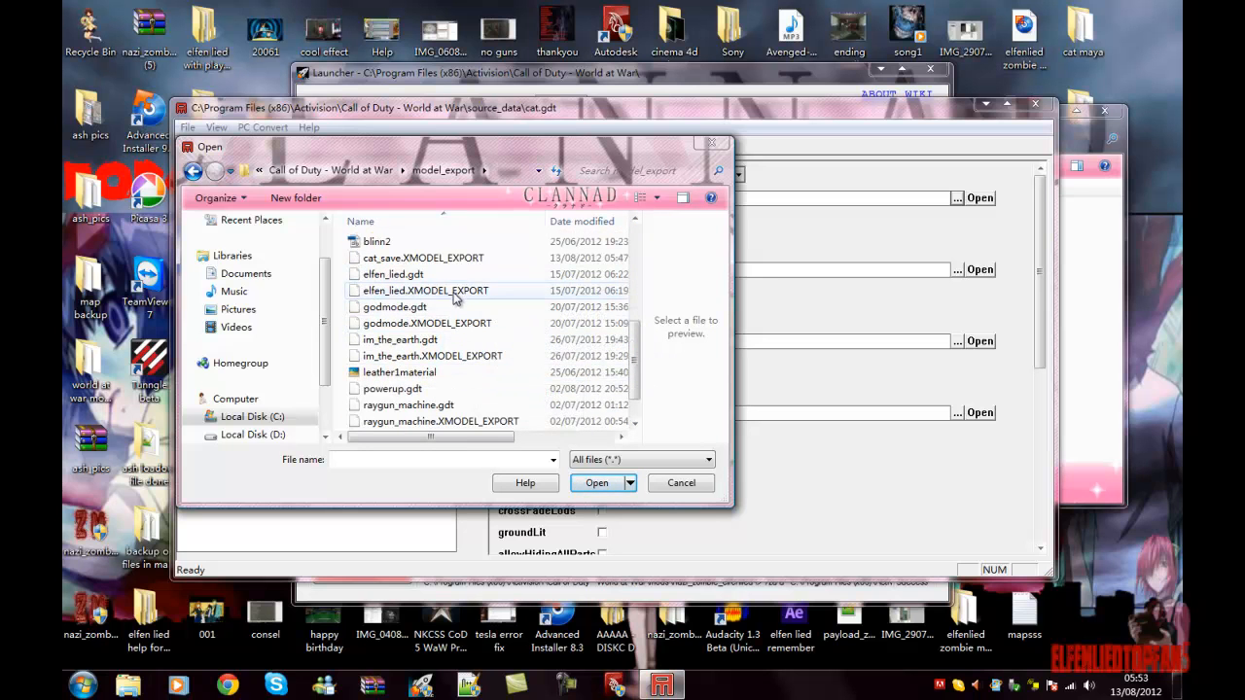
pyautogui.scroll(-1, 457, 306)
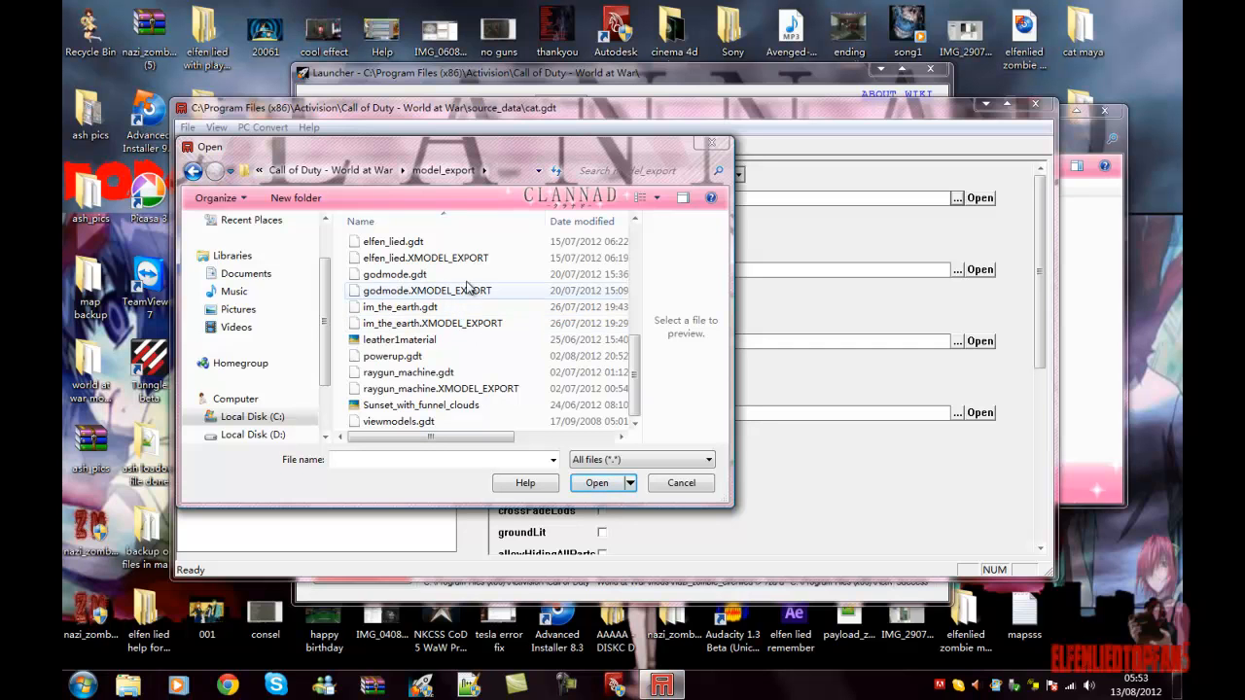
pyautogui.scroll(1, 470, 292)
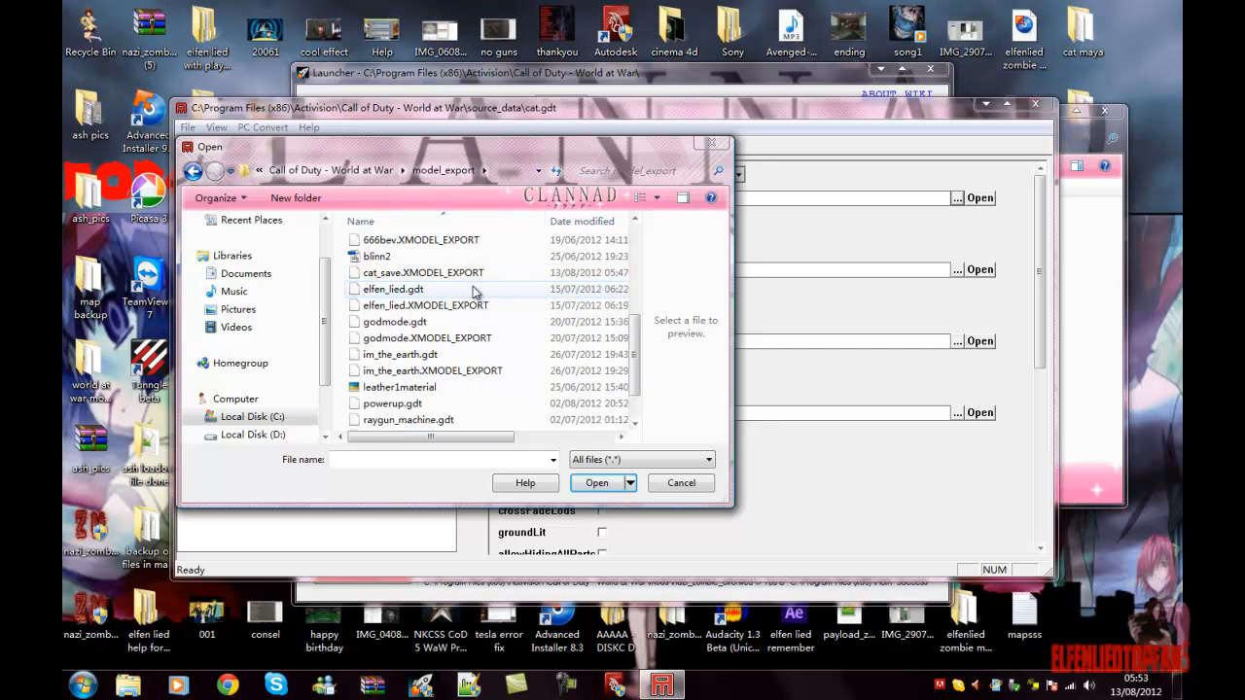
pyautogui.click(473, 275)
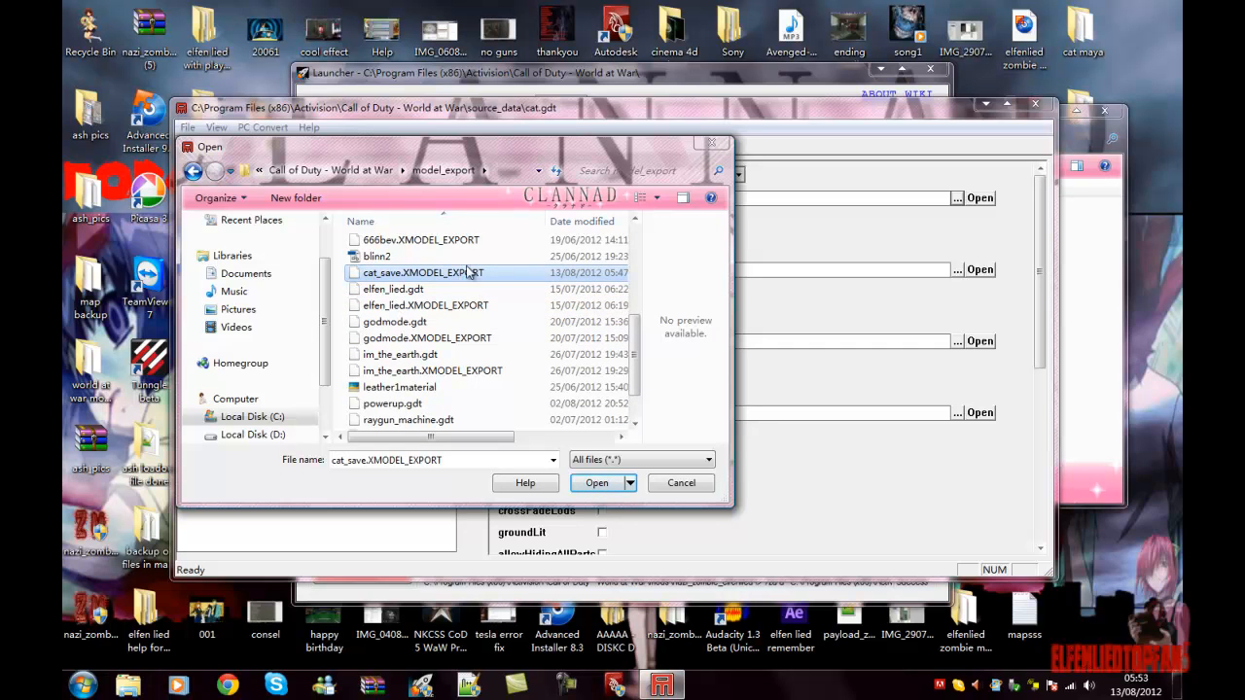
pyautogui.click(592, 484)
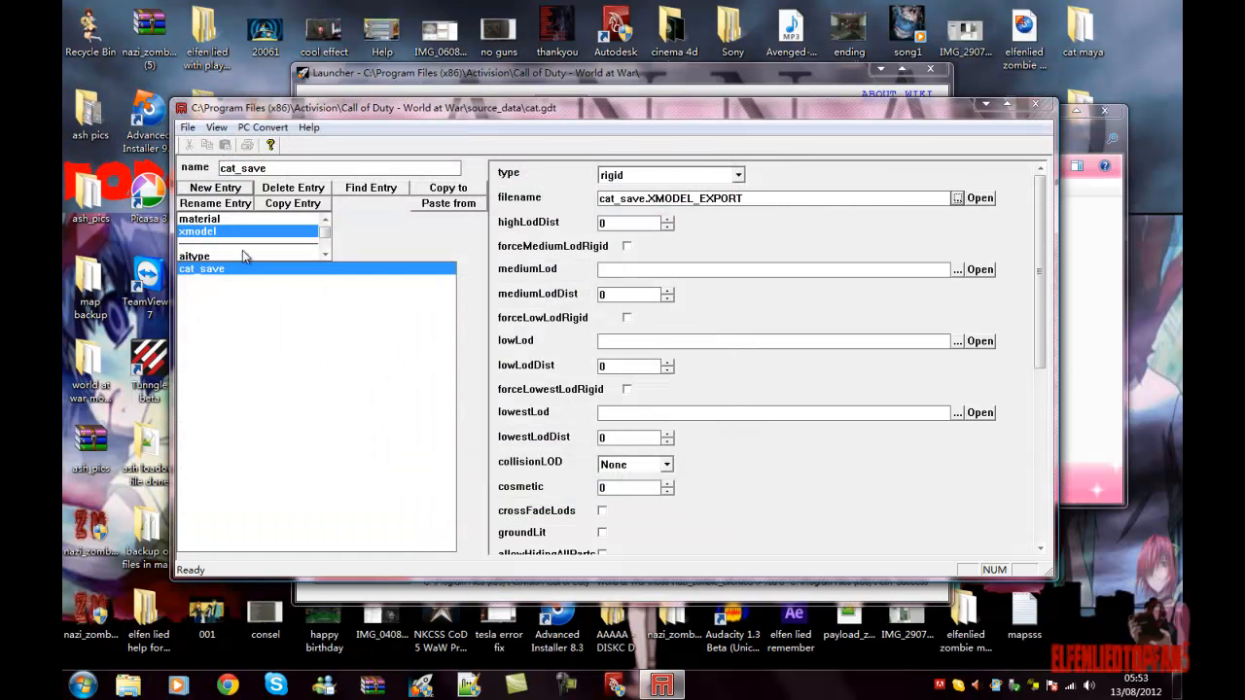
# Run the PC conversion for the current cat_save asset only, dismiss the finished converter and close the Asset Manager.
pyautogui.click(262, 127)
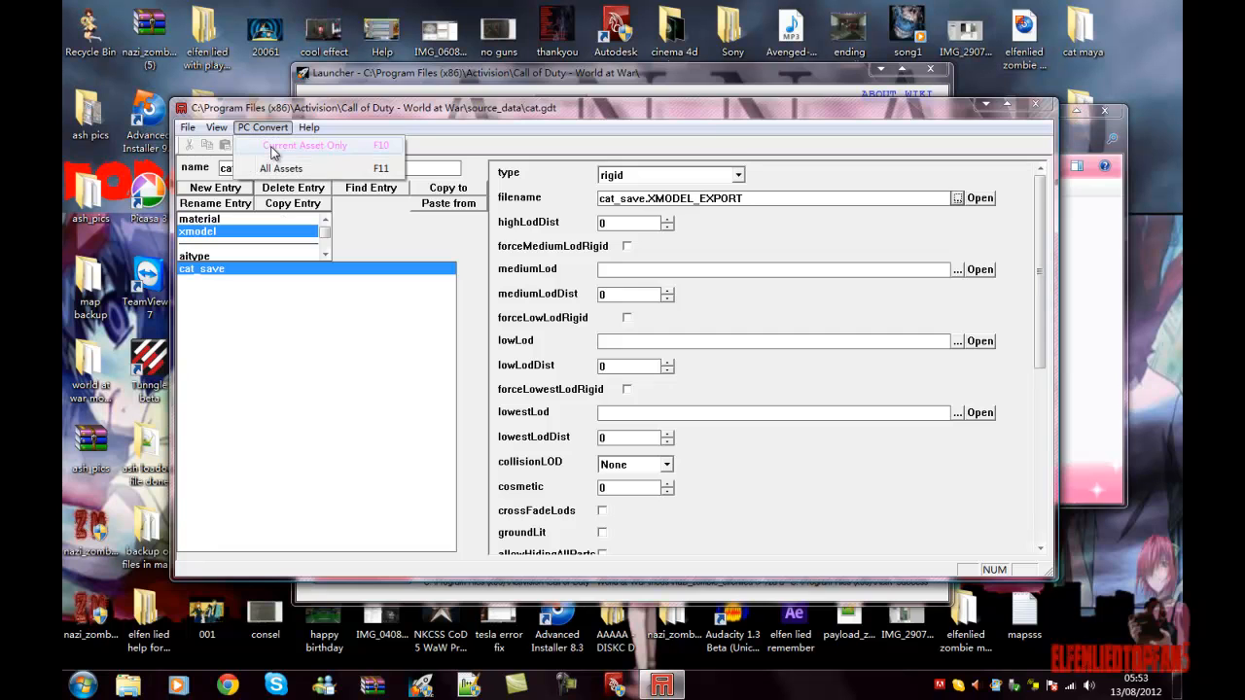
pyautogui.click(272, 147)
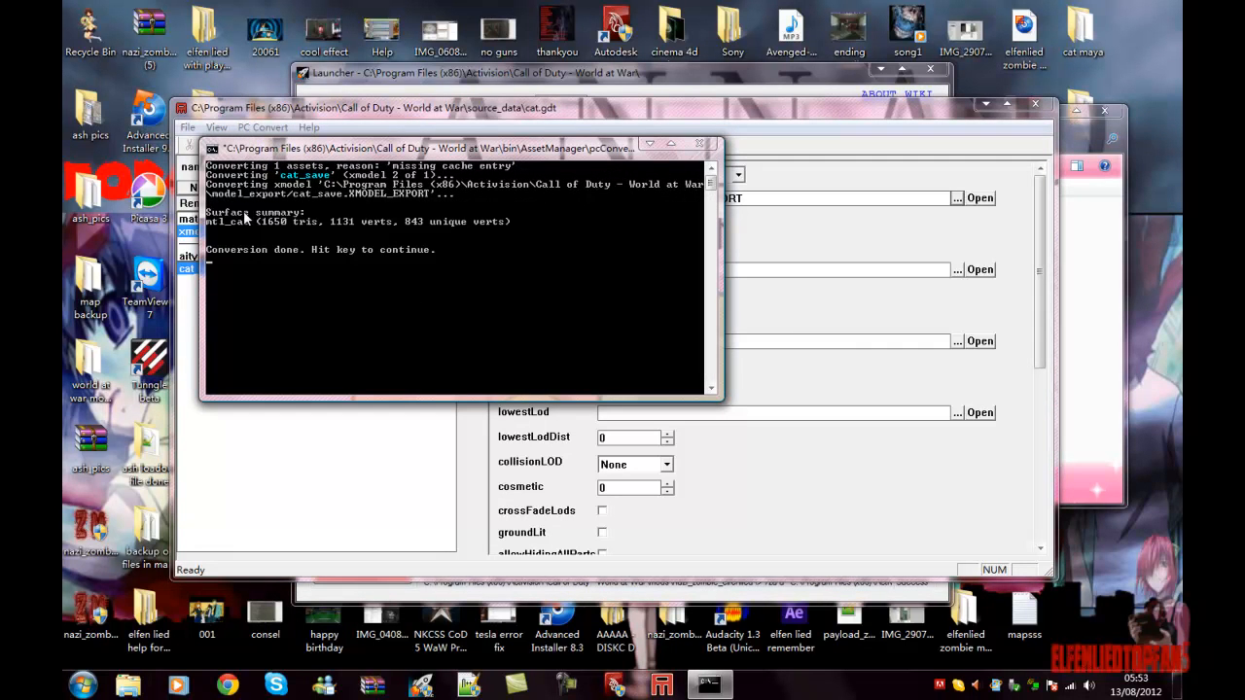
pyautogui.press('Return')
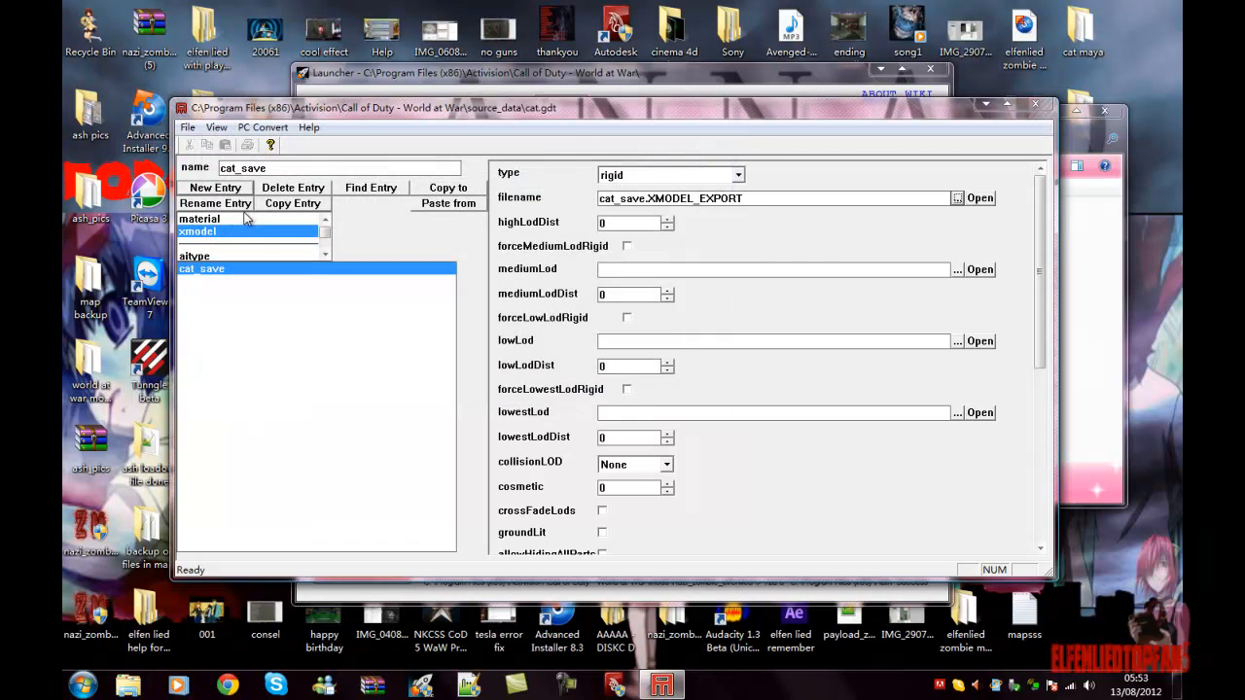
pyautogui.click(1039, 109)
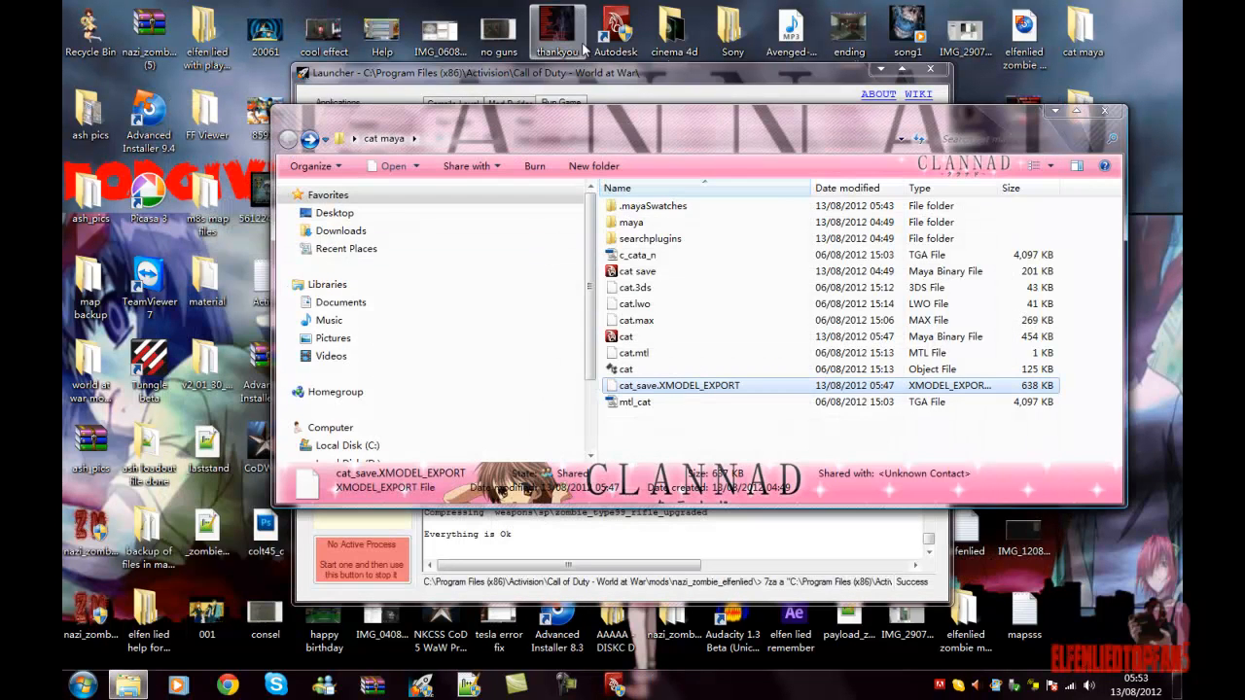
# Launch the Asset Viewer from the Launcher, filter the models by "cat" and inspect the cat_save model up close.
pyautogui.click(583, 76)
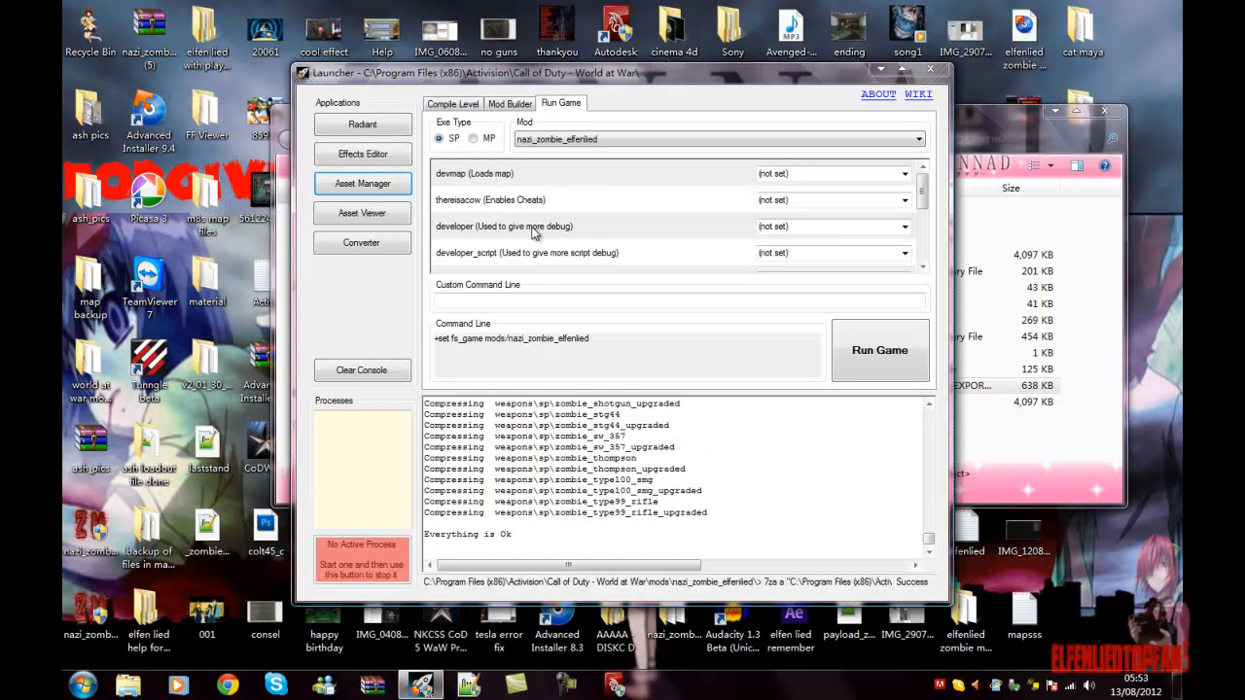
pyautogui.click(361, 216)
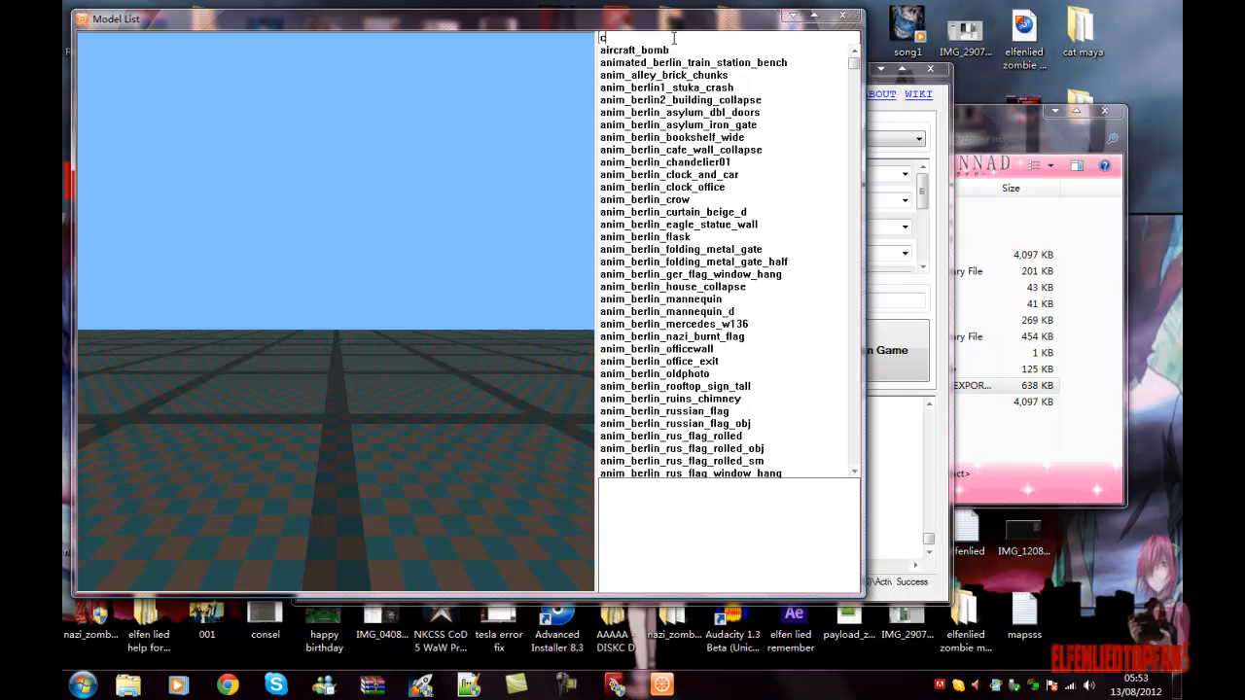
pyautogui.write('at')
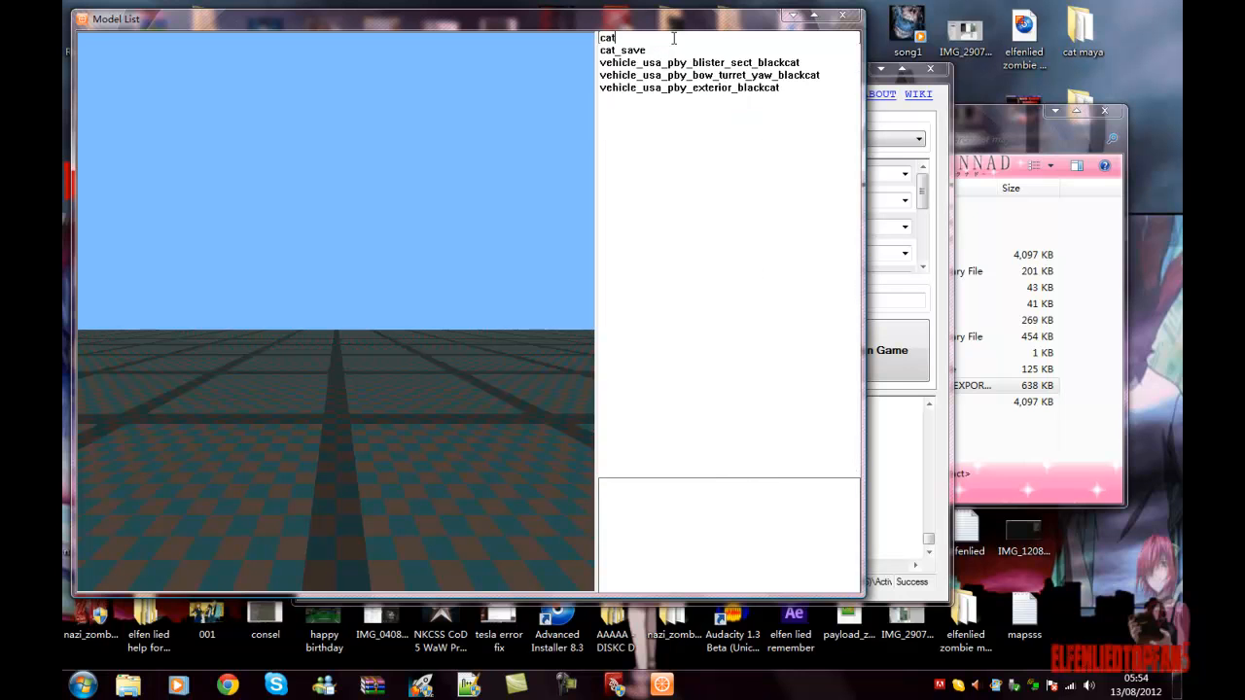
pyautogui.click(637, 50)
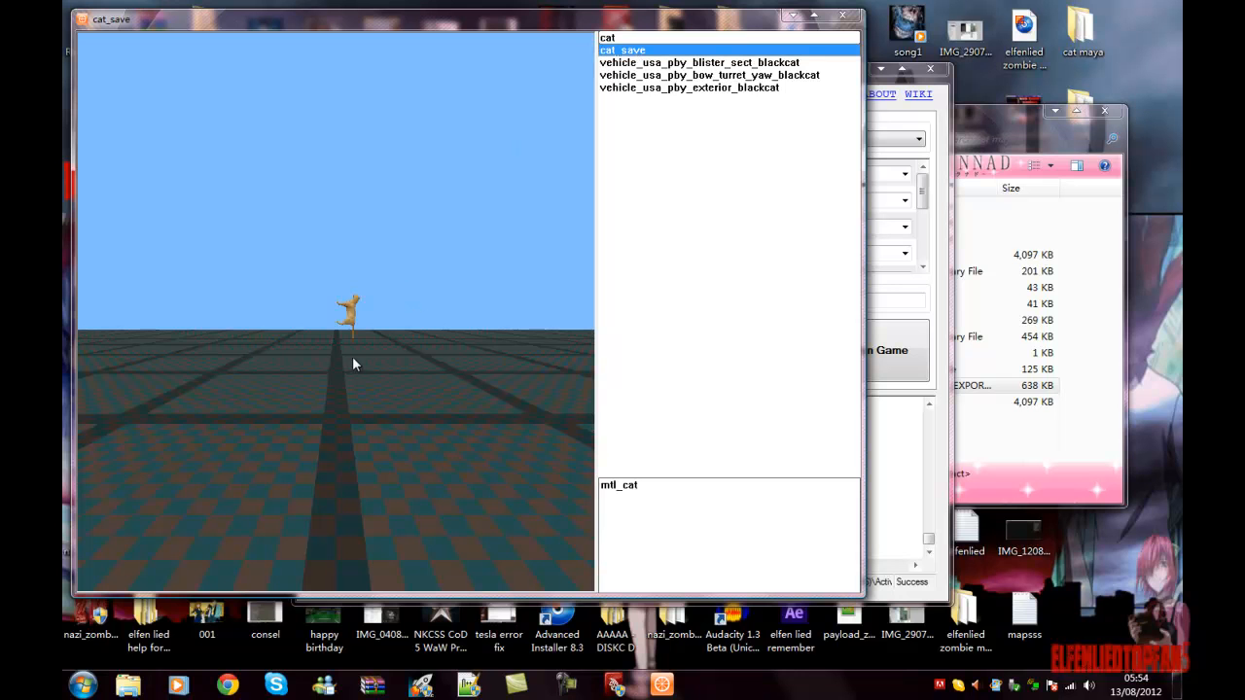
pyautogui.scroll(6, 365, 334)
pyautogui.scroll(-1, 362, 337)
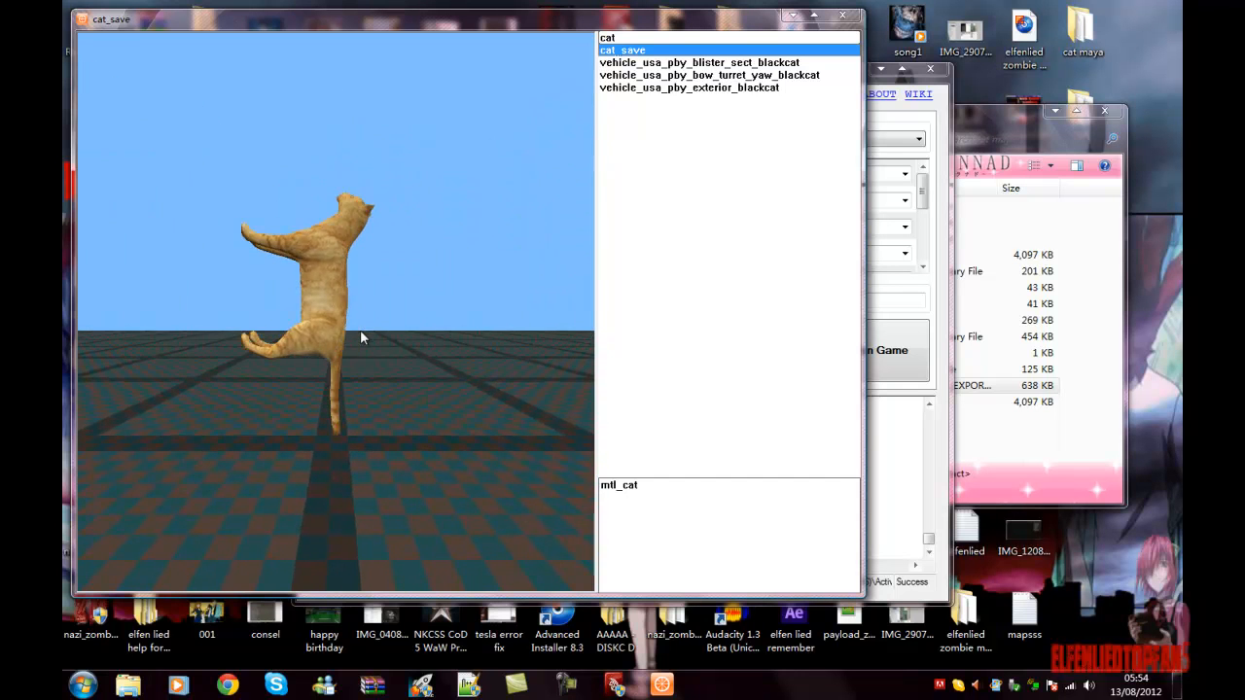
# Inspect the cat_save model from near and far and from several viewing angles in the Asset Viewer.
pyautogui.scroll(-3, 363, 325)
pyautogui.scroll(5, 362, 325)
pyautogui.moveTo(362, 325)
pyautogui.mouseDown()
pyautogui.moveTo(354, 320)
pyautogui.moveTo(365, 329)
pyautogui.mouseUp()
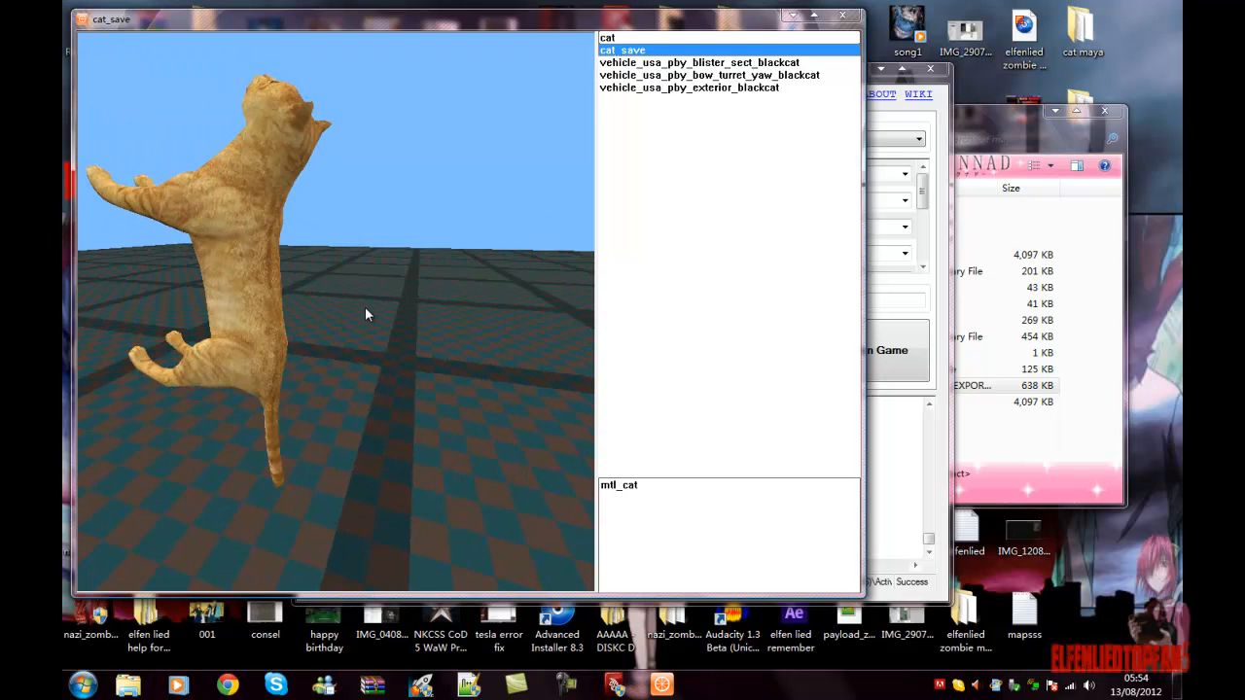
pyautogui.scroll(-3, 355, 312)
pyautogui.moveTo(353, 303); pyautogui.dragTo(350, 302)
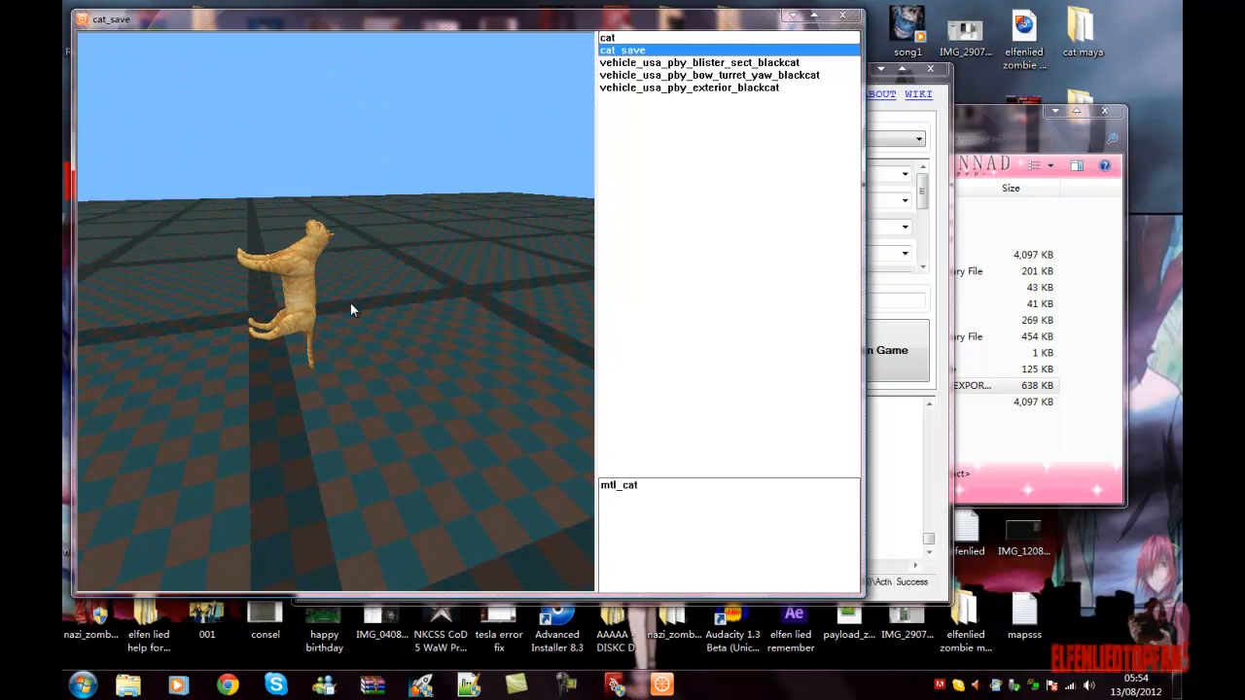
# Close the Asset Viewer and launch Radiant from the Launcher.
pyautogui.click(842, 14)
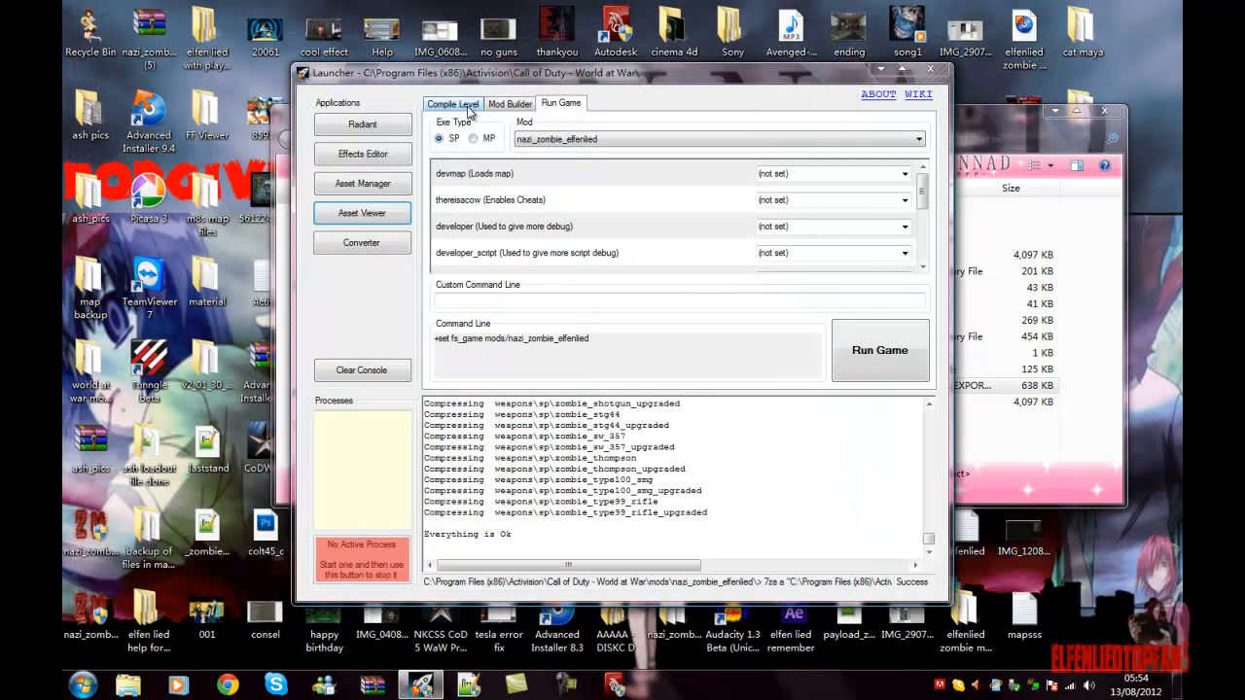
pyautogui.click(375, 131)
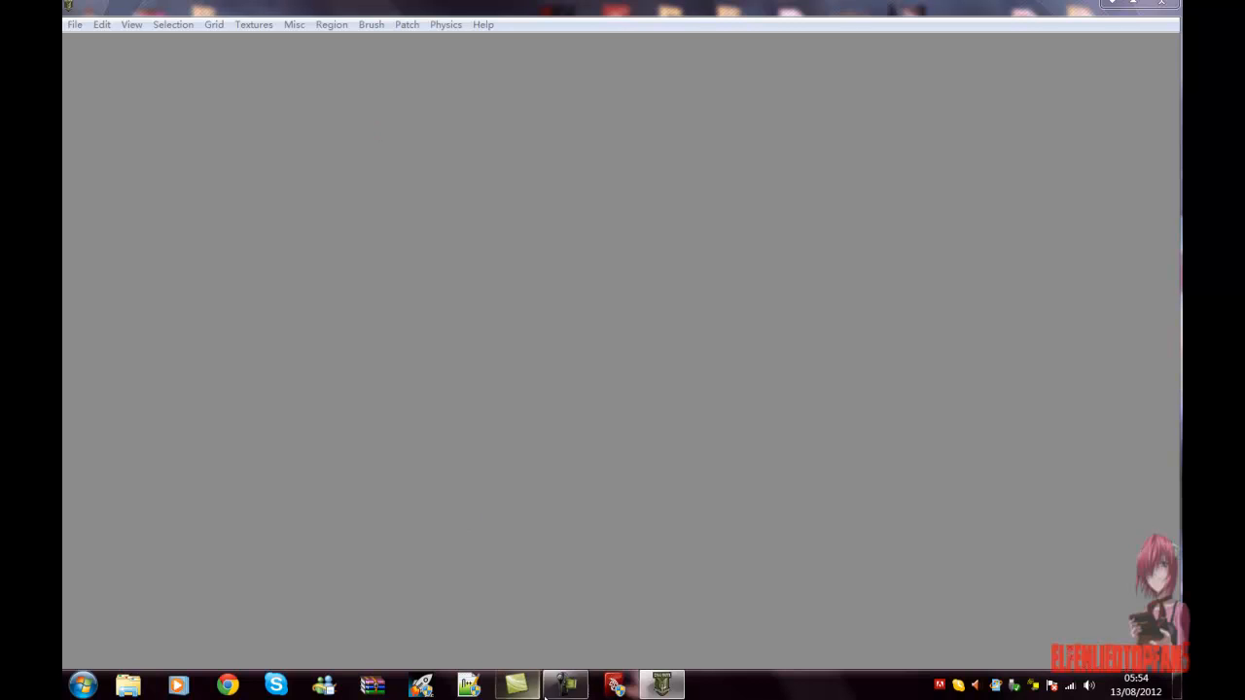
pyautogui.click(569, 687)
pyautogui.click(572, 687)
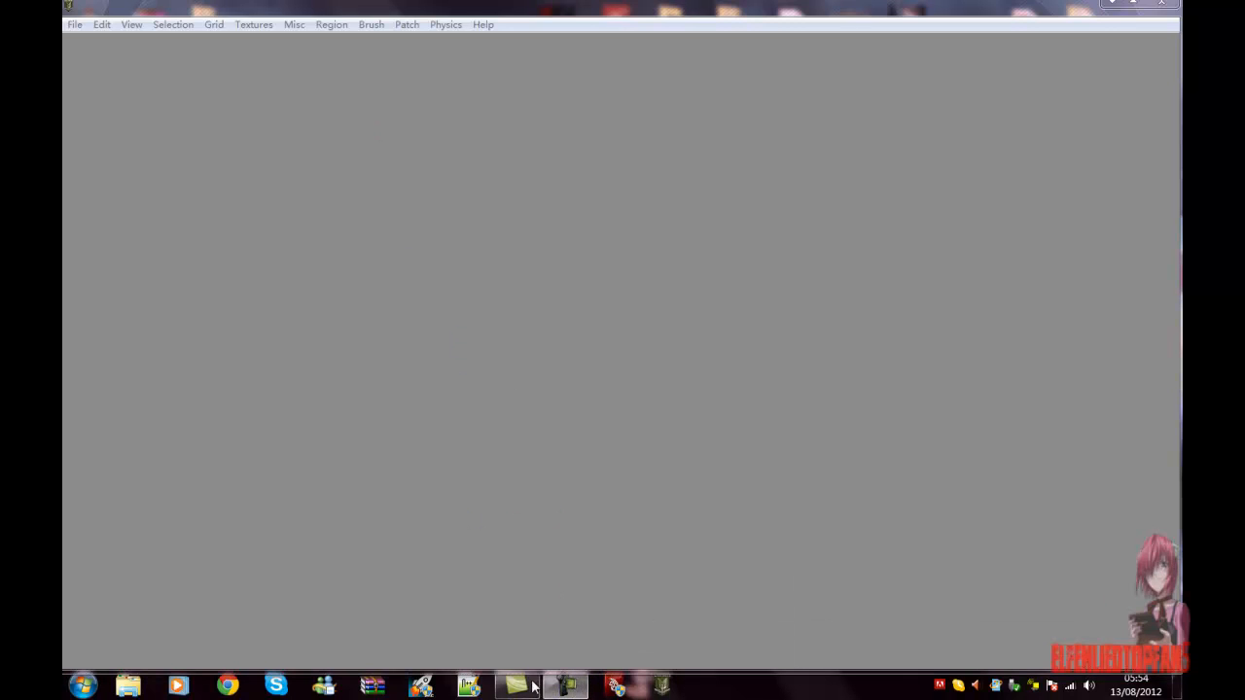
pyautogui.click(567, 686)
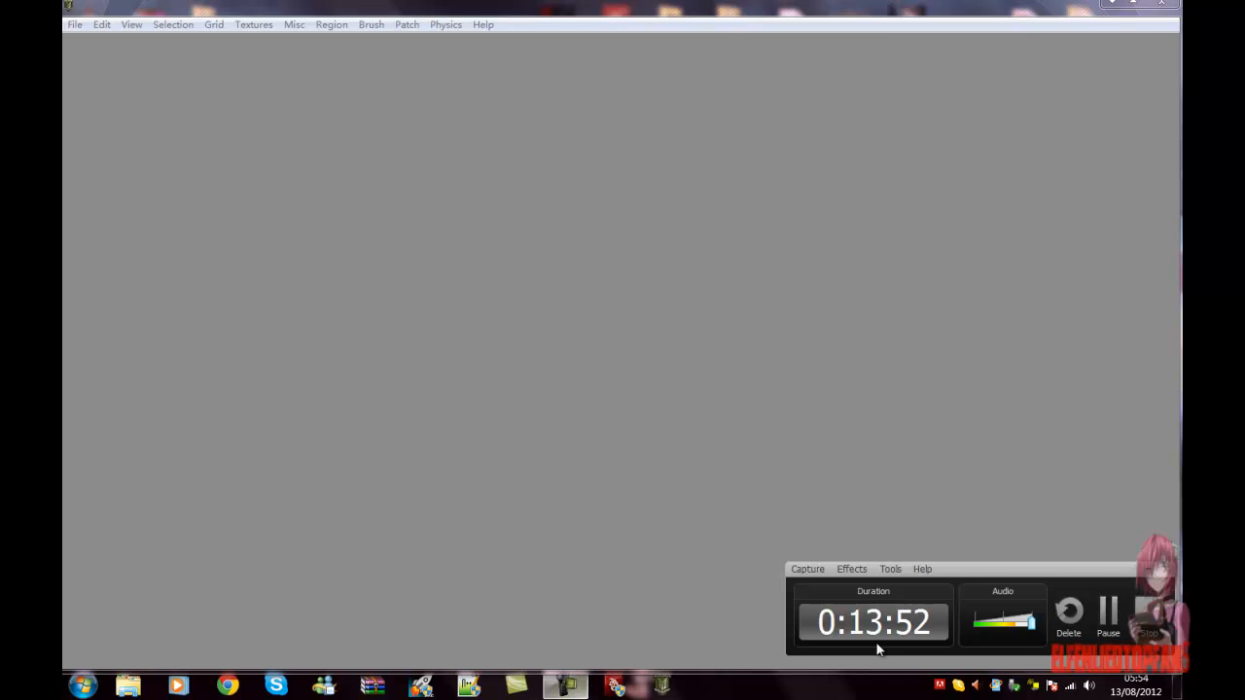
pyautogui.click(1110, 610)
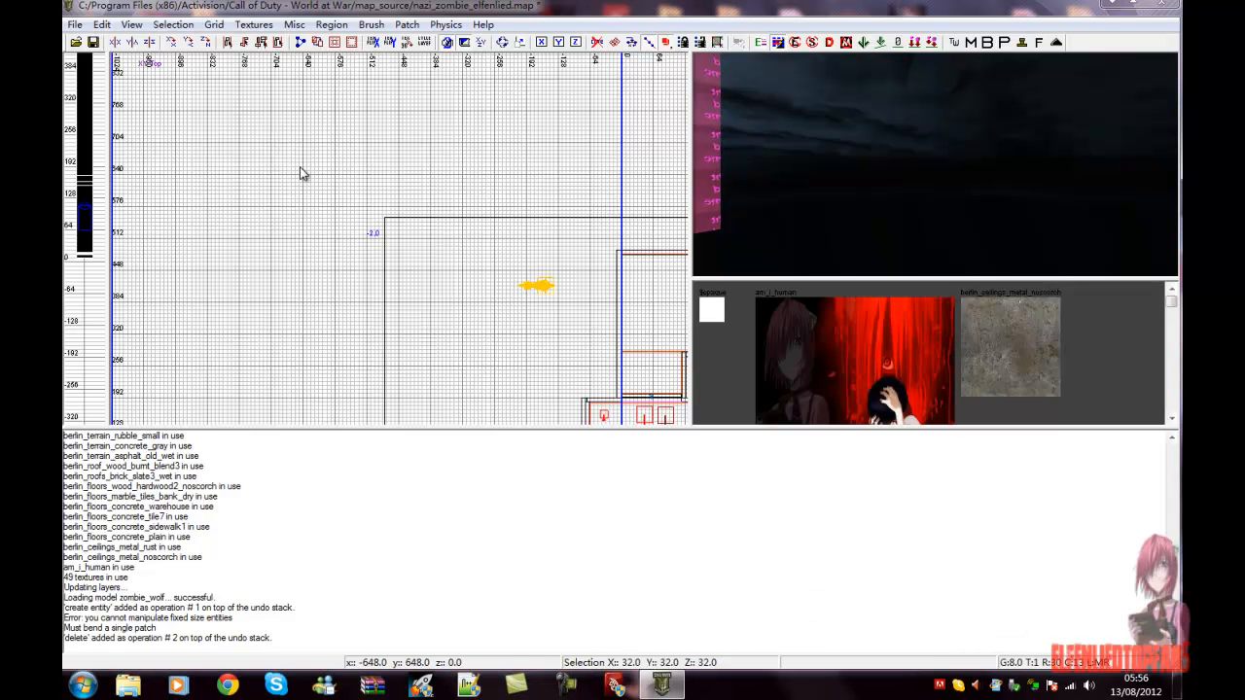
# Create a misc_model entity in the empty area outside the map's outline in the XY top view.
pyautogui.rightClick(300, 173)
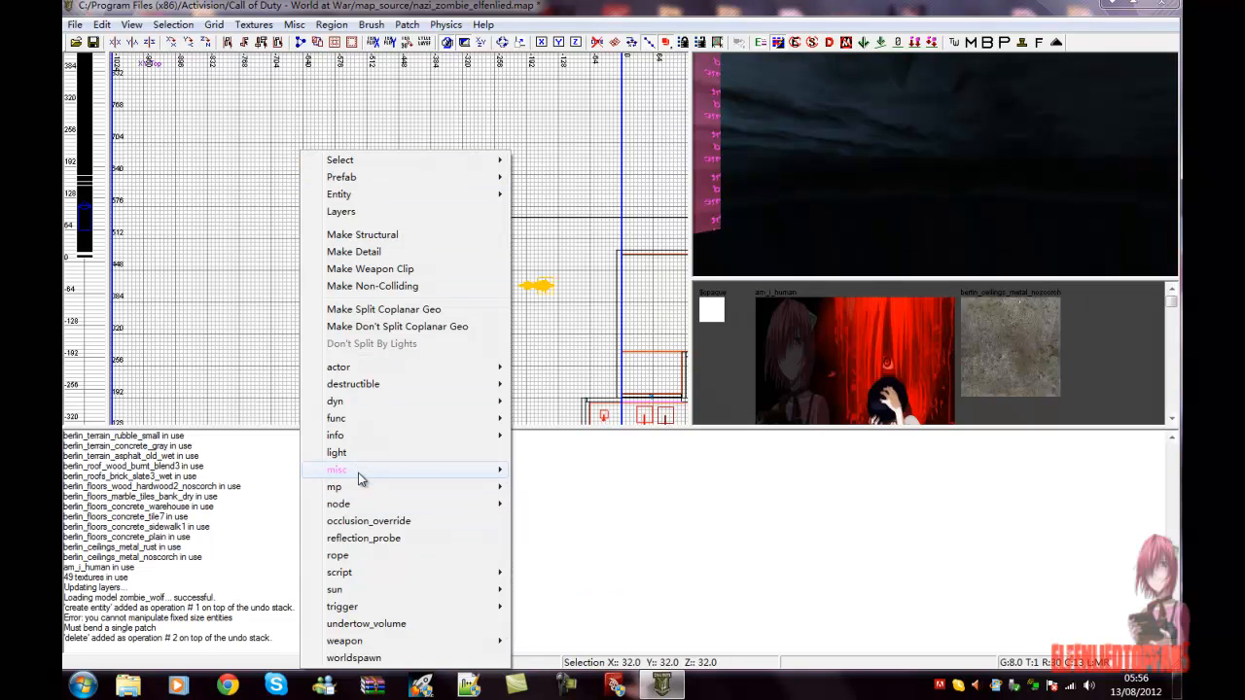
pyautogui.moveTo(367, 475)
pyautogui.click(550, 471)
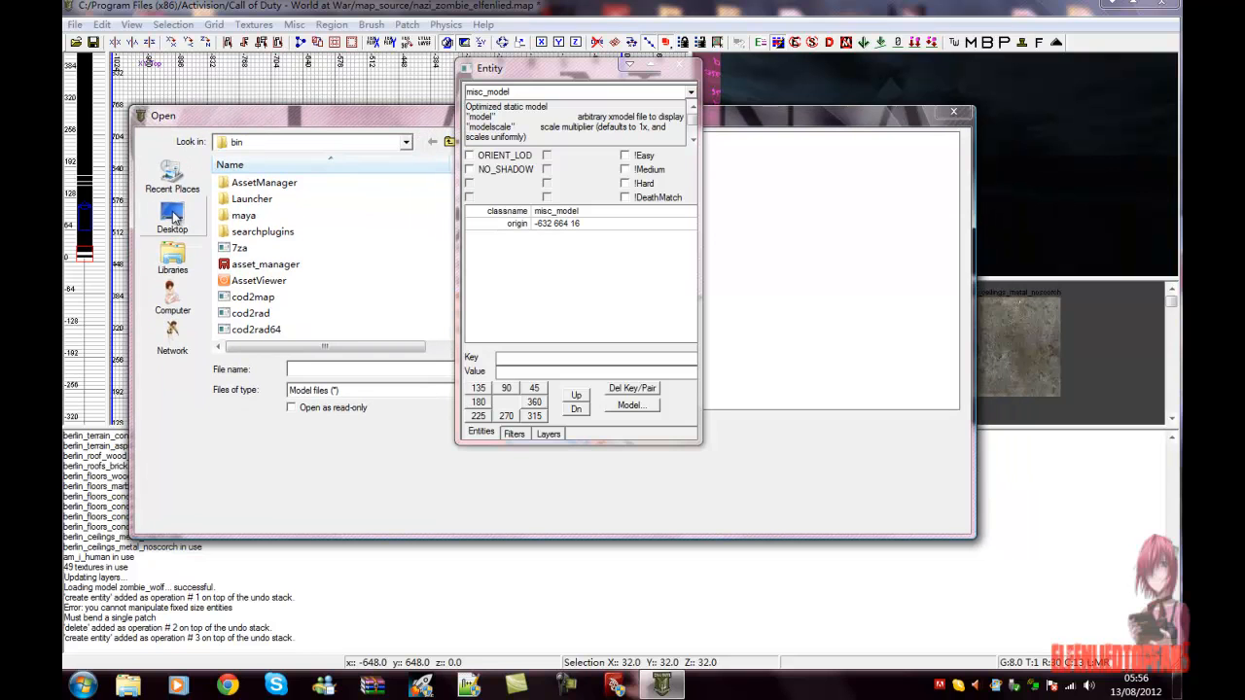
# Browse for the entity's model file to the xmodel folder inside the Call of Duty - World at War raw folder.
pyautogui.click(406, 143)
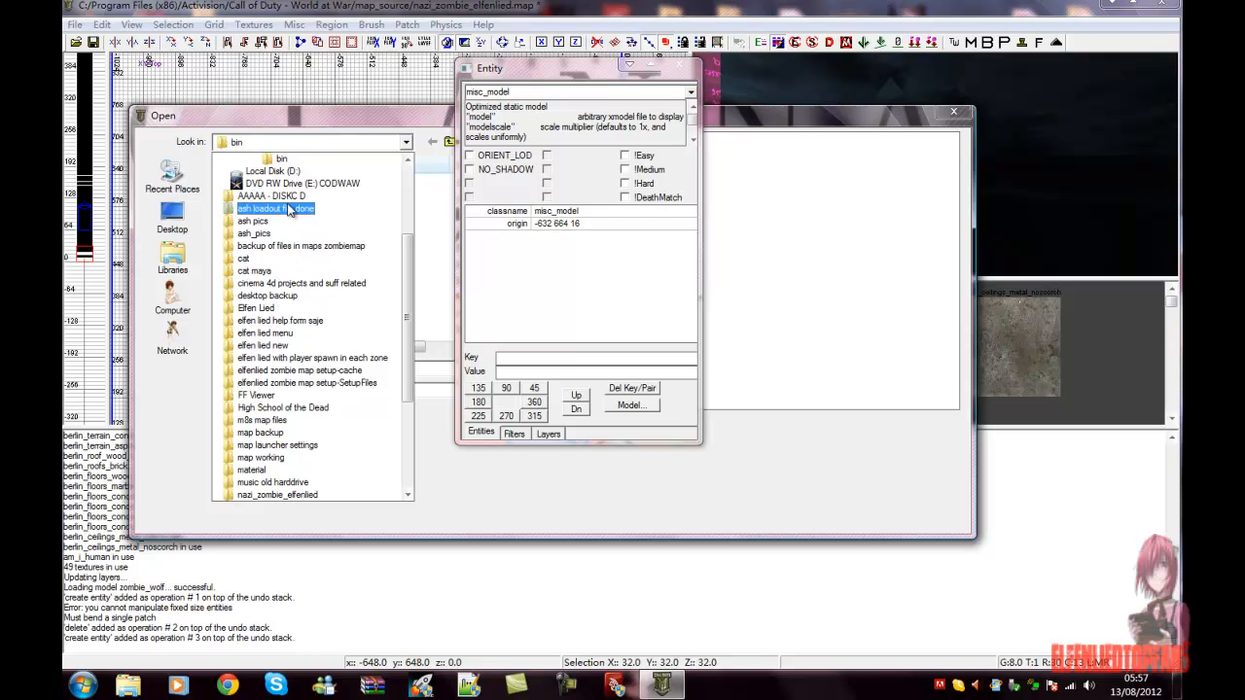
pyautogui.click(407, 150)
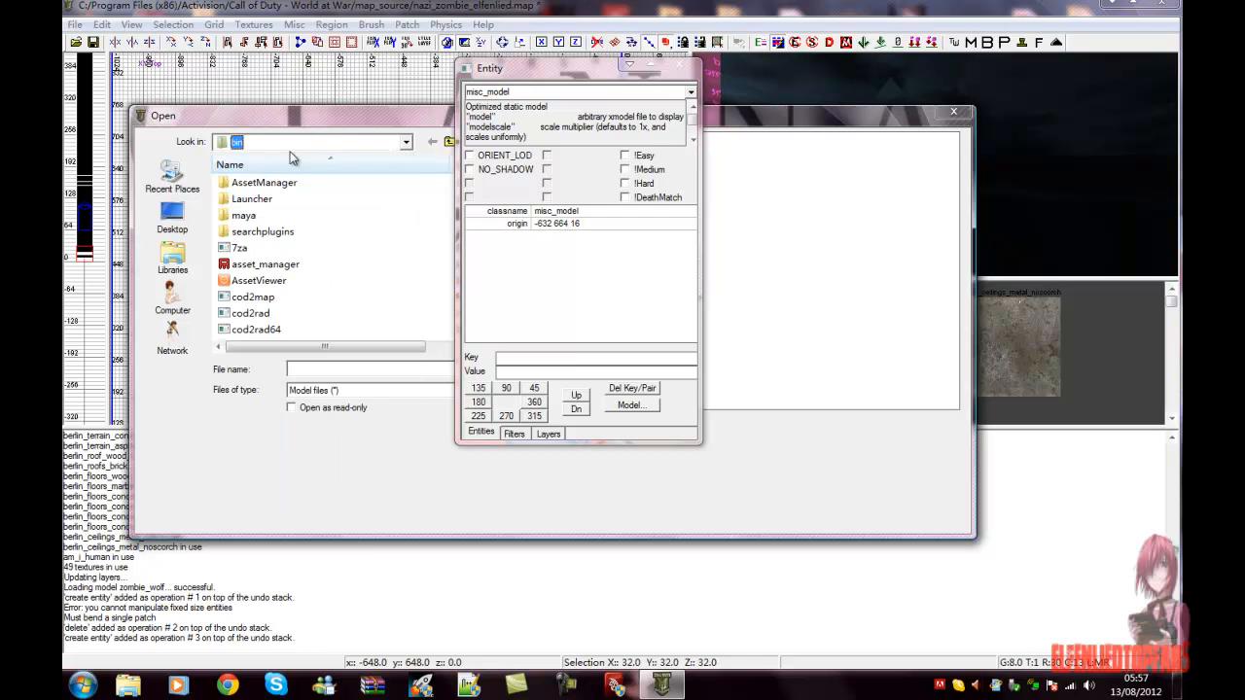
pyautogui.click(447, 141)
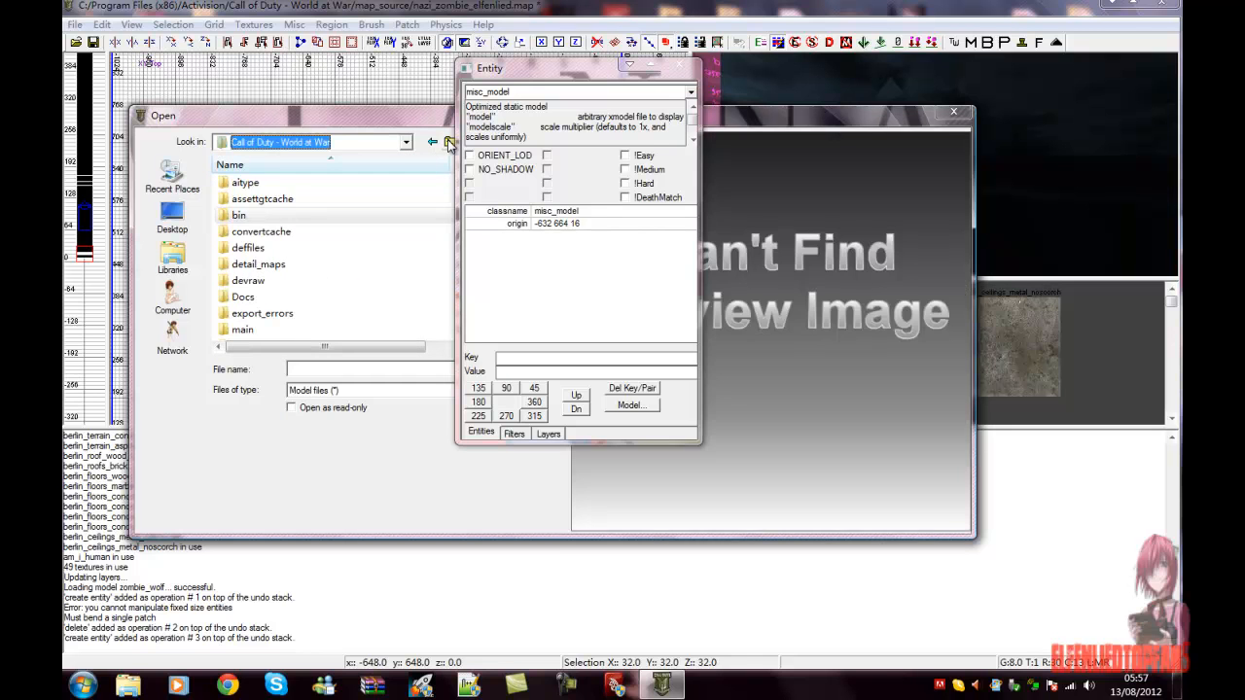
pyautogui.click(447, 141)
pyautogui.doubleClick(333, 199)
pyautogui.scroll(-2, 291, 290)
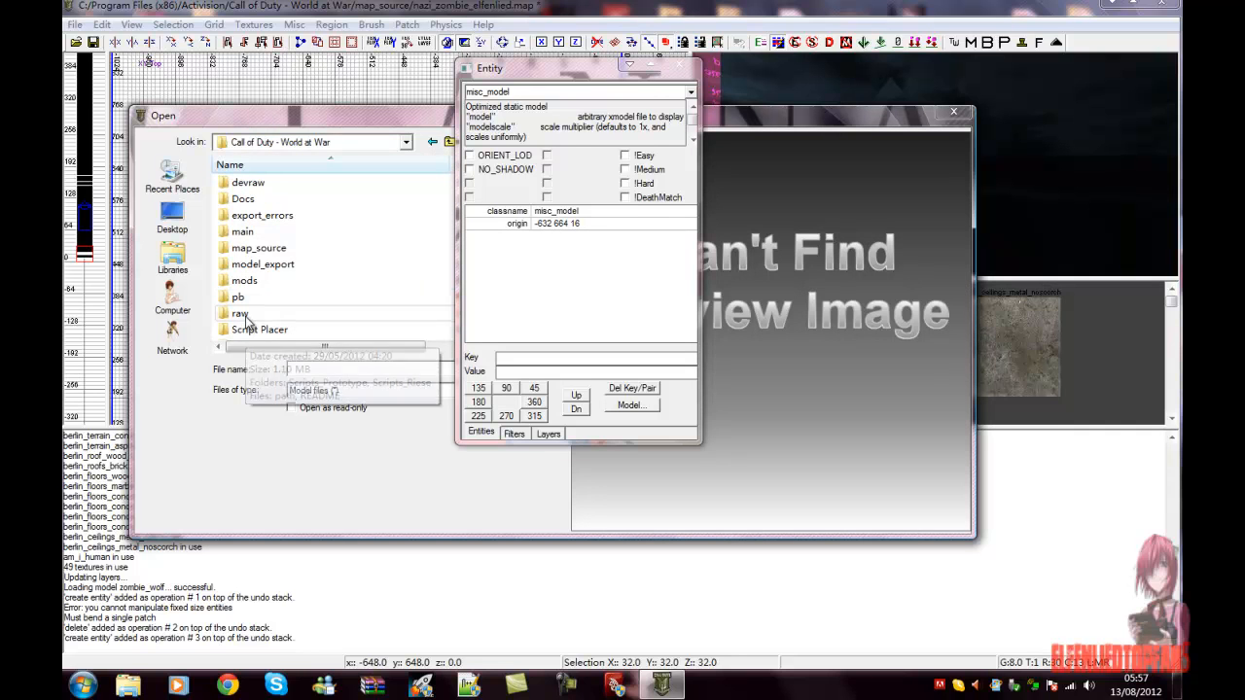
pyautogui.doubleClick(261, 313)
pyautogui.scroll(-4, 272, 232)
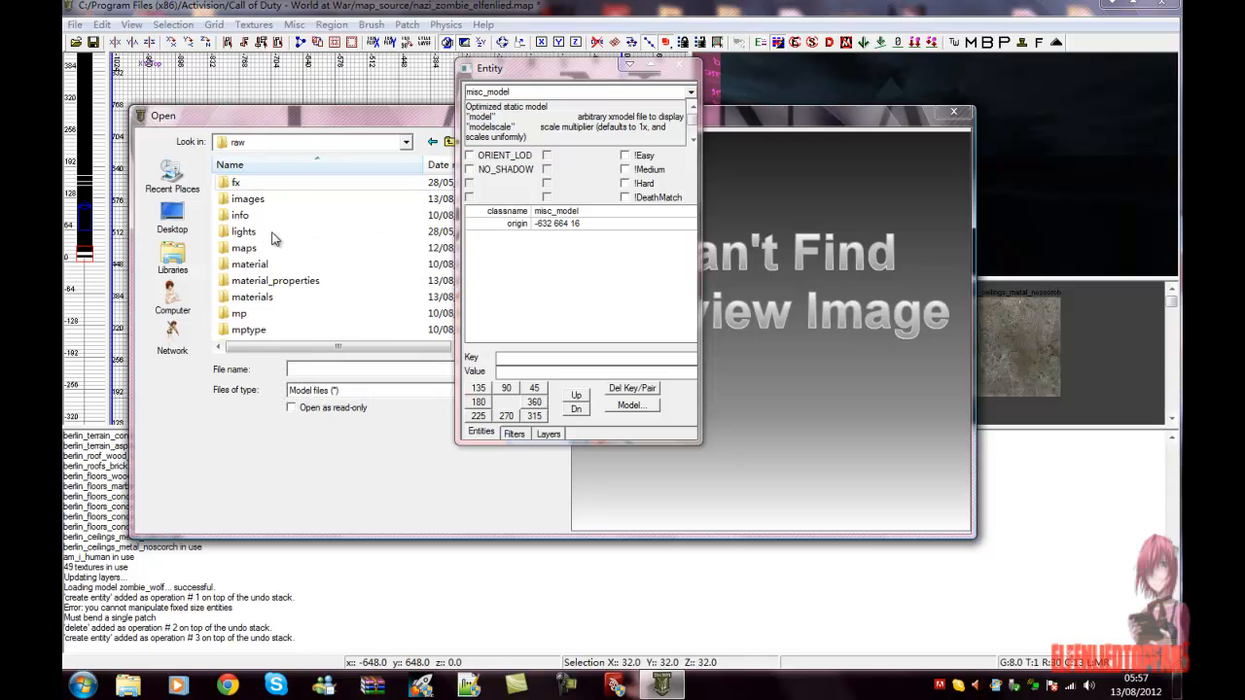
pyautogui.scroll(-5, 274, 240)
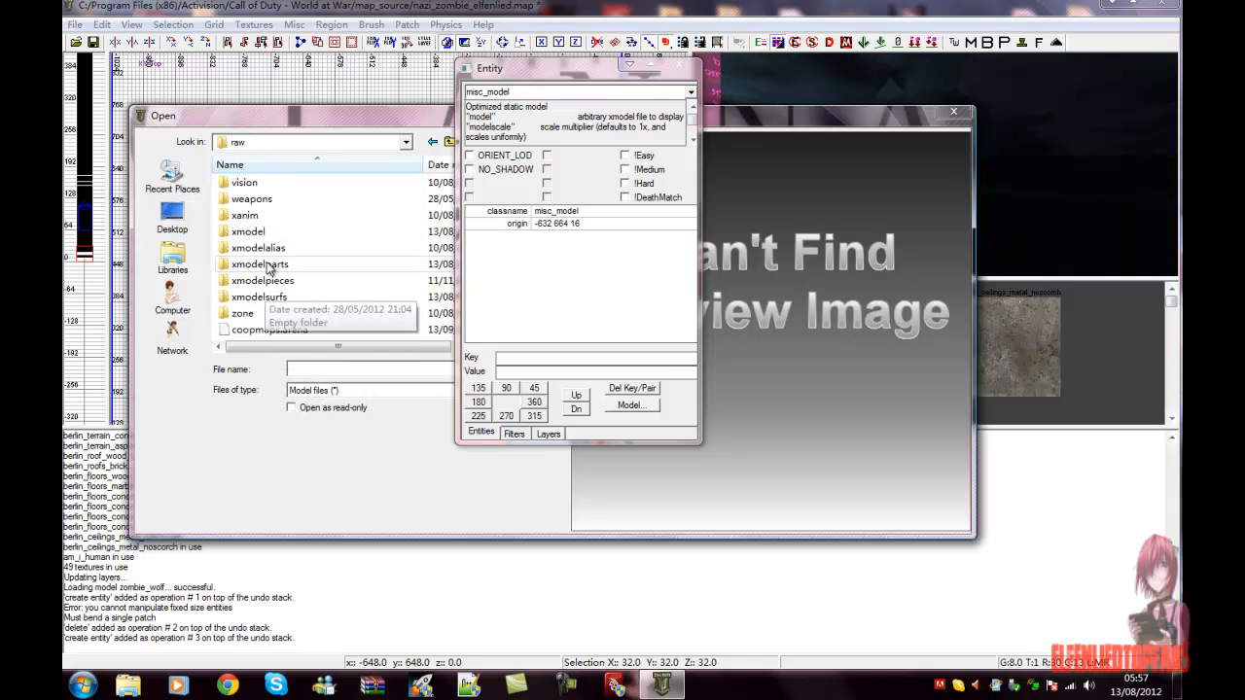
pyautogui.doubleClick(248, 231)
# Select cat_save by file name and open it as the misc_model entity's model.
pyautogui.click(321, 371)
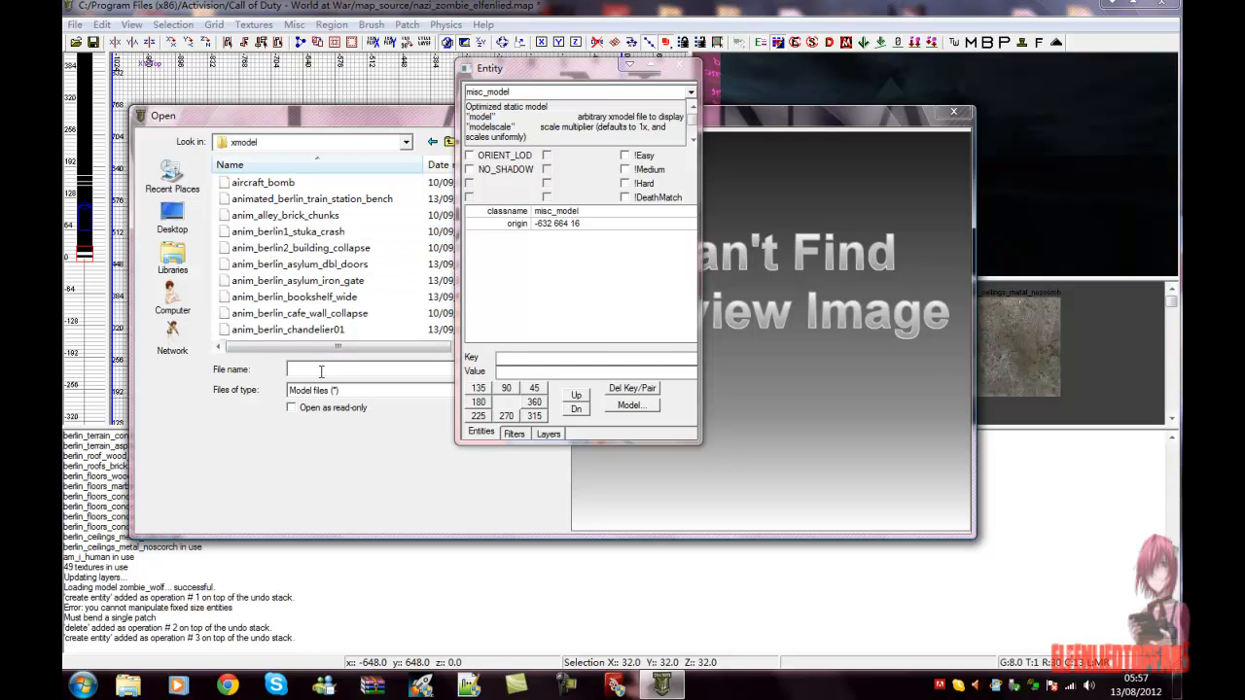
pyautogui.write('ca')
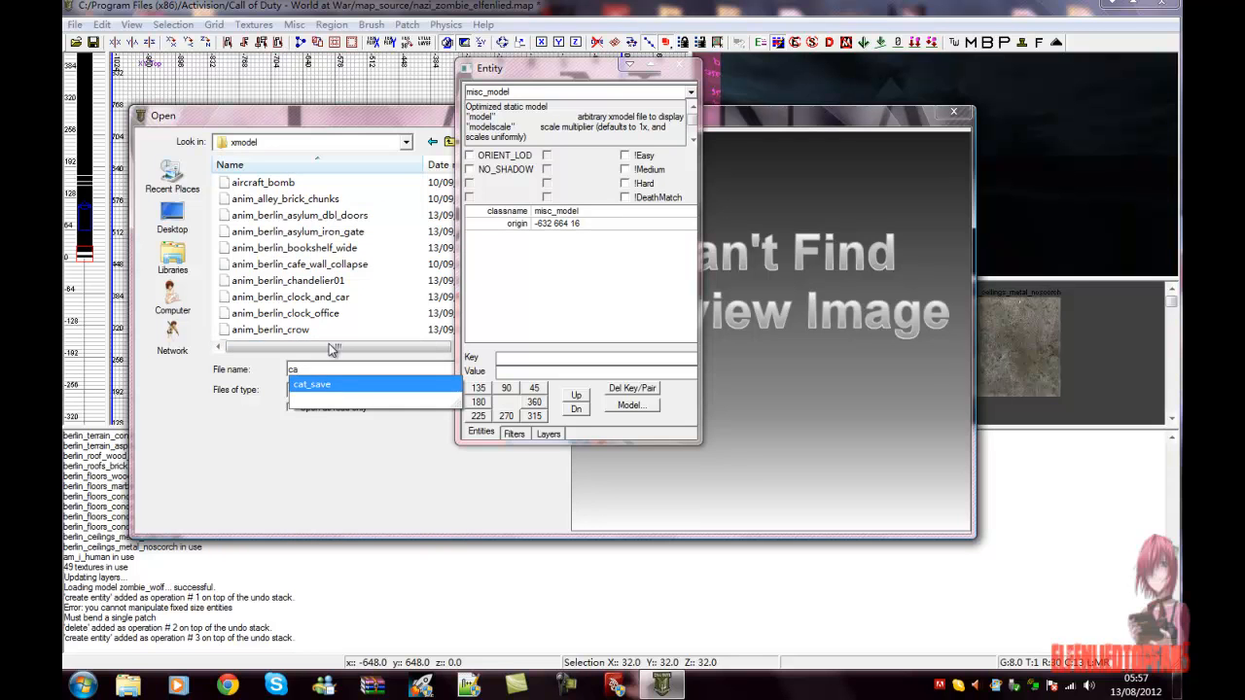
pyautogui.click(326, 386)
pyautogui.moveTo(384, 113); pyautogui.dragTo(357, 230)
pyautogui.click(496, 476)
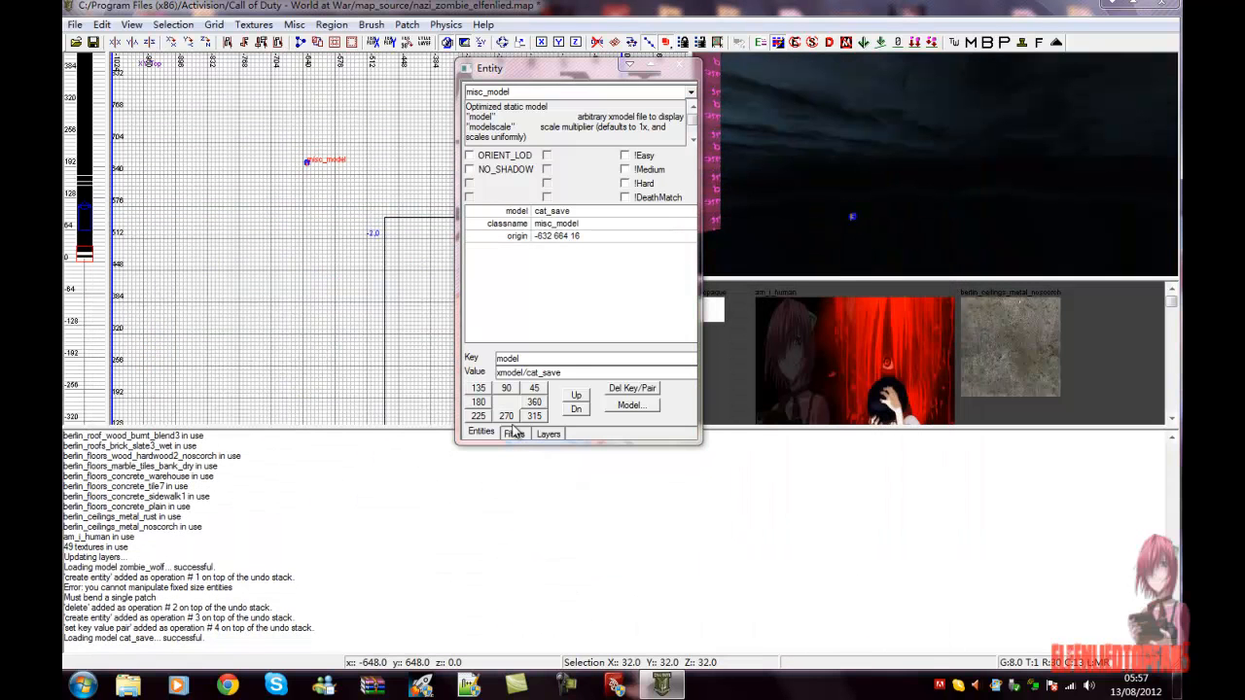
# Minimize the entity window and bring the 3D camera round to the placed cat model.
pyautogui.moveTo(829, 223); pyautogui.dragTo(829, 230, button='right')
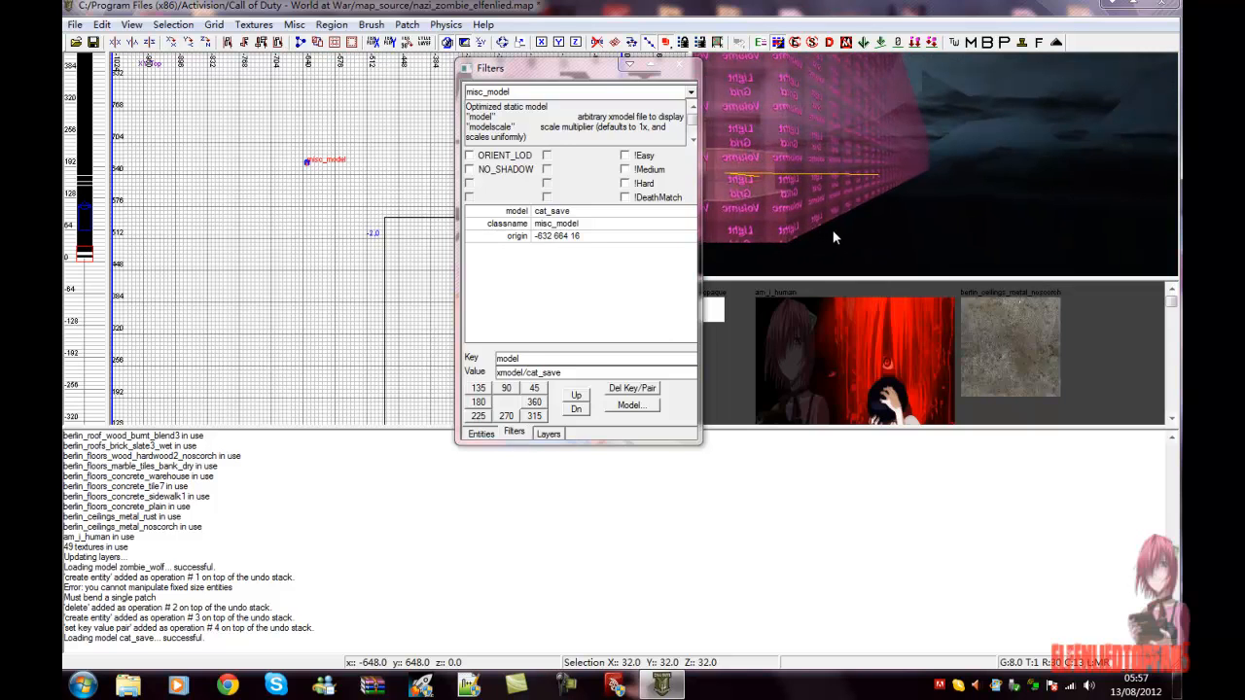
pyautogui.press('f')
pyautogui.click(630, 66)
pyautogui.moveTo(866, 216); pyautogui.dragTo(881, 202, button='right')
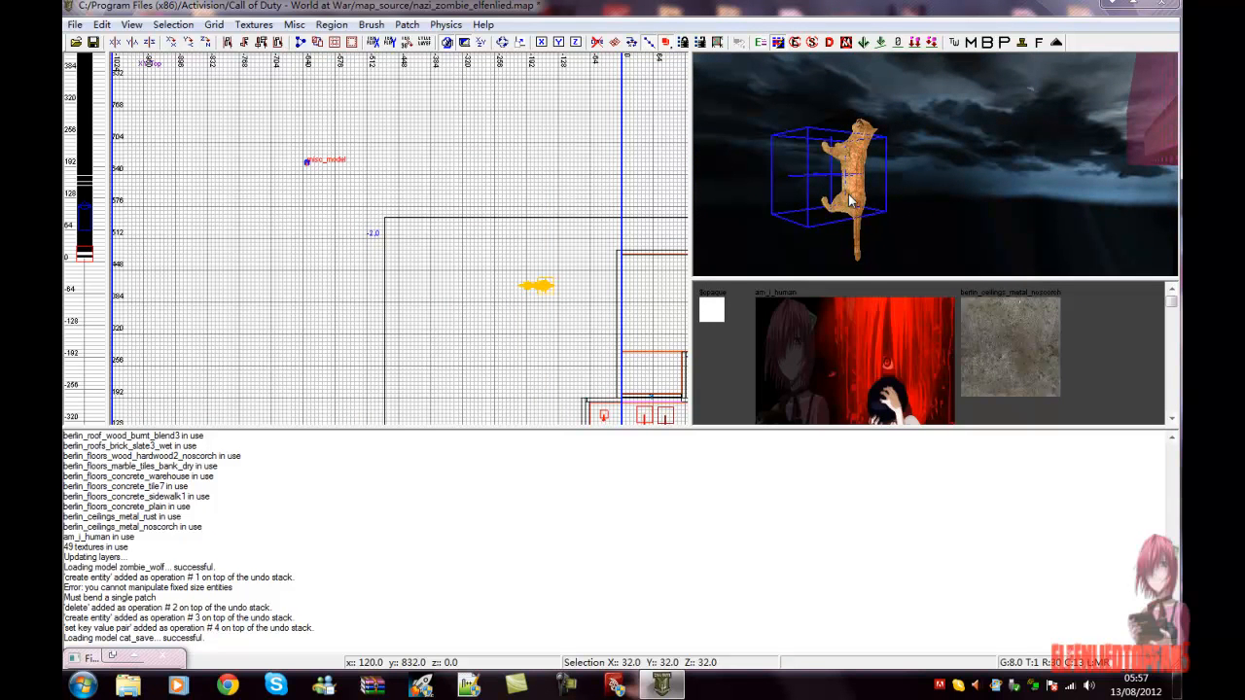
# Enable free rotation for the cat model and rotate it 90 degrees about the Y axis in the XZ front view.
pyautogui.press('r')
pyautogui.moveTo(858, 186); pyautogui.dragTo(851, 231)
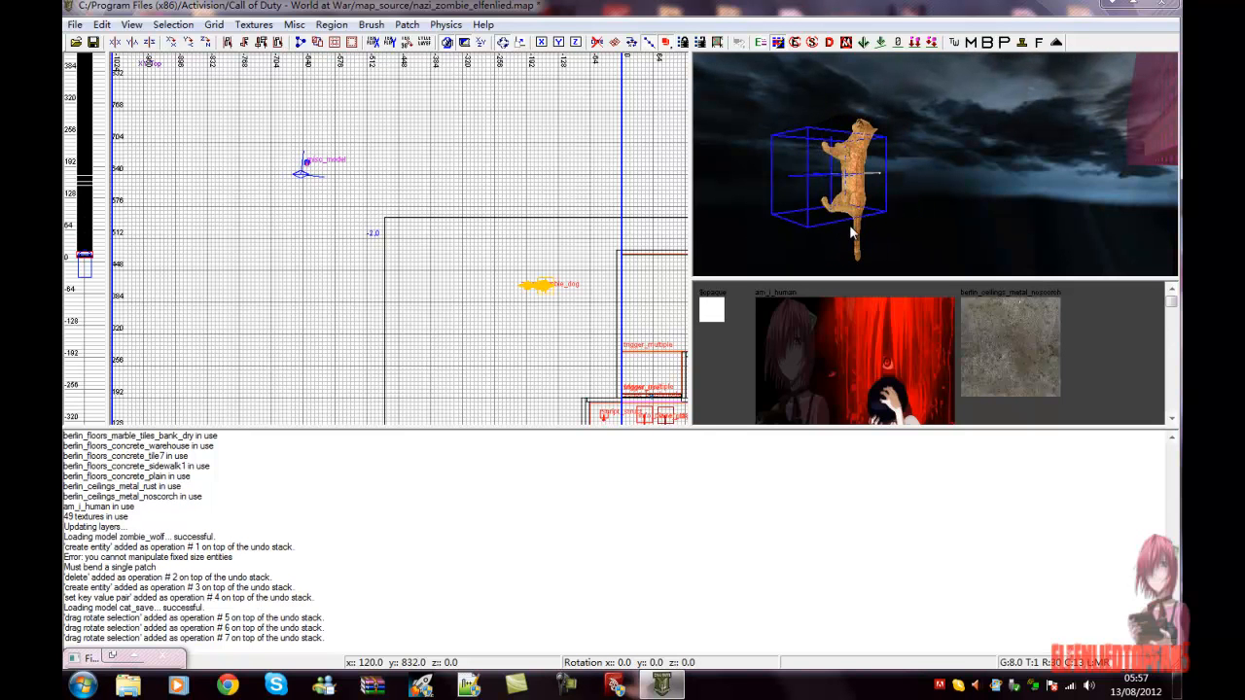
pyautogui.click(850, 233)
pyautogui.scroll(7, 342, 182)
pyautogui.moveTo(282, 142); pyautogui.dragTo(395, 250, button='right')
pyautogui.scroll(8, 431, 277)
pyautogui.moveTo(115, 261); pyautogui.dragTo(314, 255, button='right')
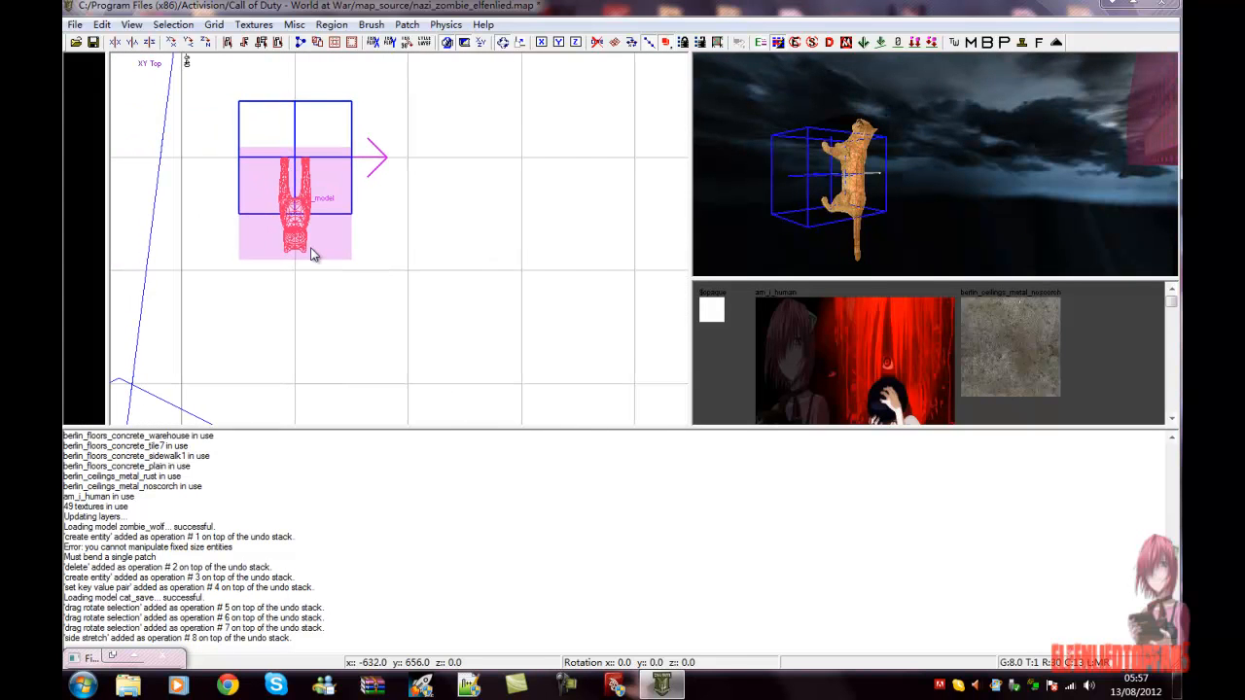
pyautogui.hotkey('ctrl', 'Tab')
pyautogui.moveTo(363, 244); pyautogui.dragTo(395, 213)
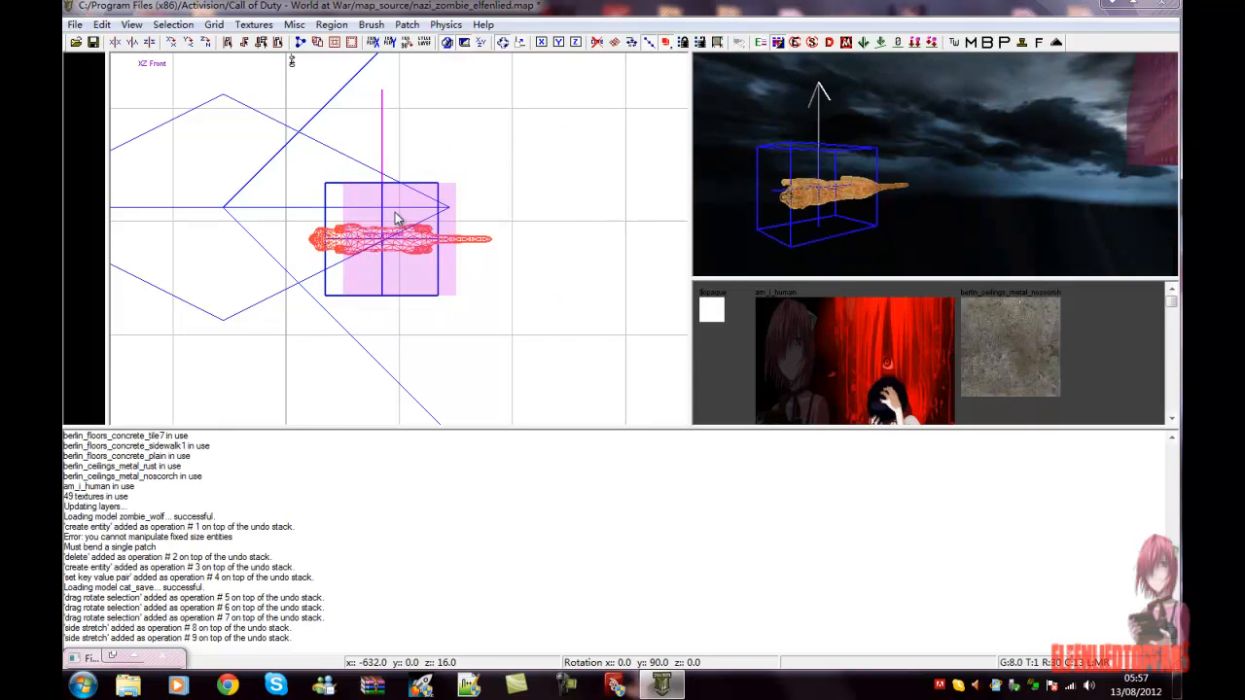
# Rotate the cat model -90 degrees about the X axis in the YZ side view and leave rotation mode.
pyautogui.click(395, 218)
pyautogui.hotkey('ctrl', 'Tab')
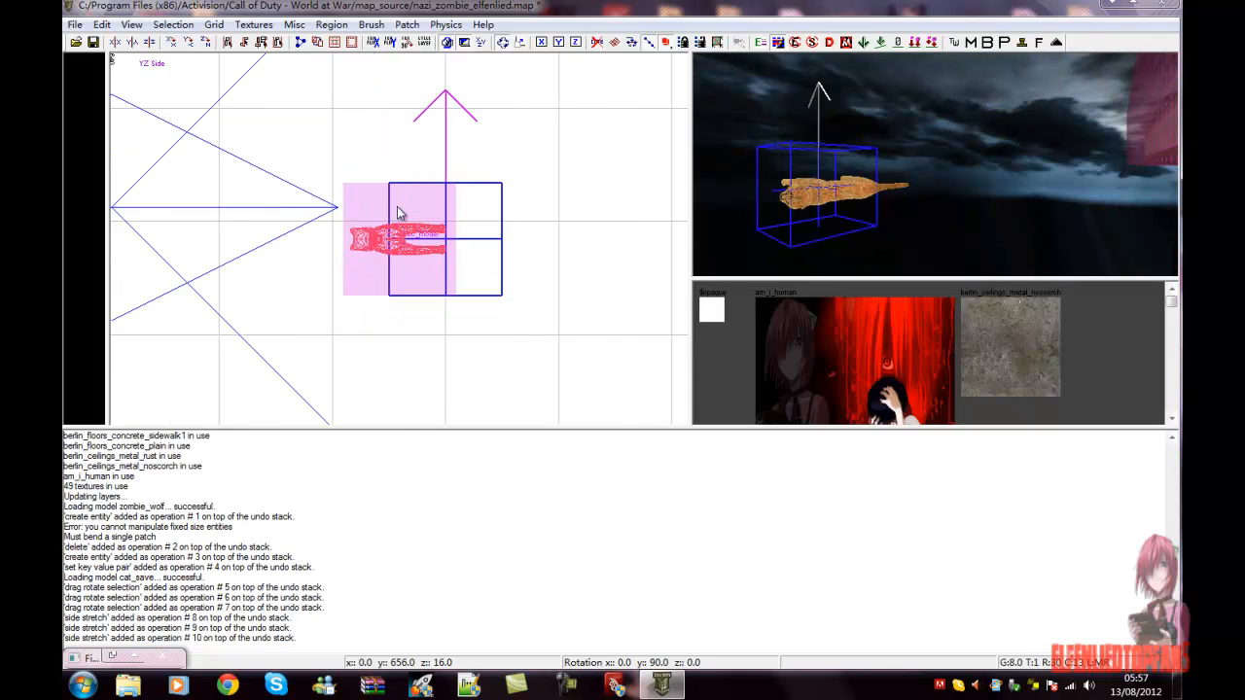
pyautogui.moveTo(375, 232)
pyautogui.mouseDown()
pyautogui.moveTo(381, 219)
pyautogui.moveTo(372, 245)
pyautogui.mouseUp()
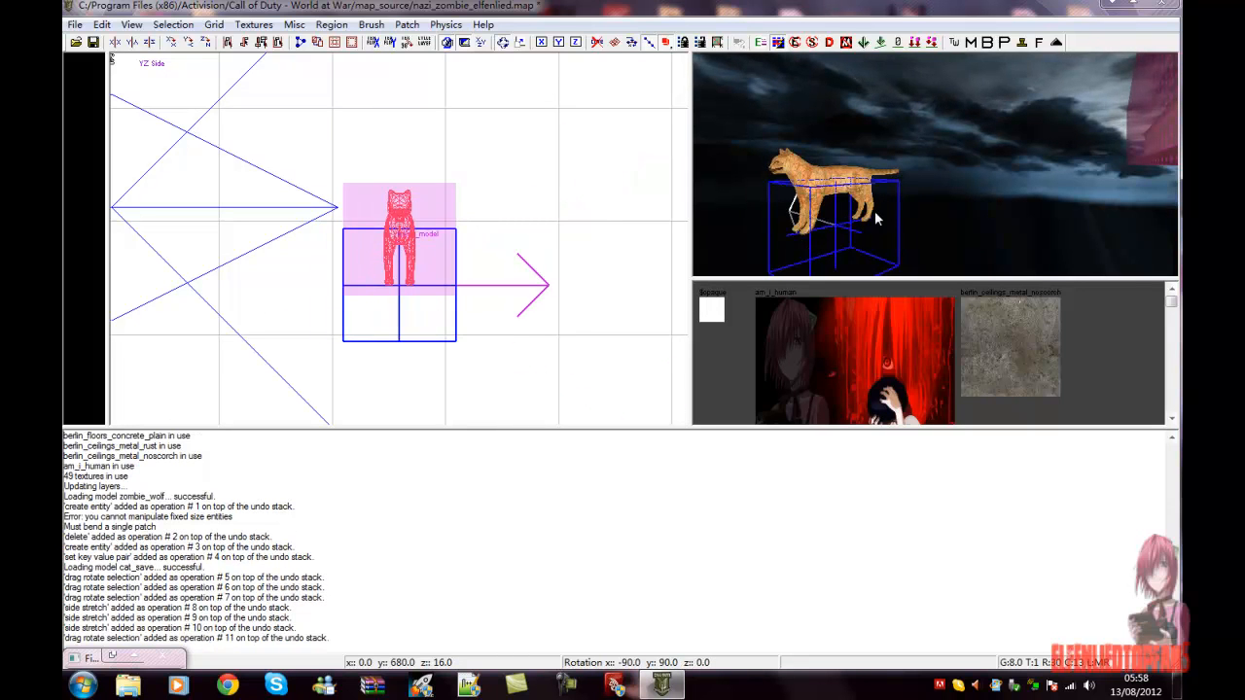
pyautogui.click(813, 177)
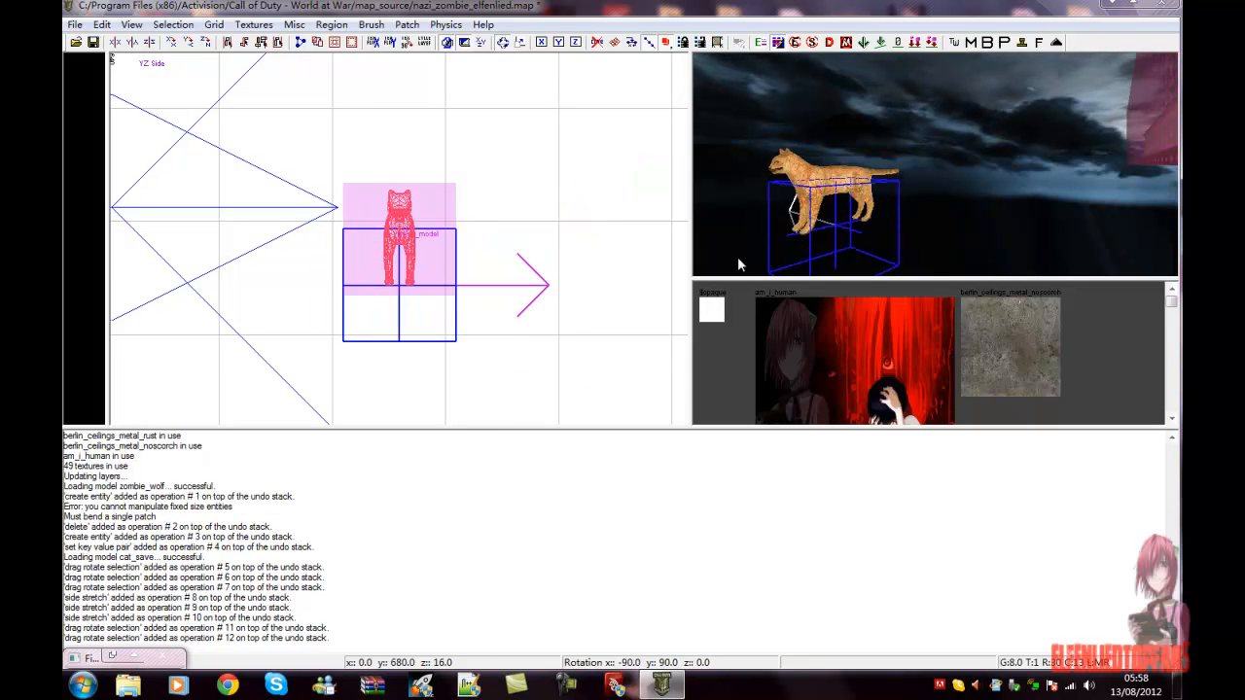
pyautogui.press('Escape')
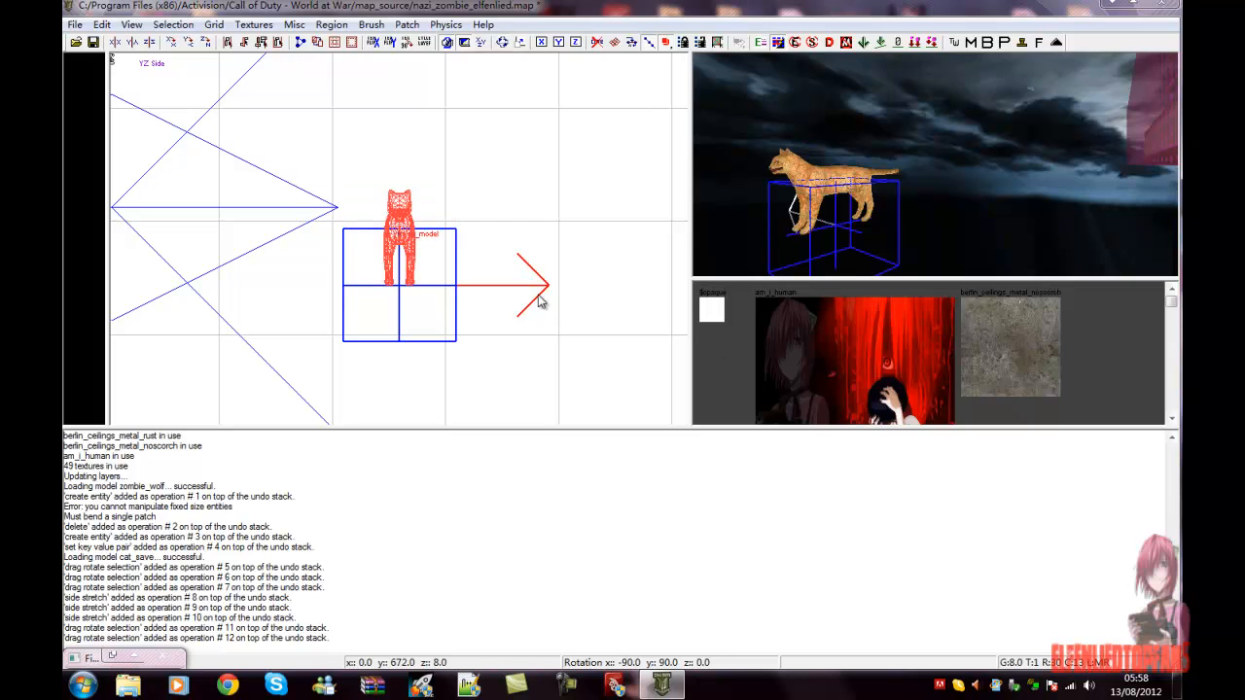
# Add the key modelscale with the value 5 to the cat's misc_model entity.
pyautogui.press('n')
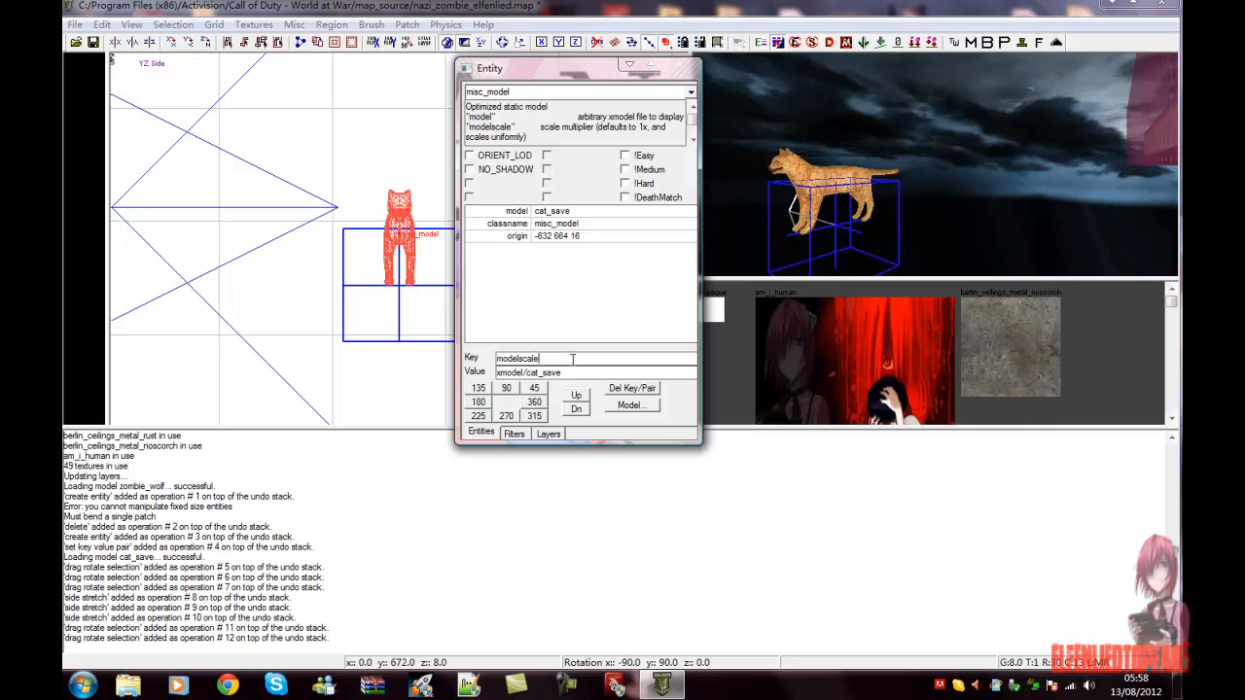
pyautogui.press('Tab')
pyautogui.press('BackSpace')
pyautogui.write('5')
pyautogui.press('Return')
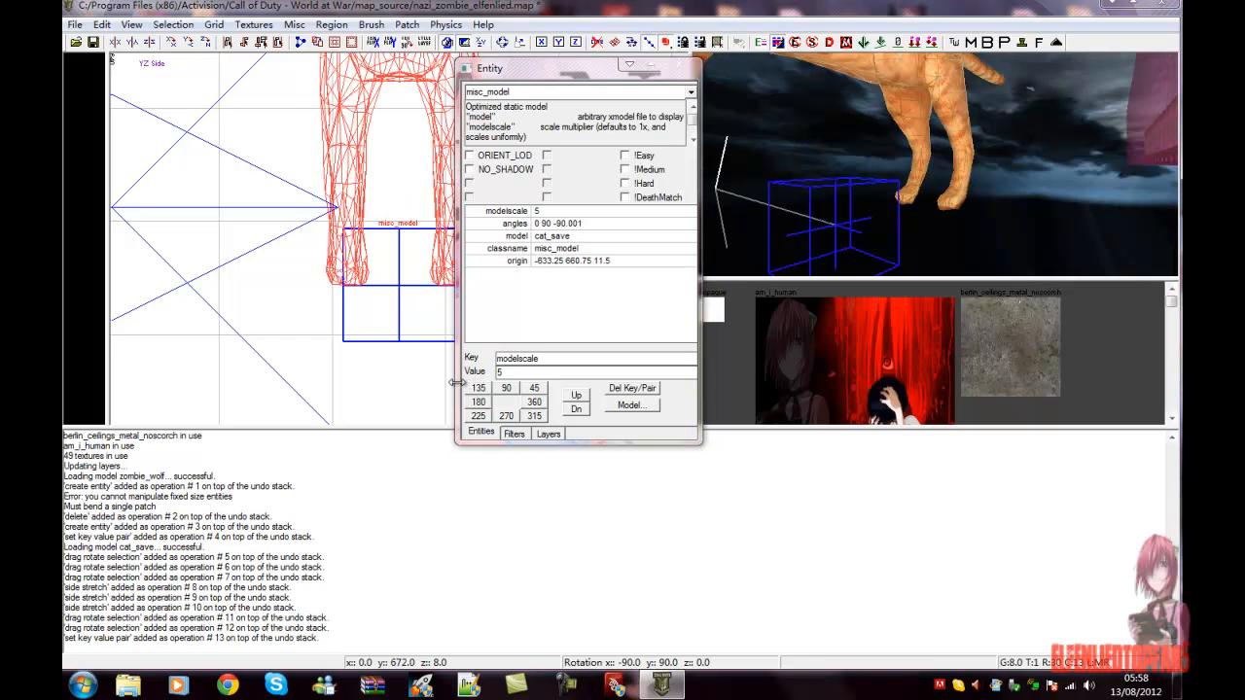
# Close the entity window, deselect the cat and view it from farther back in the 3D view.
pyautogui.press('Escape')
pyautogui.moveTo(904, 191); pyautogui.dragTo(907, 190, button='right')
pyautogui.press('Escape')
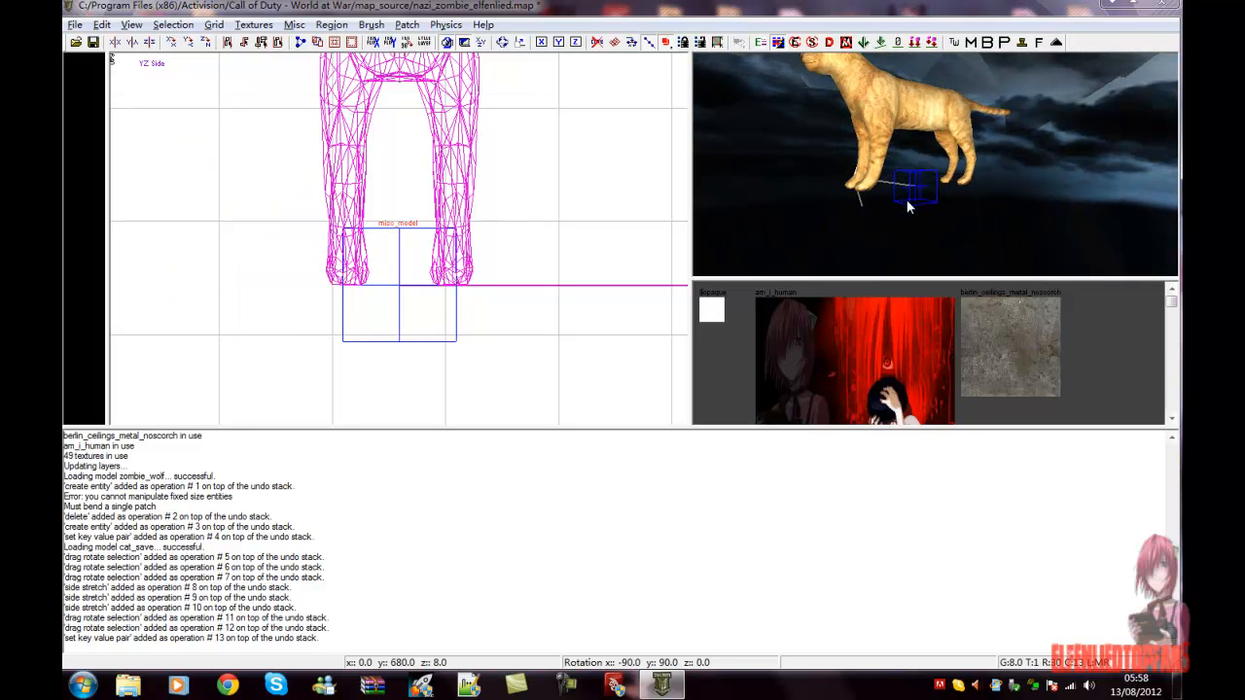
pyautogui.moveTo(878, 119); pyautogui.dragTo(878, 118, button='right')
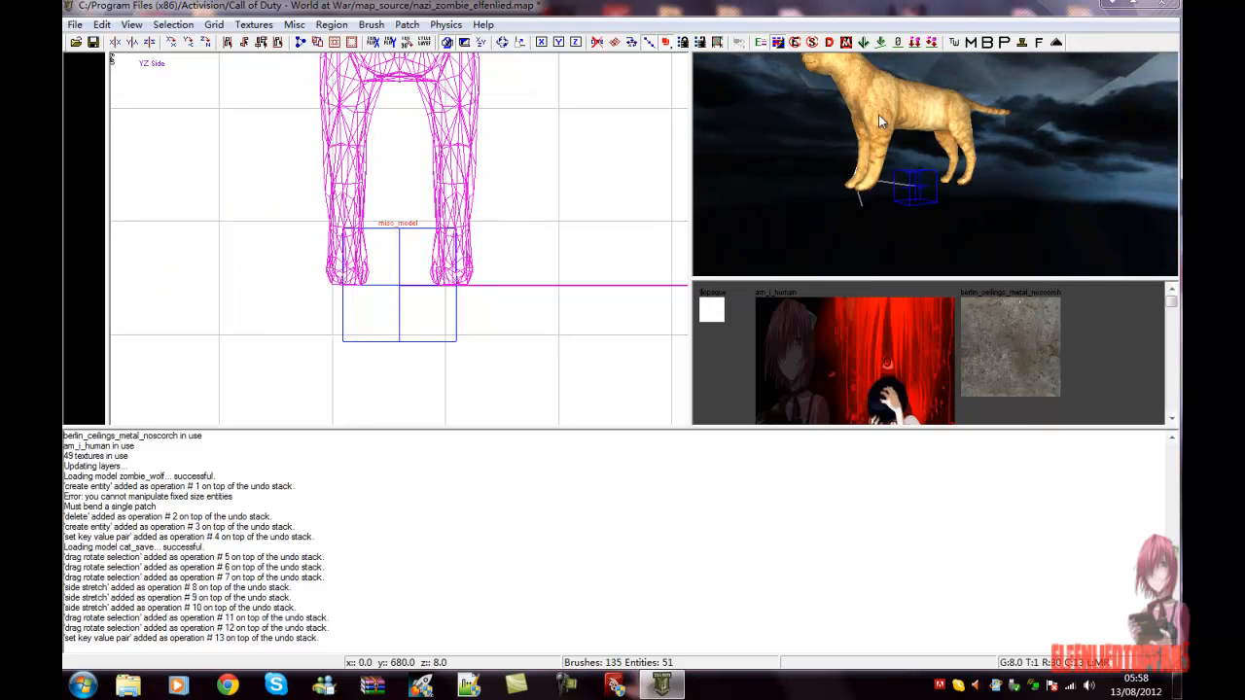
pyautogui.middleClick(880, 164)
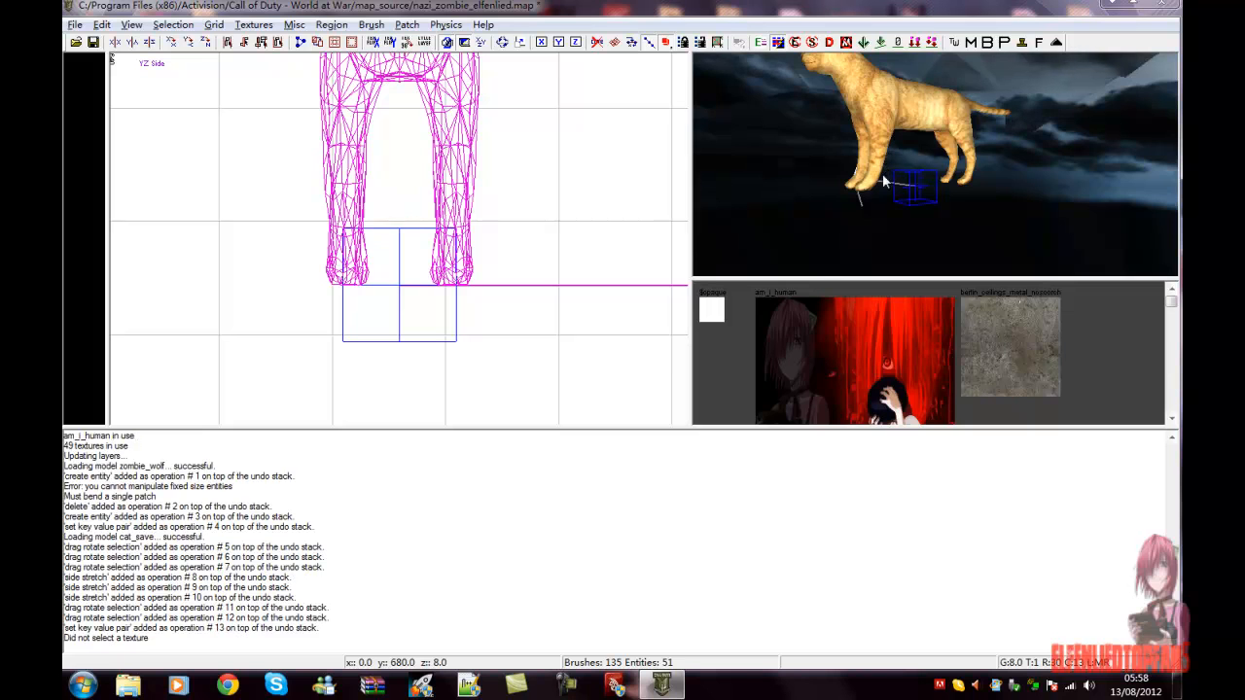
# Try to paste the copied content into the map four times, and view the cat from farther away.
pyautogui.hotkey('ctrl', 'v')
pyautogui.hotkey('ctrl', 'v')
pyautogui.hotkey('ctrl', 'v')
pyautogui.hotkey('ctrl', 'v')
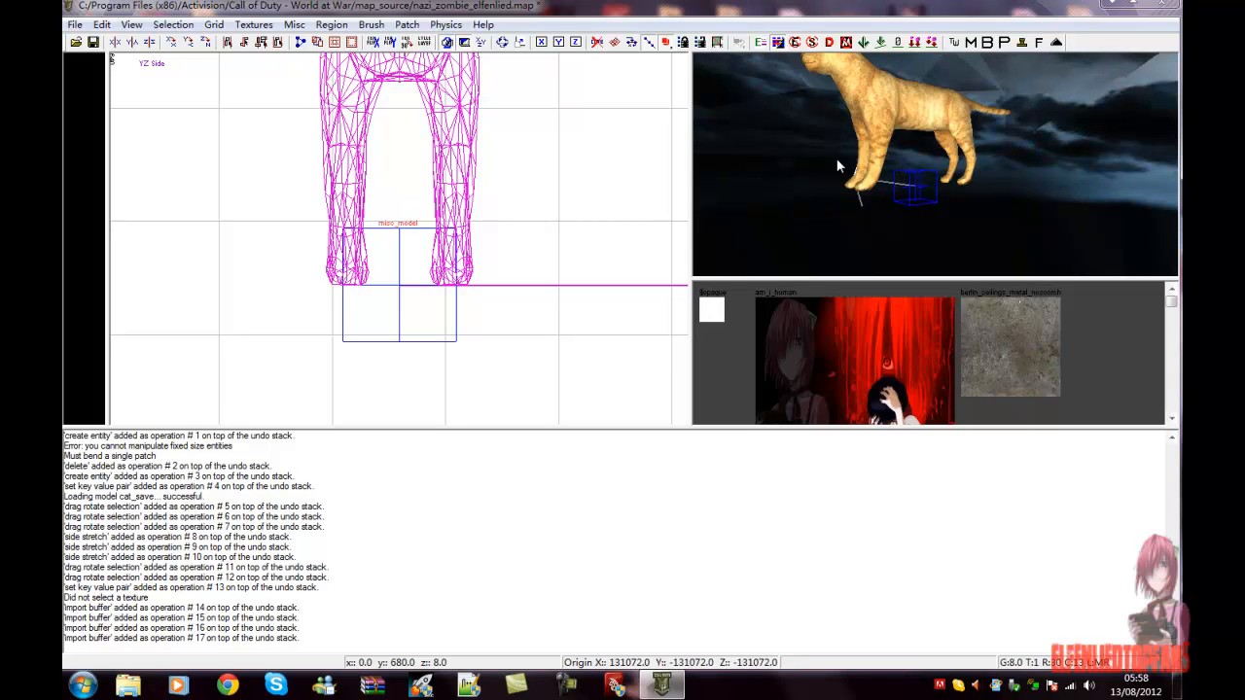
pyautogui.moveTo(877, 148); pyautogui.dragTo(881, 143, button='right')
pyautogui.middleClick(878, 173)
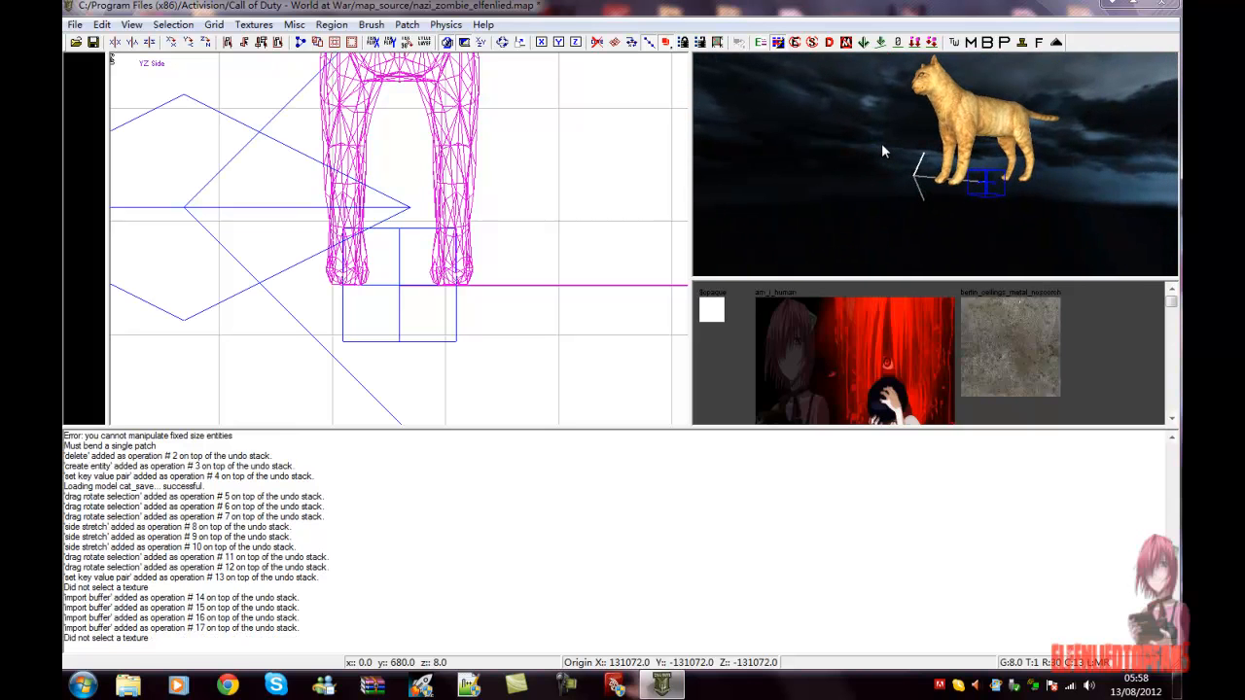